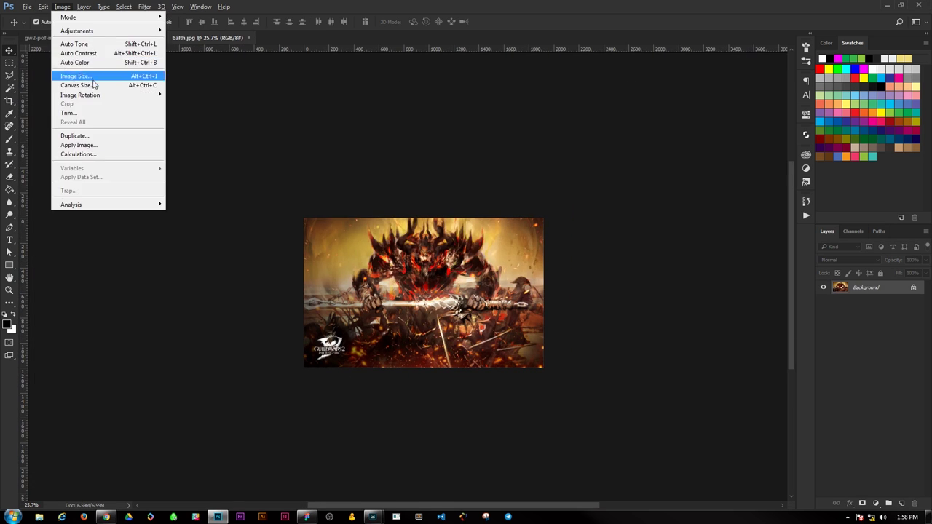
- Heighten the warrior canvas, add a vertically flipped copy below, and flatten it as balth
{"action": "left_click", "coordinate": [73, 75]}
{"action": "left_click", "coordinate": [549, 135]}
{"action": "left_click_drag", "start_coordinate": [447, 302], "coordinate": [447, 259]}
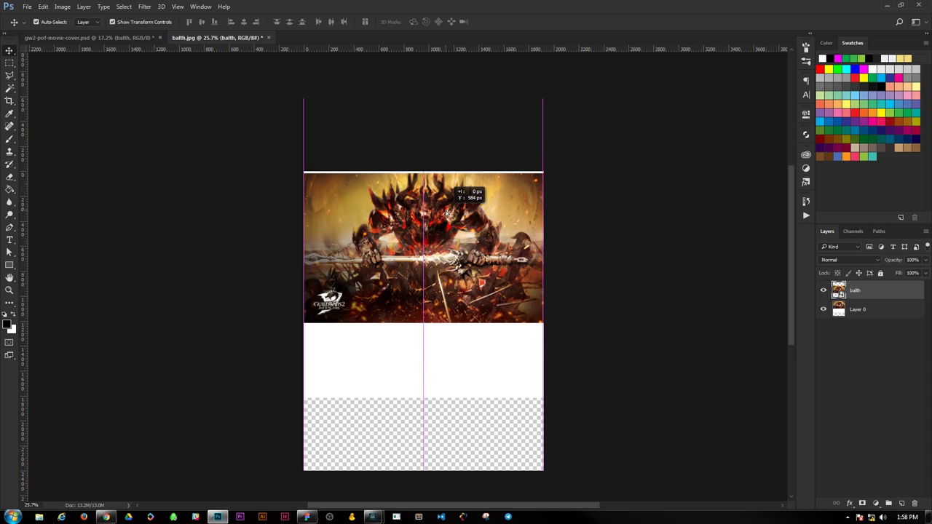
{"action": "left_click", "coordinate": [208, 320]}
{"action": "left_click_drag", "start_coordinate": [479, 374], "coordinate": [479, 349]}
{"action": "right_click", "coordinate": [859, 290]}
{"action": "left_click", "coordinate": [765, 378]}
{"action": "left_click", "coordinate": [866, 329]}
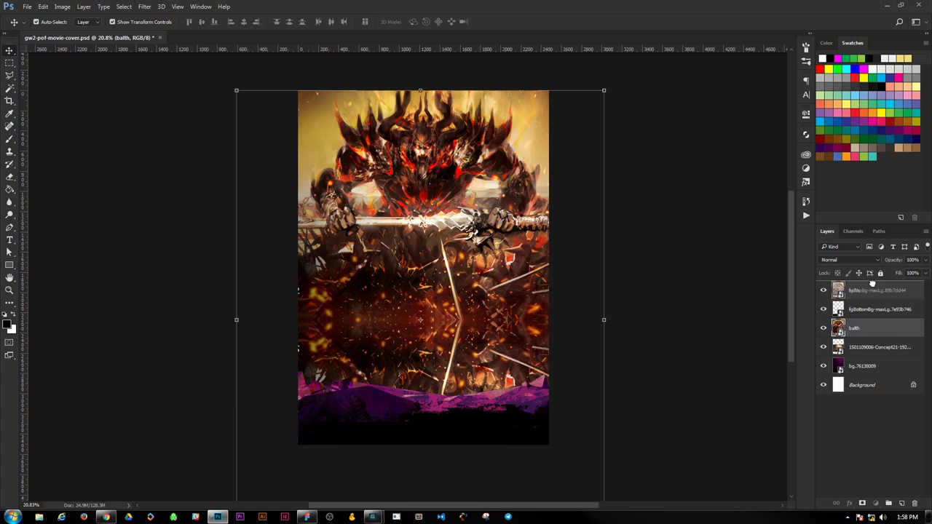
- Mask the balth layer and paint black to fade the warrior's lower half
{"action": "left_click", "coordinate": [862, 503]}
{"action": "key", "text": "b"}
{"action": "left_click_drag", "start_coordinate": [328, 364], "coordinate": [524, 306]}
{"action": "left_click_drag", "start_coordinate": [408, 320], "coordinate": [510, 276]}
{"action": "mouse_move", "coordinate": [321, 291]}
{"action": "left_mouse_down"}
{"action": "mouse_move", "coordinate": [466, 342]}
{"action": "mouse_move", "coordinate": [537, 299]}
{"action": "mouse_move", "coordinate": [437, 350]}
{"action": "mouse_move", "coordinate": [321, 294]}
{"action": "left_mouse_up"}
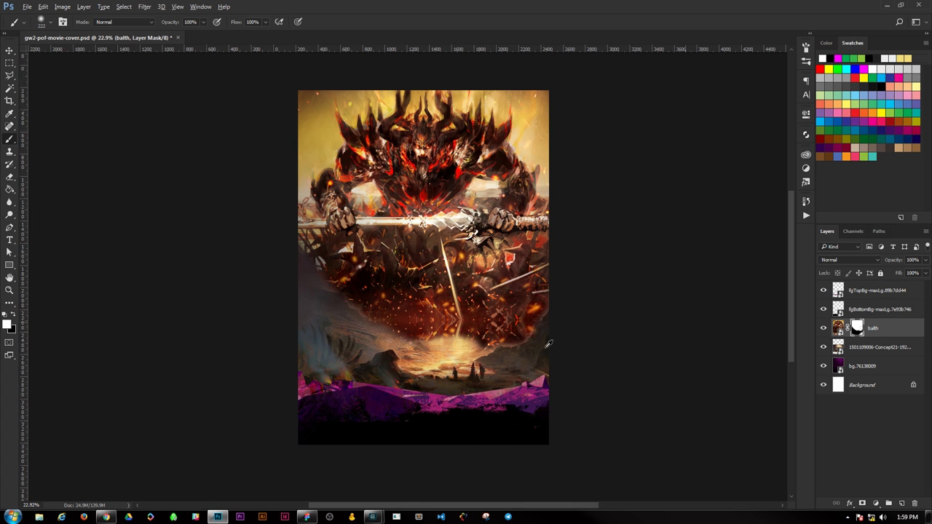
{"action": "scroll", "coordinate": [479, 337], "scroll_direction": "up", "scroll_amount": 5}
{"action": "left_click_drag", "start_coordinate": [146, 284], "coordinate": [314, 283]}
{"action": "left_click_drag", "start_coordinate": [697, 281], "coordinate": [366, 278]}
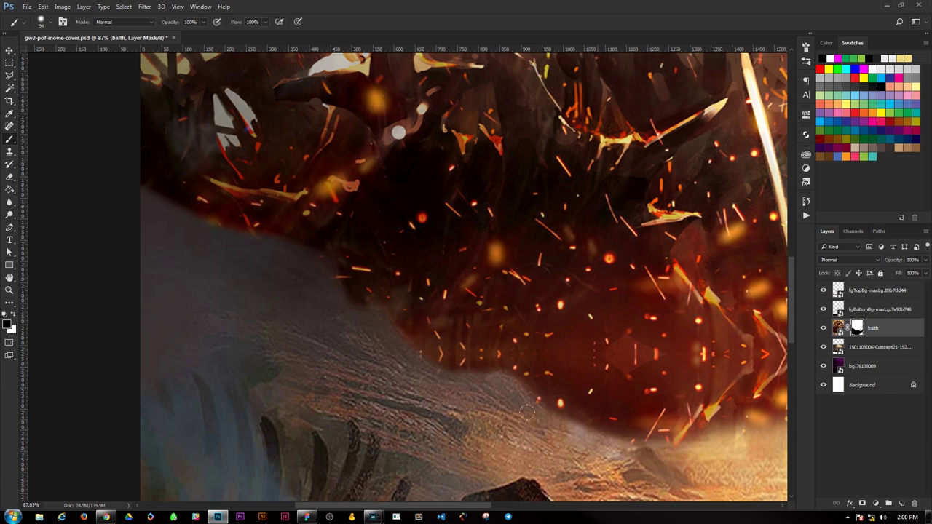
{"action": "scroll", "coordinate": [265, 324], "scroll_direction": "down", "scroll_amount": 3}
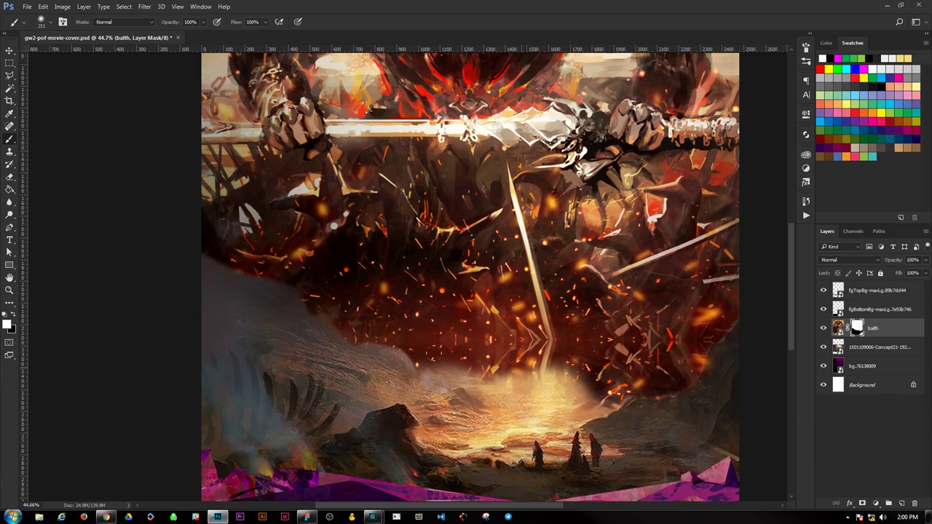
{"action": "scroll", "coordinate": [421, 383], "scroll_direction": "down", "scroll_amount": 2}
- Nudge the Concept21 landscape's hue toward pink with Hue/Saturation
{"action": "left_click", "coordinate": [874, 347]}
{"action": "key", "text": "ctrl+u"}
{"action": "left_click_drag", "start_coordinate": [736, 258], "coordinate": [728, 262]}
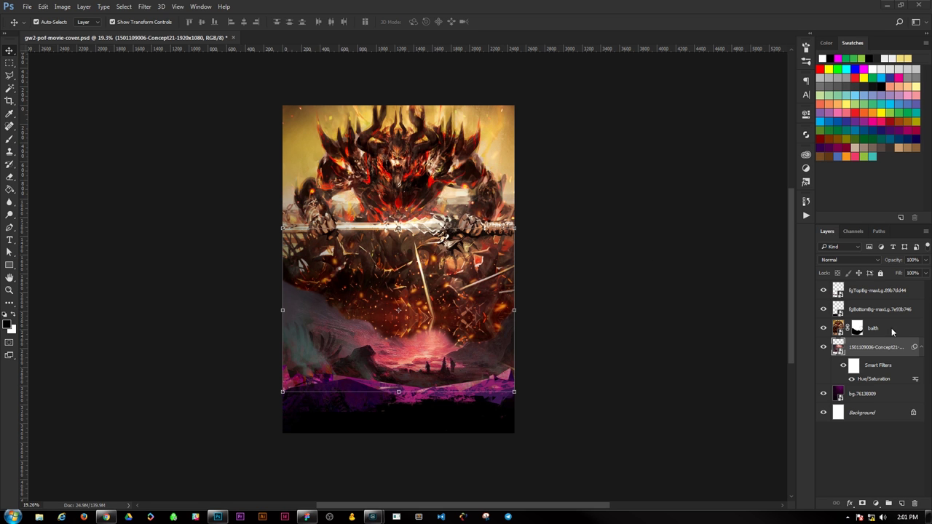
- Select the balth layer mask with the Brush tool ready
{"action": "left_click", "coordinate": [857, 327]}
{"action": "key", "text": "b"}
{"action": "scroll", "coordinate": [477, 422], "scroll_direction": "down", "scroll_amount": 2}
{"action": "scroll", "coordinate": [468, 211], "scroll_direction": "down", "scroll_amount": 1}
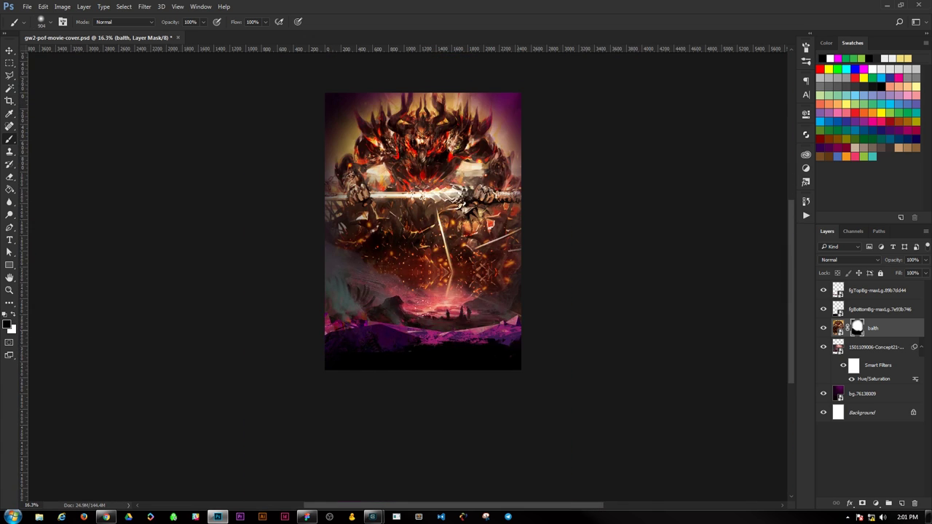
- Group the top two layers into a 'footer' group and lock it
{"action": "left_click", "coordinate": [873, 309]}
{"action": "left_click", "coordinate": [872, 295], "text": "shift"}
{"action": "key", "text": "ctrl+g"}
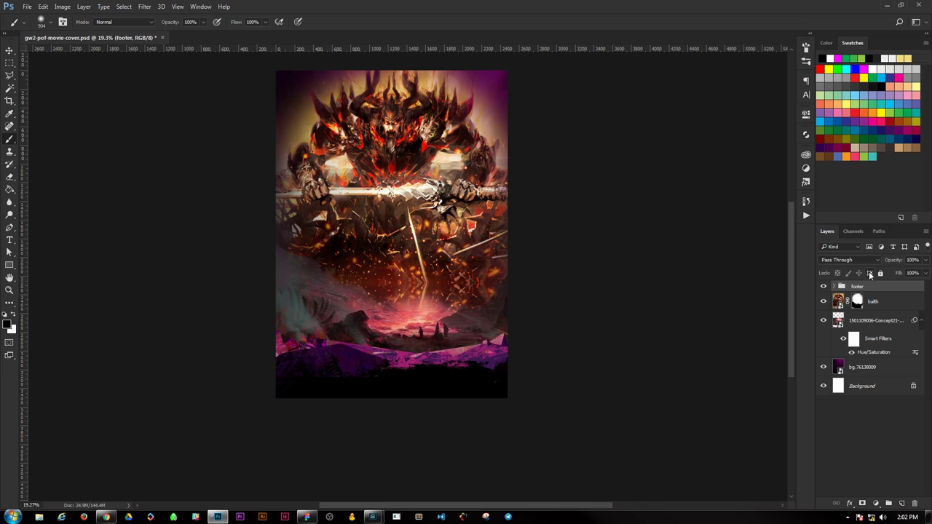
{"action": "left_click", "coordinate": [870, 274]}
{"action": "left_click", "coordinate": [834, 322]}
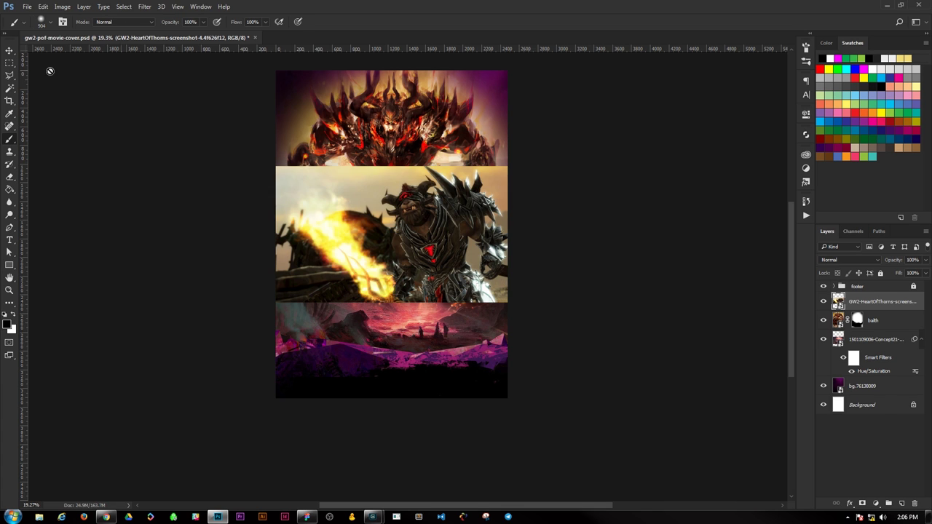
- Paint the screenshot's mask to hide smoke and background around the horned creature
{"action": "mouse_move", "coordinate": [313, 258]}
{"action": "left_mouse_down"}
{"action": "mouse_move", "coordinate": [371, 172]}
{"action": "mouse_move", "coordinate": [510, 168]}
{"action": "left_mouse_up"}
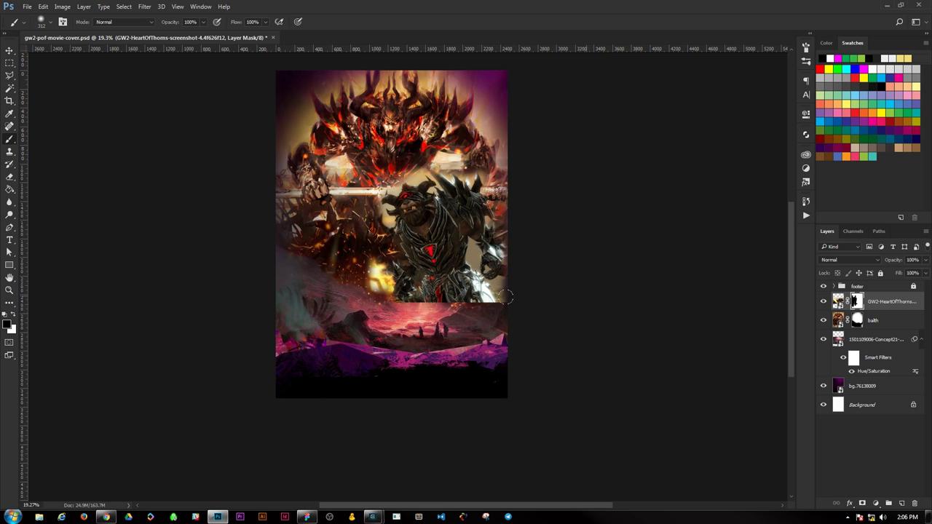
{"action": "scroll", "coordinate": [359, 140], "scroll_direction": "up", "scroll_amount": 2}
{"action": "left_click_drag", "start_coordinate": [329, 293], "coordinate": [284, 182]}
{"action": "left_click_drag", "start_coordinate": [262, 218], "coordinate": [349, 160]}
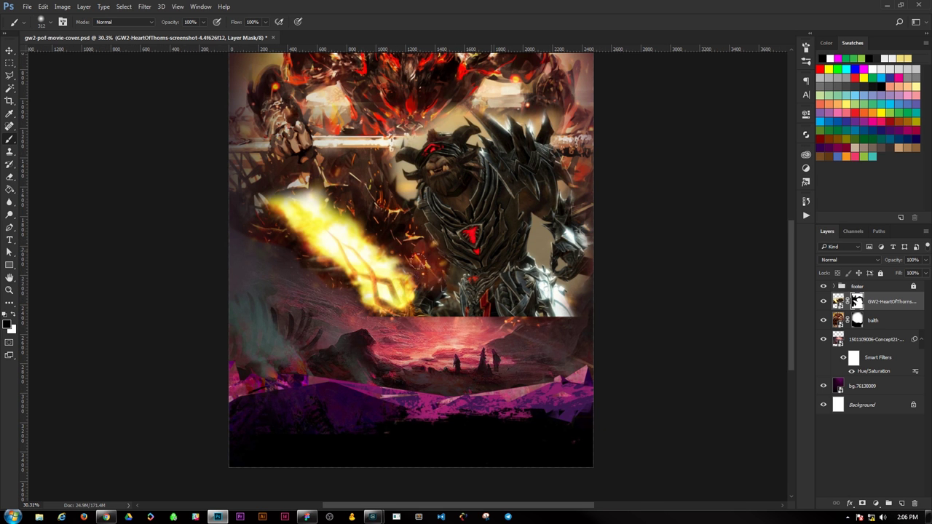
{"action": "left_click_drag", "start_coordinate": [349, 218], "coordinate": [437, 276]}
{"action": "left_click_drag", "start_coordinate": [393, 233], "coordinate": [451, 284]}
{"action": "left_click_drag", "start_coordinate": [420, 218], "coordinate": [446, 299]}
{"action": "left_click_drag", "start_coordinate": [572, 298], "coordinate": [538, 240]}
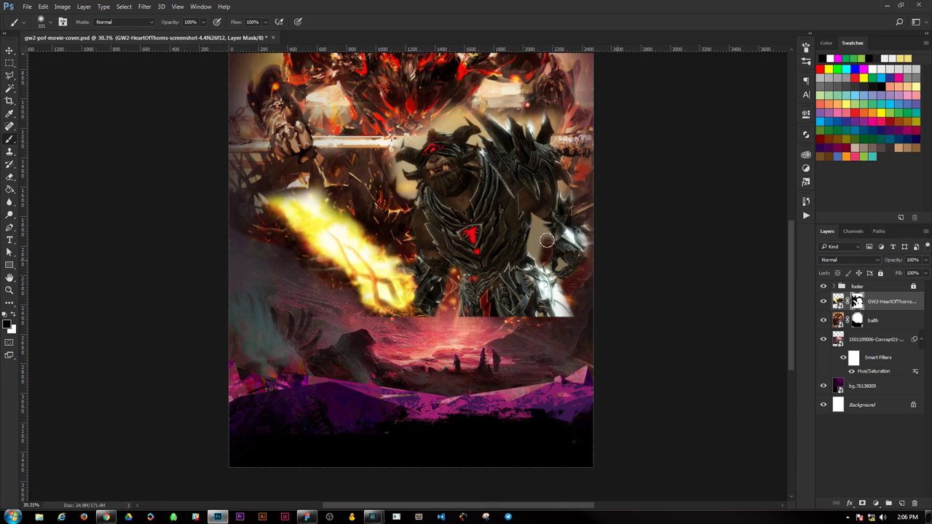
{"action": "scroll", "coordinate": [436, 262], "scroll_direction": "down", "scroll_amount": 1}
{"action": "scroll", "coordinate": [441, 270], "scroll_direction": "up", "scroll_amount": 3}
- Mask above the creature's head and leftover patches, revealing more of the fire
{"action": "mouse_move", "coordinate": [441, 270]}
{"action": "left_mouse_down"}
{"action": "mouse_move", "coordinate": [437, 203]}
{"action": "mouse_move", "coordinate": [509, 109]}
{"action": "left_mouse_up"}
{"action": "scroll", "coordinate": [553, 160], "scroll_direction": "up", "scroll_amount": 2}
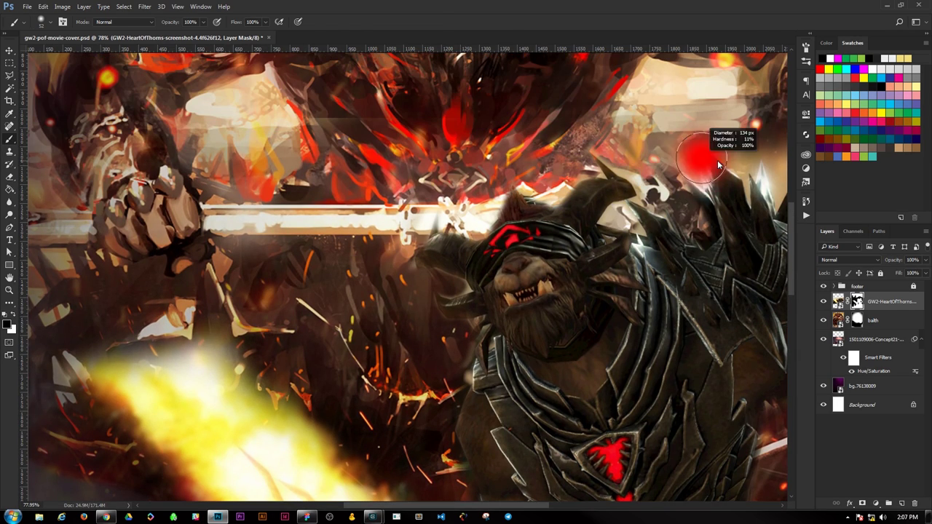
{"action": "scroll", "coordinate": [655, 219], "scroll_direction": "right", "scroll_amount": 10}
{"action": "mouse_move", "coordinate": [412, 299]}
{"action": "left_mouse_down"}
{"action": "mouse_move", "coordinate": [436, 305]}
{"action": "mouse_move", "coordinate": [408, 219]}
{"action": "mouse_move", "coordinate": [291, 218]}
{"action": "left_mouse_up"}
{"action": "scroll", "coordinate": [337, 362], "scroll_direction": "down", "scroll_amount": 3}
{"action": "scroll", "coordinate": [337, 362], "scroll_direction": "up", "scroll_amount": 4}
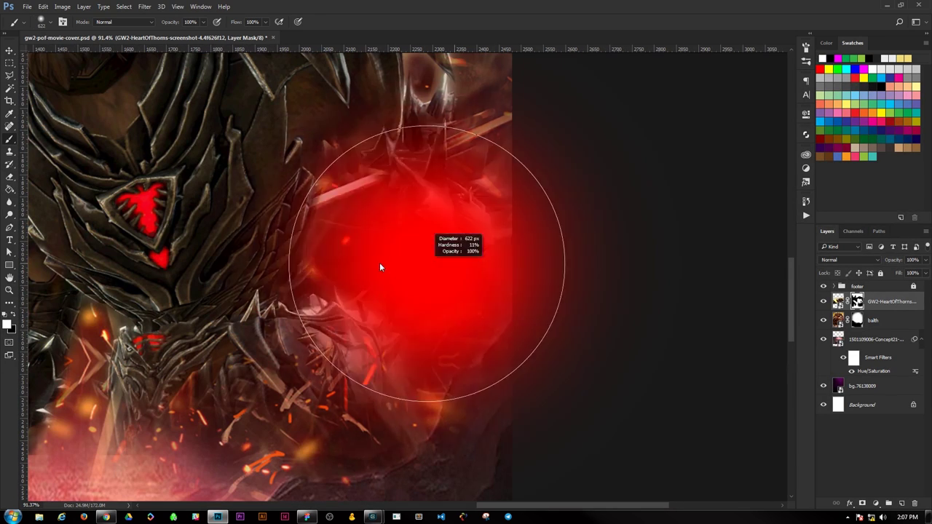
{"action": "left_click_drag", "start_coordinate": [372, 246], "coordinate": [393, 342]}
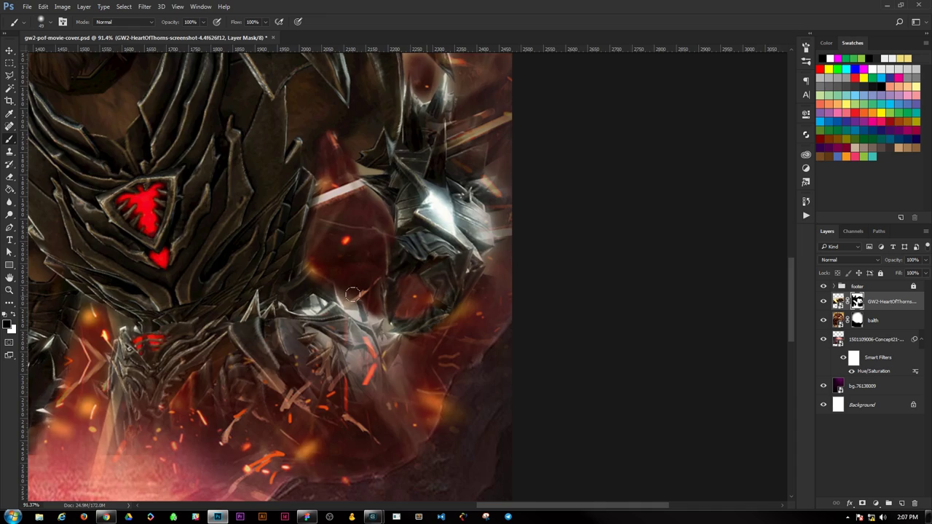
{"action": "scroll", "coordinate": [281, 381], "scroll_direction": "down", "scroll_amount": 4}
{"action": "scroll", "coordinate": [296, 265], "scroll_direction": "up", "scroll_amount": 2}
{"action": "mouse_move", "coordinate": [316, 266]}
{"action": "left_mouse_down"}
{"action": "mouse_move", "coordinate": [340, 306]}
{"action": "mouse_move", "coordinate": [394, 264]}
{"action": "left_mouse_up"}
- Try rotating and scaling the screenshot, then cancel to keep it upright
{"action": "key", "text": "v"}
{"action": "scroll", "coordinate": [340, 306], "scroll_direction": "down", "scroll_amount": 2}
{"action": "key", "text": "ctrl+t"}
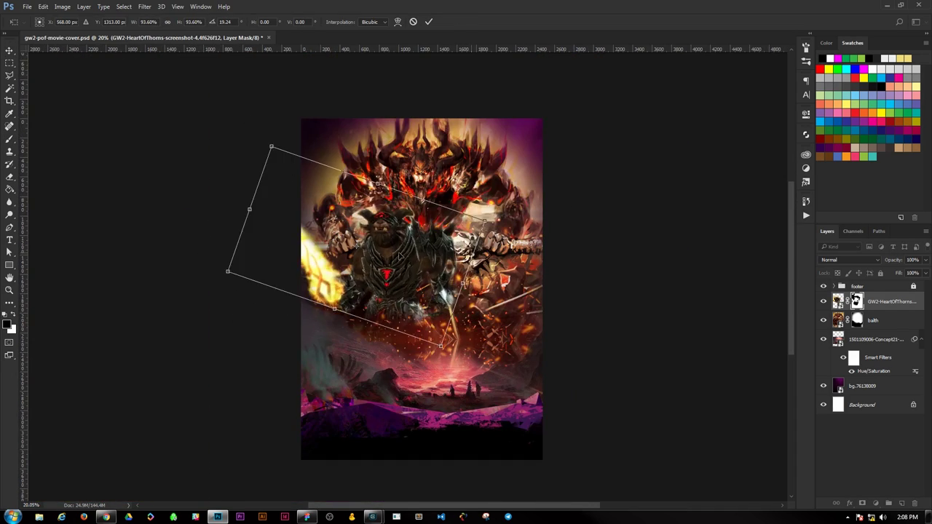
{"action": "scroll", "coordinate": [407, 277], "scroll_direction": "up", "scroll_amount": 1}
{"action": "mouse_move", "coordinate": [400, 189]}
{"action": "left_mouse_down"}
{"action": "mouse_move", "coordinate": [457, 170]}
{"action": "mouse_move", "coordinate": [486, 138]}
{"action": "left_mouse_up"}
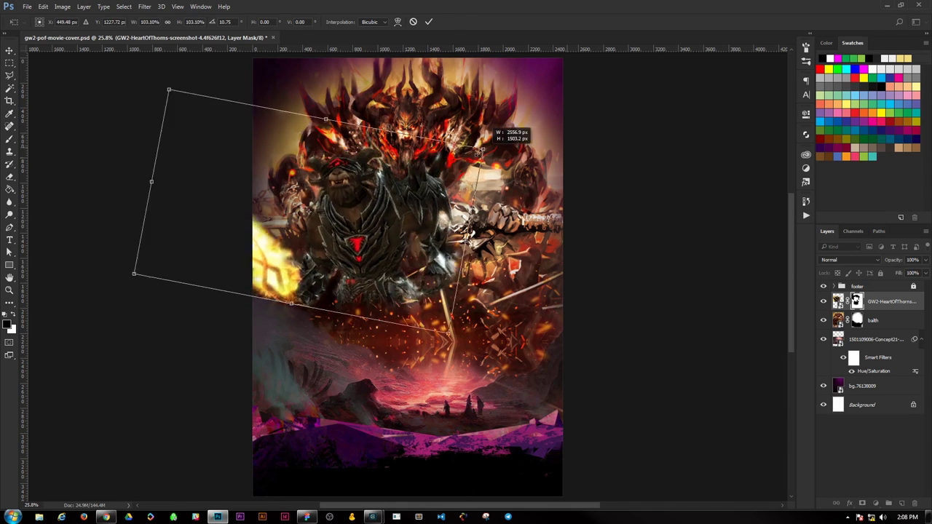
{"action": "key", "text": "Escape"}
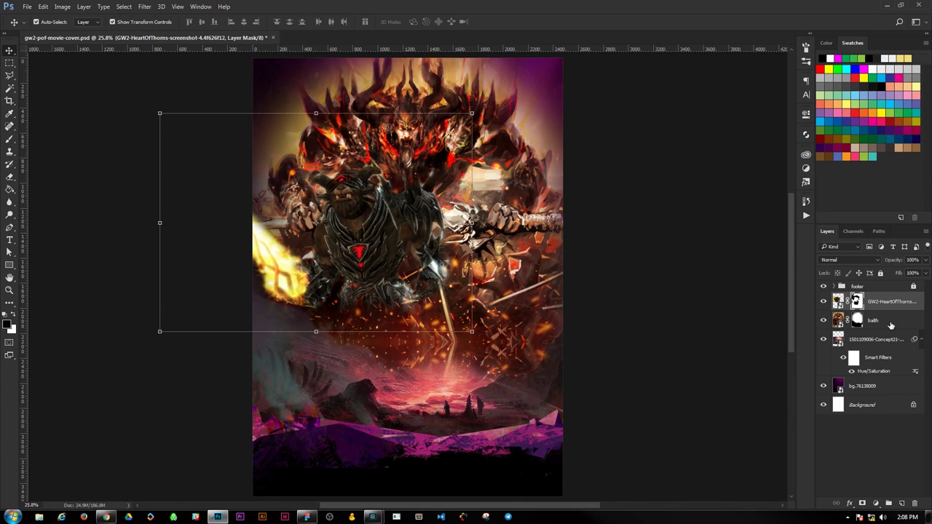
- Darken the balth layer with Levels, lowering the white output level to 190
{"action": "left_click", "coordinate": [890, 324]}
{"action": "key", "text": "ctrl+l"}
{"action": "left_click_drag", "start_coordinate": [628, 280], "coordinate": [637, 280]}
{"action": "left_click_drag", "start_coordinate": [690, 318], "coordinate": [642, 321]}
{"action": "left_click_drag", "start_coordinate": [637, 280], "coordinate": [629, 282]}
{"action": "mouse_move", "coordinate": [642, 321]}
{"action": "left_mouse_down"}
{"action": "mouse_move", "coordinate": [673, 323]}
{"action": "mouse_move", "coordinate": [657, 321]}
{"action": "left_mouse_up"}
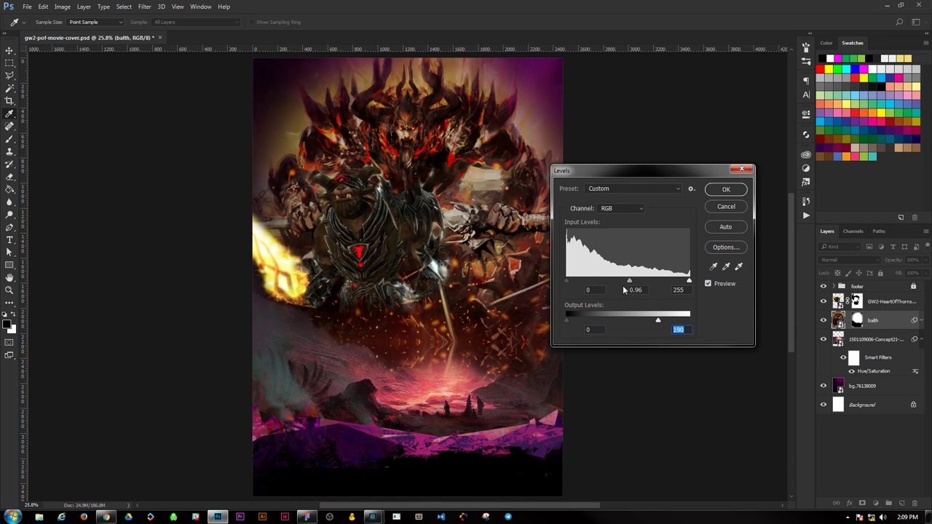
- Confirm the Levels smart filter on balth and return to the Move tool
{"action": "left_click", "coordinate": [724, 191]}
{"action": "key", "text": "alt+bracketright"}
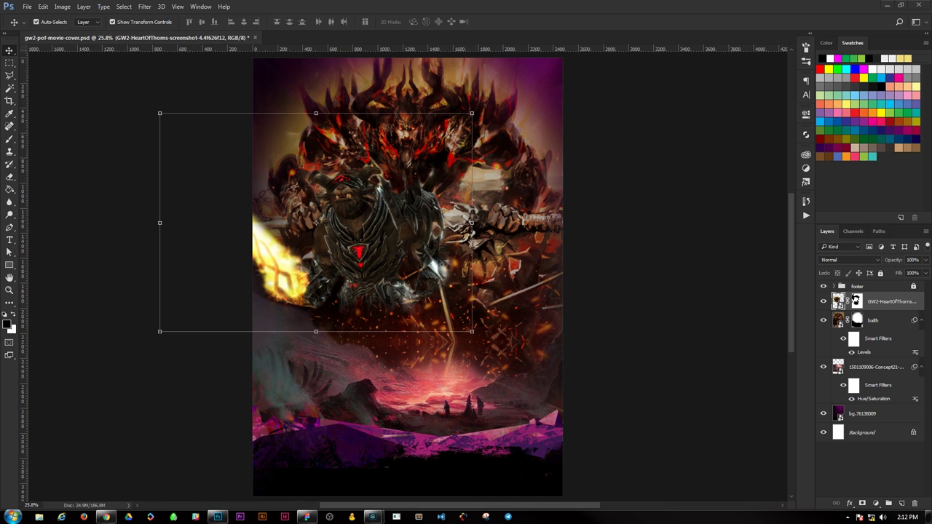
- Paste the Revenant concept art and fit it across the canvas width
{"action": "key", "text": "ctrl+v"}
{"action": "left_click_drag", "start_coordinate": [395, 205], "coordinate": [513, 210]}
{"action": "left_click_drag", "start_coordinate": [553, 339], "coordinate": [411, 328]}
- Mask the Revenant art's top and bottom edges and hide the right-hand creature
{"action": "mouse_move", "coordinate": [502, 328]}
{"action": "left_mouse_down"}
{"action": "mouse_move", "coordinate": [262, 316]}
{"action": "mouse_move", "coordinate": [521, 339]}
{"action": "mouse_move", "coordinate": [476, 324]}
{"action": "mouse_move", "coordinate": [258, 306]}
{"action": "left_mouse_up"}
{"action": "mouse_move", "coordinate": [393, 309]}
{"action": "left_mouse_down"}
{"action": "mouse_move", "coordinate": [557, 321]}
{"action": "mouse_move", "coordinate": [597, 220]}
{"action": "mouse_move", "coordinate": [509, 219]}
{"action": "left_mouse_up"}
{"action": "mouse_move", "coordinate": [561, 182]}
{"action": "left_mouse_down"}
{"action": "mouse_move", "coordinate": [235, 287]}
{"action": "mouse_move", "coordinate": [342, 175]}
{"action": "left_mouse_up"}
{"action": "left_click_drag", "start_coordinate": [284, 182], "coordinate": [437, 175]}
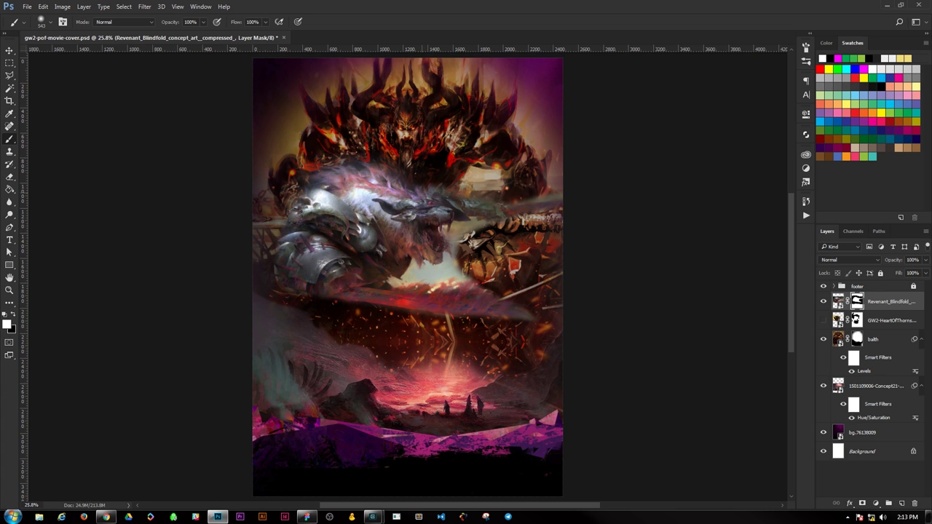
{"action": "left_click_drag", "start_coordinate": [378, 241], "coordinate": [539, 233]}
{"action": "left_click_drag", "start_coordinate": [539, 233], "coordinate": [452, 306]}
{"action": "left_click_drag", "start_coordinate": [553, 292], "coordinate": [464, 267]}
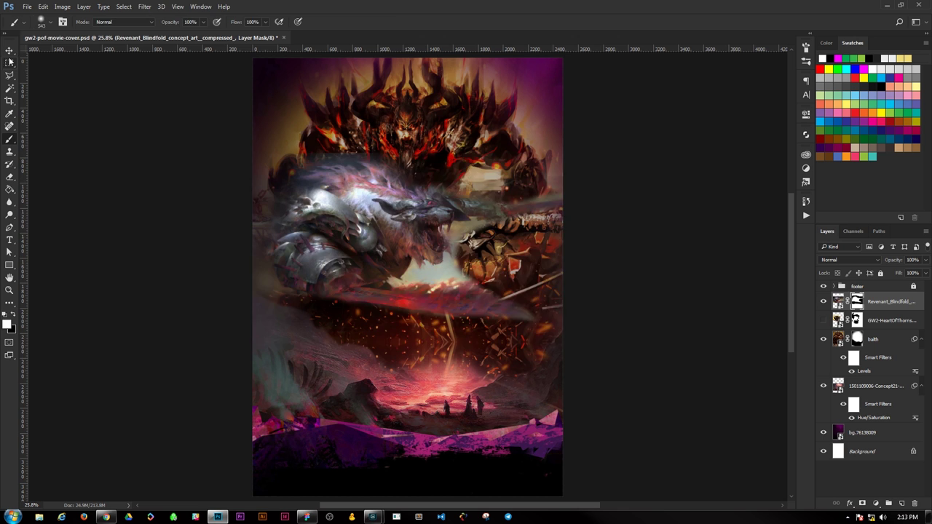
- Nudge the Revenant art into place and try a rotation, then cancel it
{"action": "key", "text": "v"}
{"action": "left_click_drag", "start_coordinate": [414, 219], "coordinate": [427, 237]}
{"action": "key", "text": "ctrl+t"}
{"action": "left_click_drag", "start_coordinate": [628, 250], "coordinate": [626, 318]}
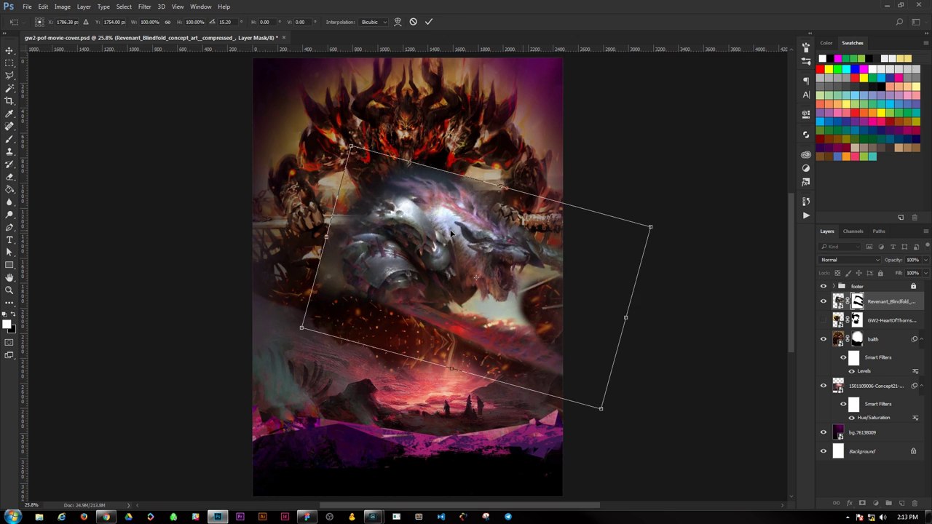
{"action": "key", "text": "Escape"}
- Apply a Levels adjustment to the Revenant art from the Image menu
{"action": "left_click", "coordinate": [62, 6]}
{"action": "left_click", "coordinate": [189, 39]}
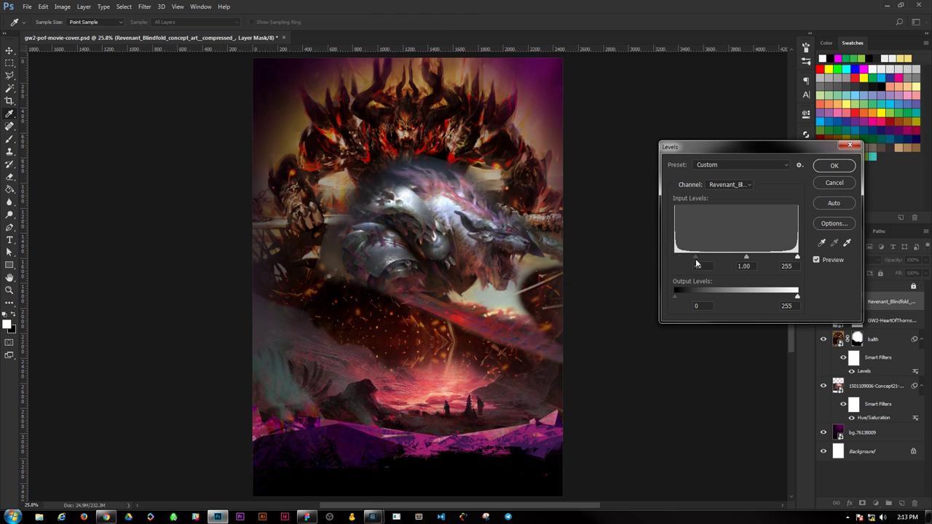
{"action": "left_click", "coordinate": [833, 165]}
- Repaint the mask to reveal art at the dark blob and inside the wolf's mouth
{"action": "key", "text": "b"}
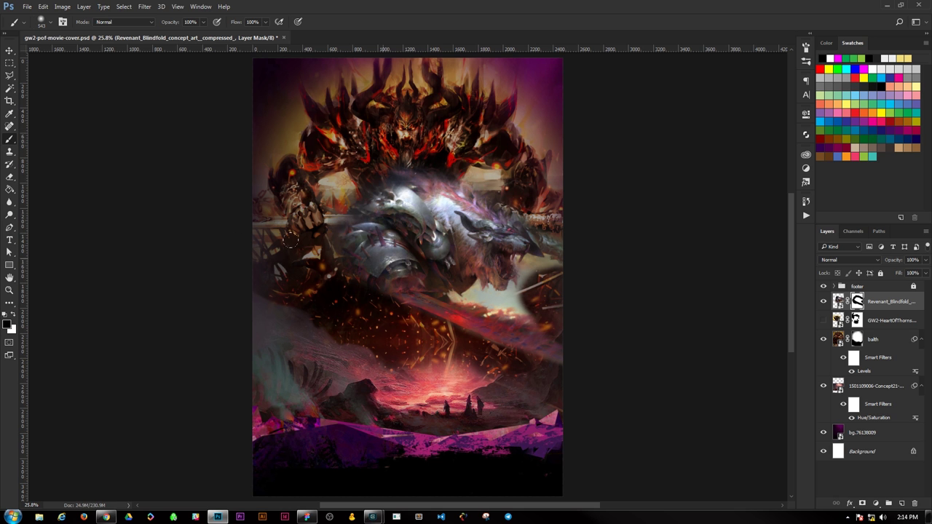
{"action": "left_click_drag", "start_coordinate": [555, 266], "coordinate": [531, 285]}
{"action": "scroll", "coordinate": [539, 251], "scroll_direction": "up", "scroll_amount": 5}
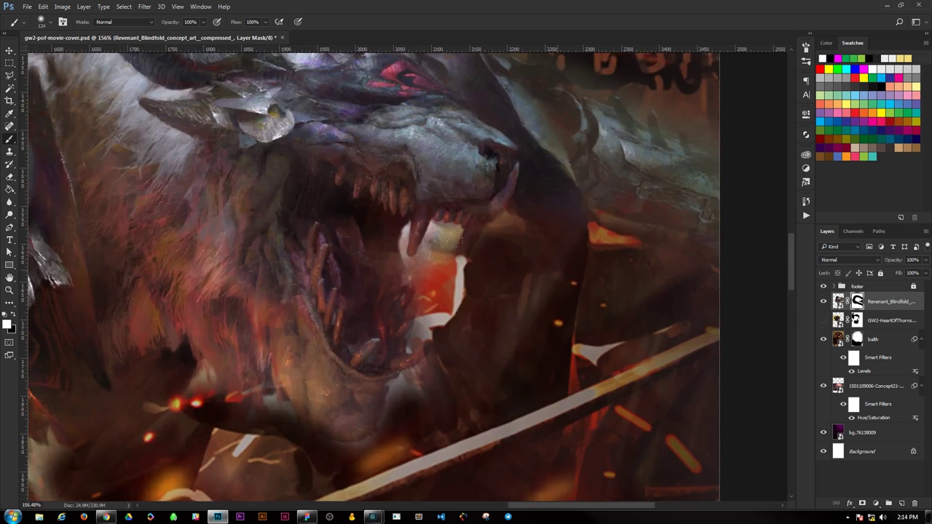
{"action": "left_click_drag", "start_coordinate": [411, 382], "coordinate": [440, 254]}
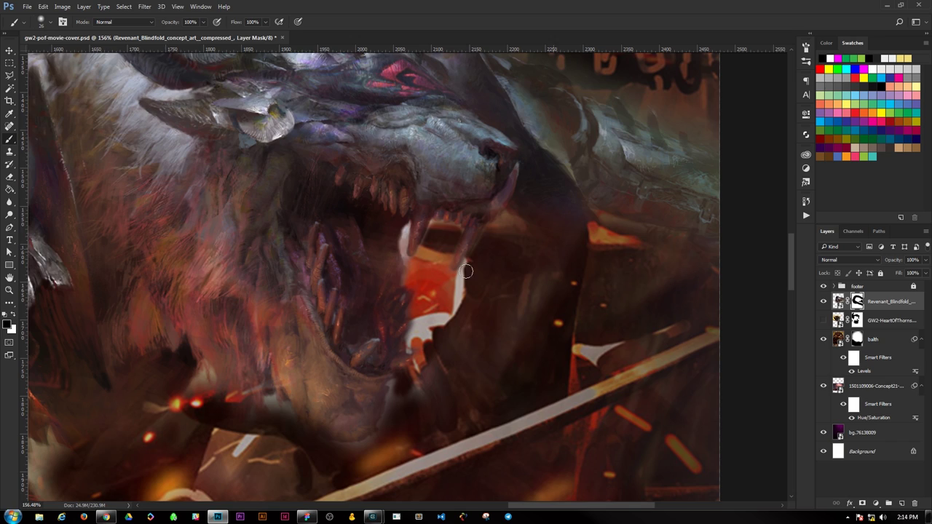
{"action": "scroll", "coordinate": [401, 327], "scroll_direction": "down", "scroll_amount": 3}
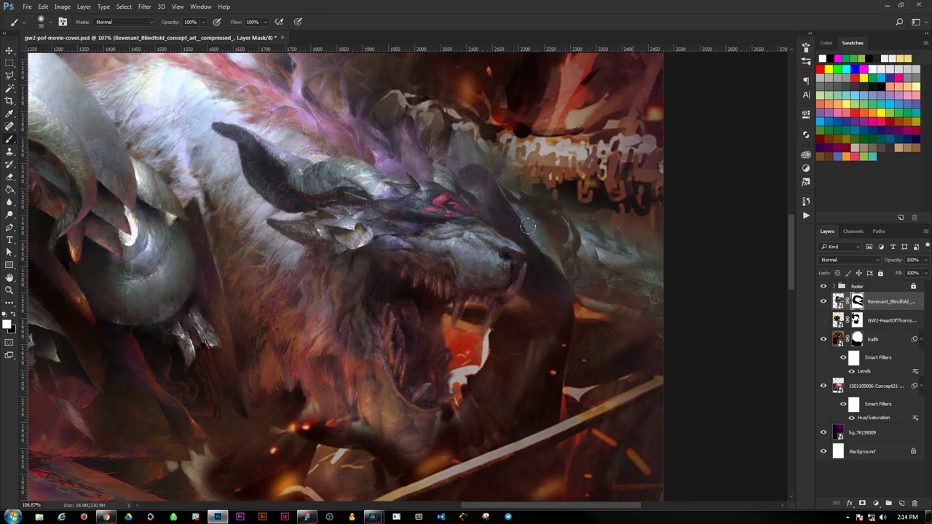
{"action": "scroll", "coordinate": [623, 300], "scroll_direction": "down", "scroll_amount": 2}
{"action": "scroll", "coordinate": [224, 300], "scroll_direction": "down", "scroll_amount": 2}
- Apply another Levels pass and move the Revenant art slightly downward
{"action": "key", "text": "ctrl+l"}
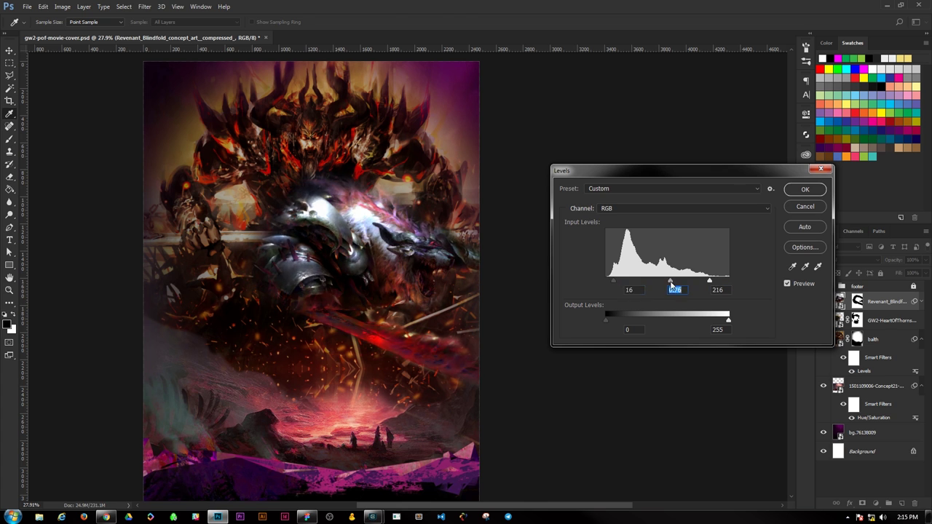
{"action": "key", "text": "Return"}
{"action": "key", "text": "ctrl+t"}
{"action": "mouse_move", "coordinate": [351, 224]}
{"action": "left_mouse_down"}
{"action": "mouse_move", "coordinate": [364, 228]}
{"action": "mouse_move", "coordinate": [359, 286]}
{"action": "mouse_move", "coordinate": [360, 259]}
{"action": "left_mouse_up"}
{"action": "key", "text": "Return"}
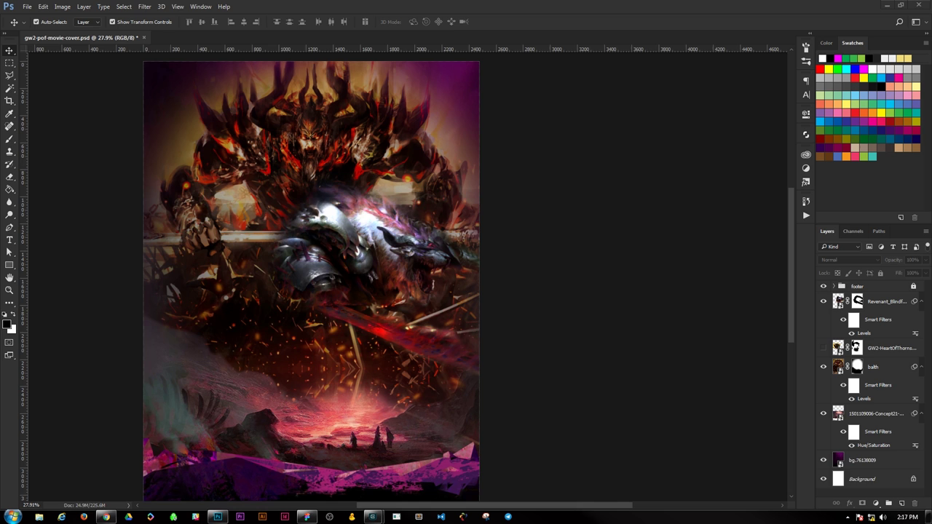
- Paste the Guild Wars wallpaper, add a layer mask, and blend its top edge
{"action": "key", "text": "ctrl+v"}
{"action": "left_click", "coordinate": [862, 503]}
{"action": "key", "text": "b"}
{"action": "mouse_move", "coordinate": [168, 211]}
{"action": "left_mouse_down"}
{"action": "mouse_move", "coordinate": [461, 291]}
{"action": "mouse_move", "coordinate": [94, 389]}
{"action": "mouse_move", "coordinate": [211, 277]}
{"action": "mouse_move", "coordinate": [128, 385]}
{"action": "mouse_move", "coordinate": [200, 346]}
{"action": "left_mouse_up"}
- Shift the wallpaper left and up, and move the balth art down
{"action": "key", "text": "ctrl+t"}
{"action": "mouse_move", "coordinate": [396, 293]}
{"action": "left_mouse_down"}
{"action": "mouse_move", "coordinate": [302, 271]}
{"action": "mouse_move", "coordinate": [316, 262]}
{"action": "left_mouse_up"}
{"action": "key", "text": "Return"}
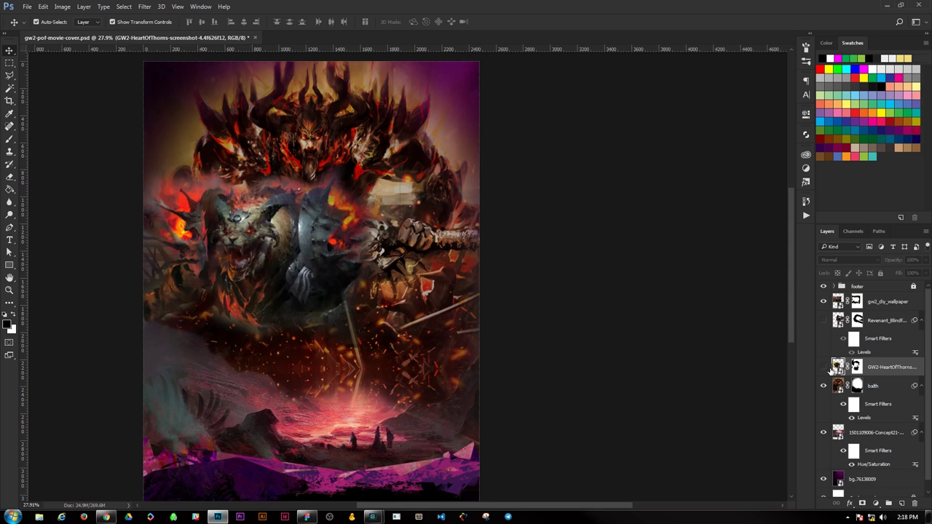
{"action": "left_click_drag", "start_coordinate": [315, 236], "coordinate": [314, 251]}
- Paint the wallpaper mask to reveal and soften the upper-left figure
{"action": "key", "text": "b"}
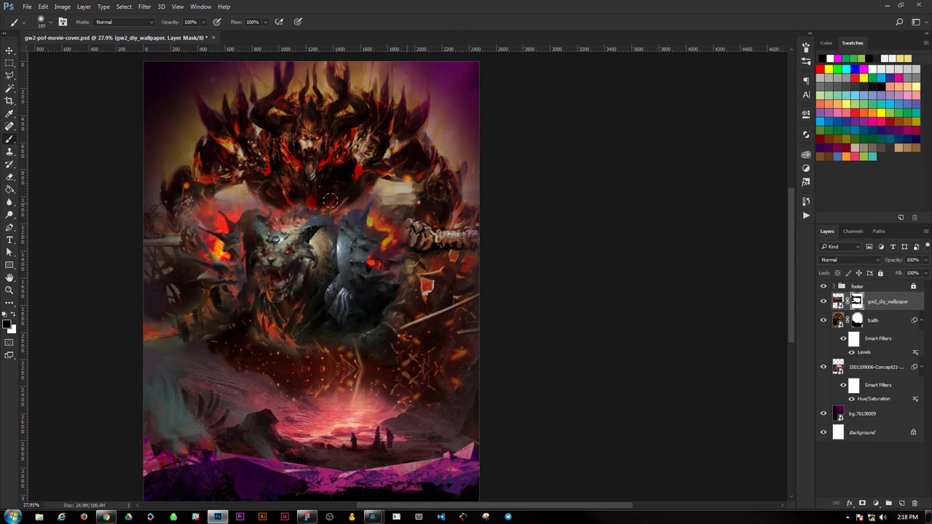
{"action": "scroll", "coordinate": [212, 189], "scroll_direction": "up", "scroll_amount": 3}
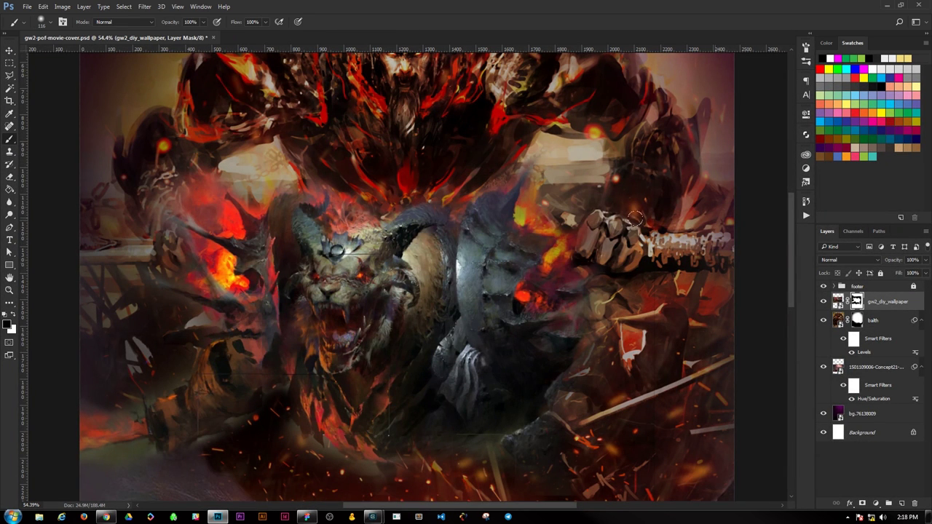
{"action": "mouse_move", "coordinate": [303, 382]}
{"action": "left_mouse_down"}
{"action": "mouse_move", "coordinate": [356, 332]}
{"action": "mouse_move", "coordinate": [503, 329]}
{"action": "left_mouse_up"}
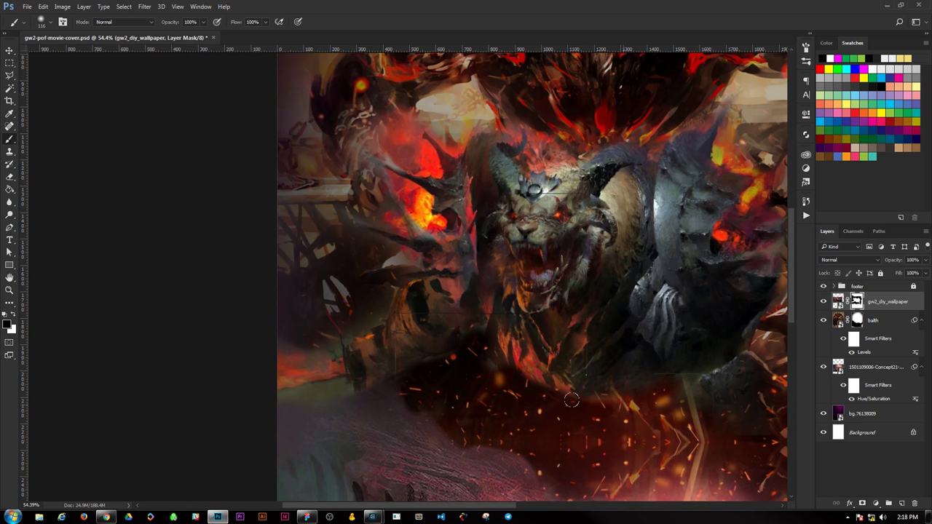
{"action": "left_click_drag", "start_coordinate": [371, 291], "coordinate": [395, 93]}
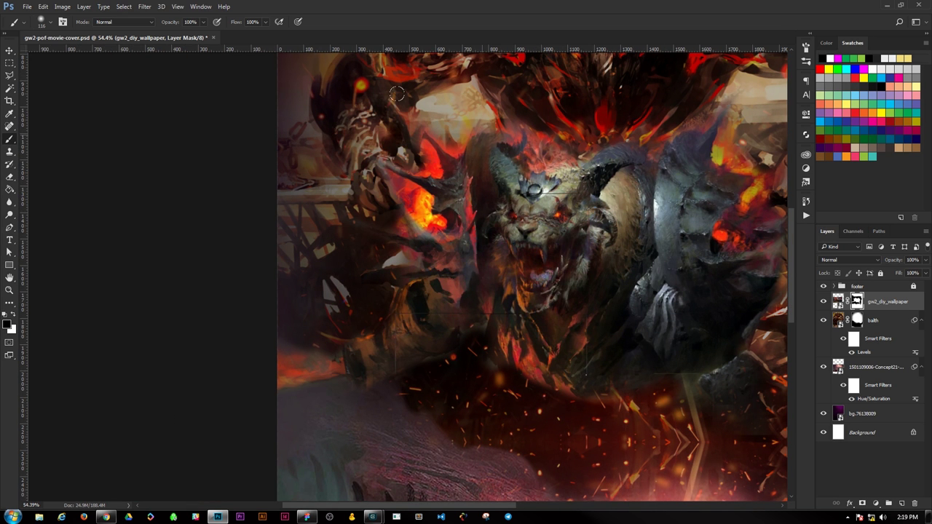
{"action": "left_click_drag", "start_coordinate": [401, 171], "coordinate": [391, 144]}
{"action": "scroll", "coordinate": [542, 219], "scroll_direction": "down", "scroll_amount": 3}
- Resize the wallpaper layer to fit the poster
{"action": "key", "text": "ctrl+t"}
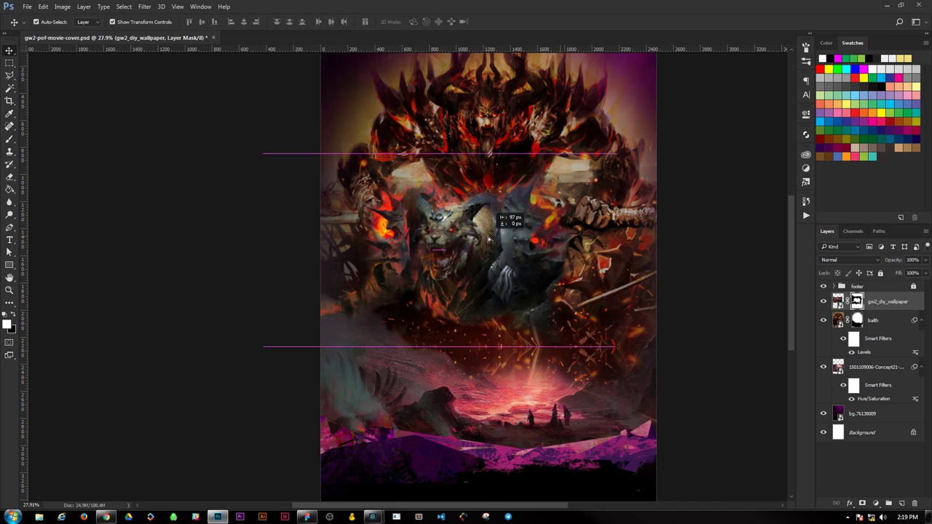
{"action": "mouse_move", "coordinate": [597, 116]}
{"action": "left_mouse_down"}
{"action": "mouse_move", "coordinate": [550, 140]}
{"action": "mouse_move", "coordinate": [576, 118]}
{"action": "left_mouse_up"}
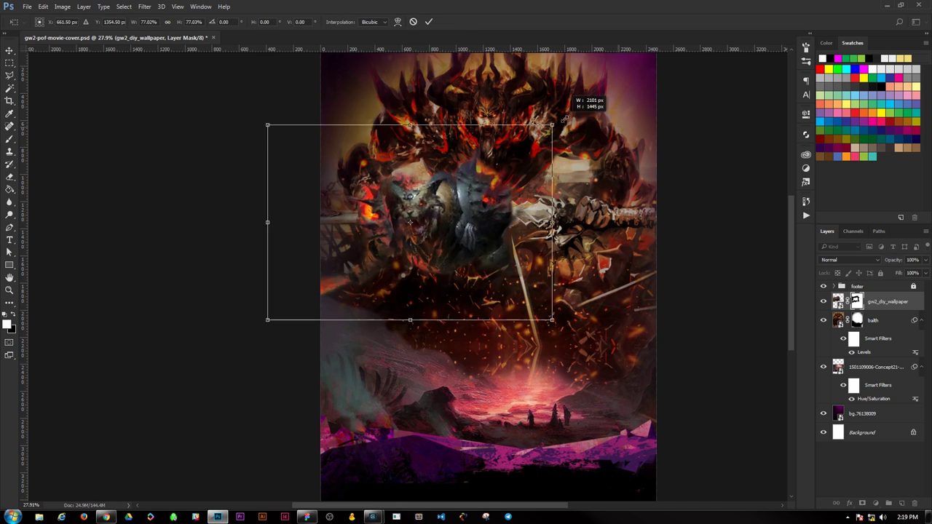
{"action": "key", "text": "Return"}
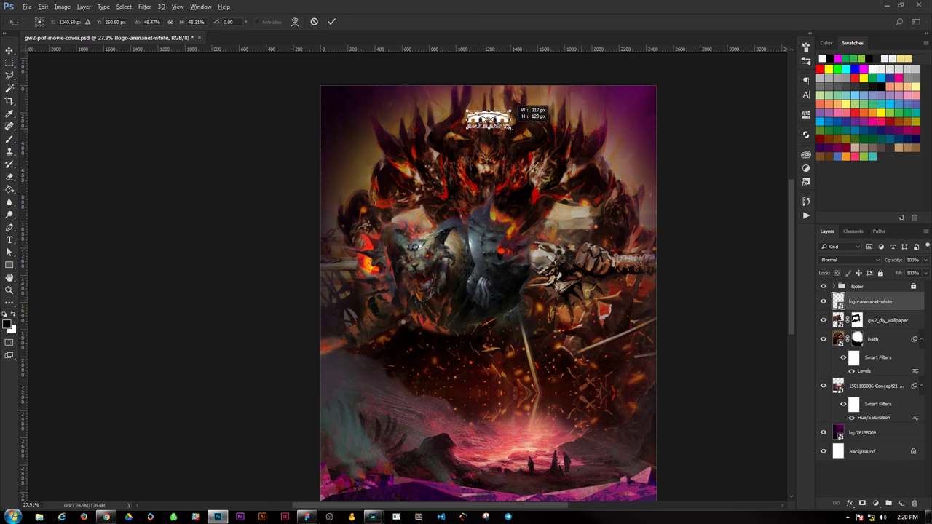
- Select the Path of Fire title logo layer and delete it
{"action": "left_click", "coordinate": [593, 260]}
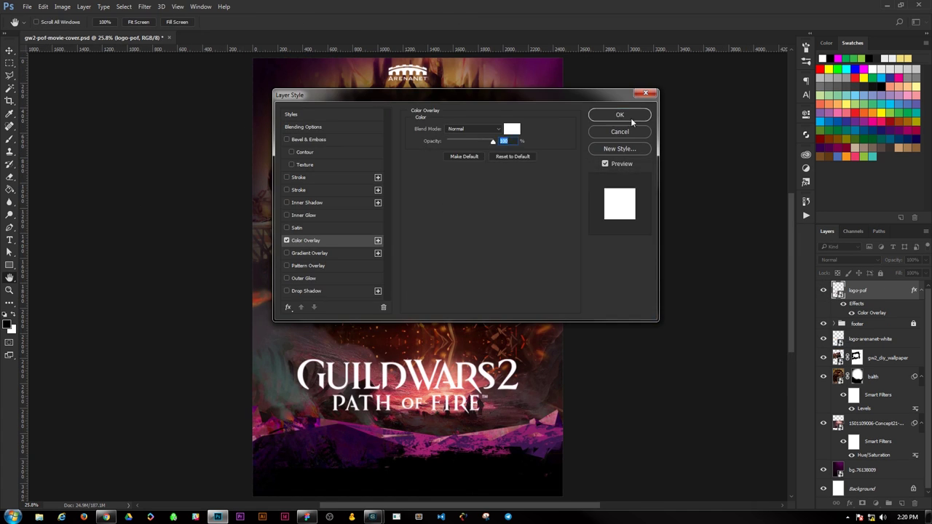
{"action": "key", "text": "Delete"}
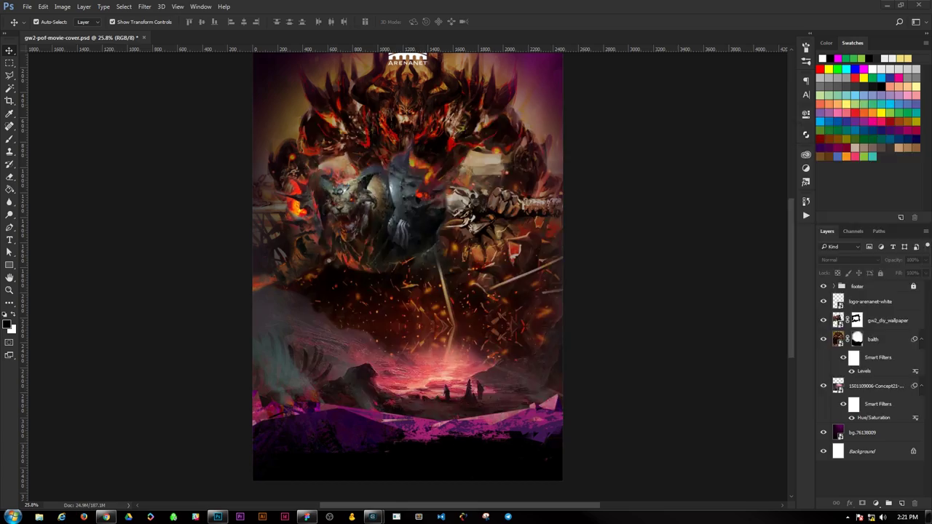
{"action": "left_click_drag", "start_coordinate": [533, 363], "coordinate": [641, 364]}
- Paste the Kasmeer portrait below the wallpaper layer, shrinking and tilting it into place
{"action": "key", "text": "ctrl+v"}
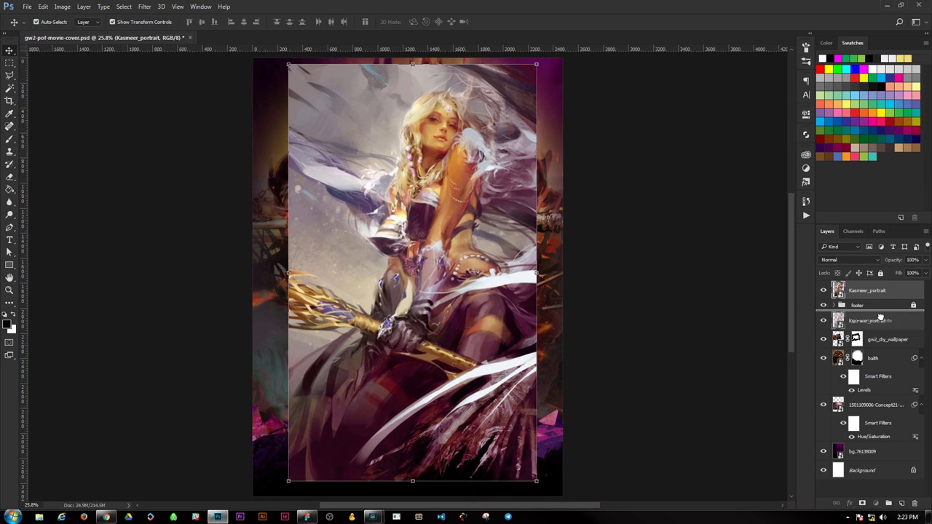
{"action": "left_click", "coordinate": [837, 306]}
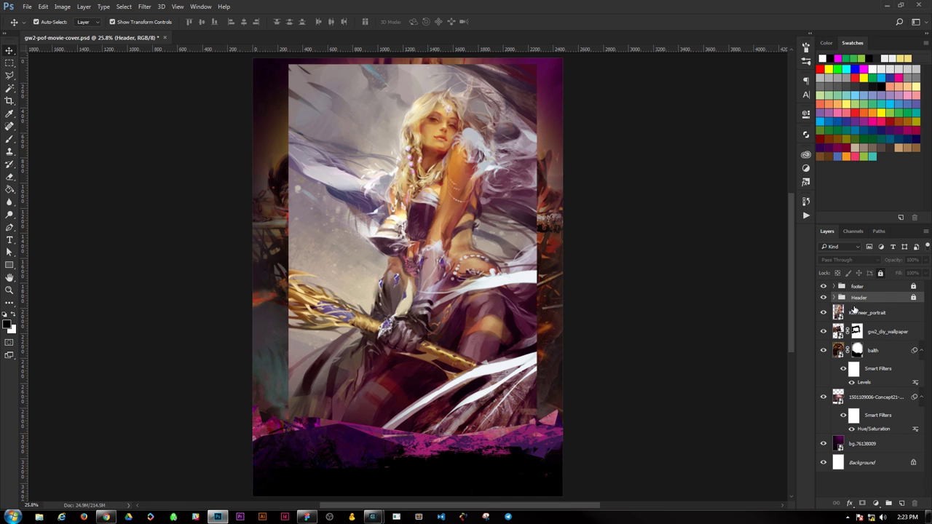
{"action": "key", "text": "b"}
{"action": "key", "text": "ctrl+bracketleft"}
{"action": "key", "text": "ctrl+t"}
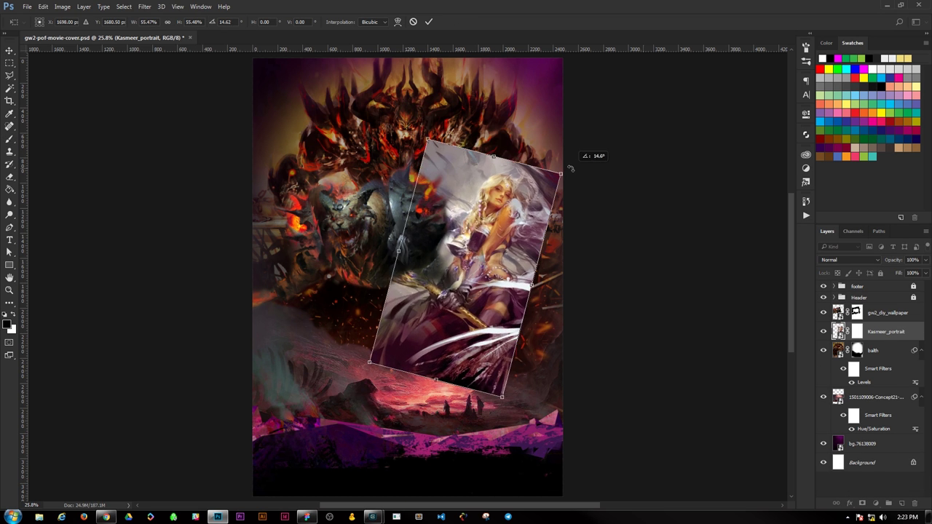
{"action": "left_click_drag", "start_coordinate": [592, 155], "coordinate": [476, 218]}
{"action": "key", "text": "Return"}
- Mask out the portrait's lower part and the grey background along its top edge
{"action": "scroll", "coordinate": [475, 218], "scroll_direction": "up", "scroll_amount": 3}
{"action": "left_click_drag", "start_coordinate": [539, 360], "coordinate": [378, 437]}
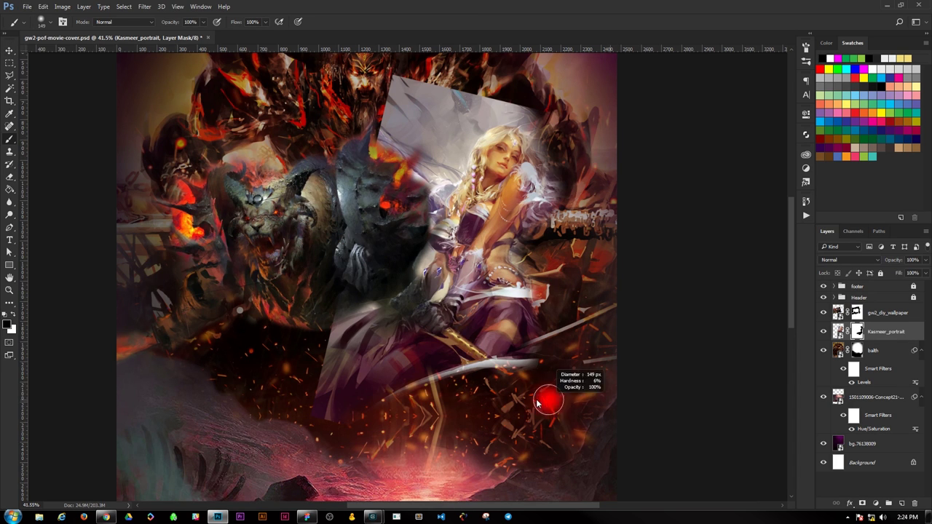
{"action": "left_click_drag", "start_coordinate": [399, 137], "coordinate": [504, 118]}
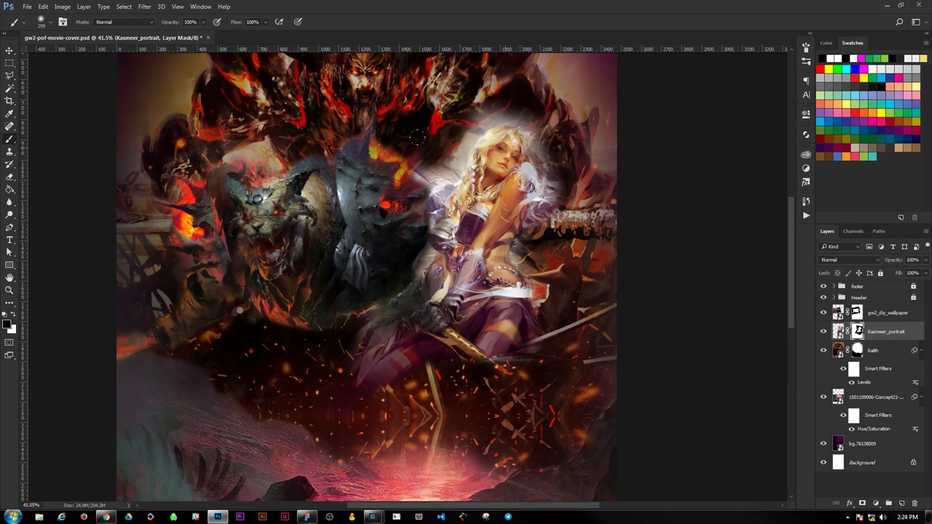
{"action": "scroll", "coordinate": [548, 182], "scroll_direction": "up", "scroll_amount": 1}
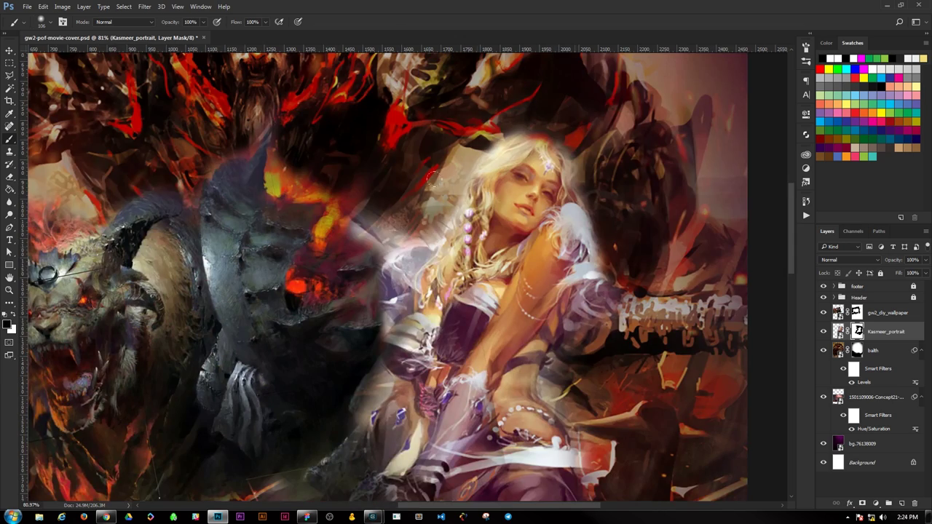
{"action": "key", "text": "v"}
{"action": "key", "text": "b"}
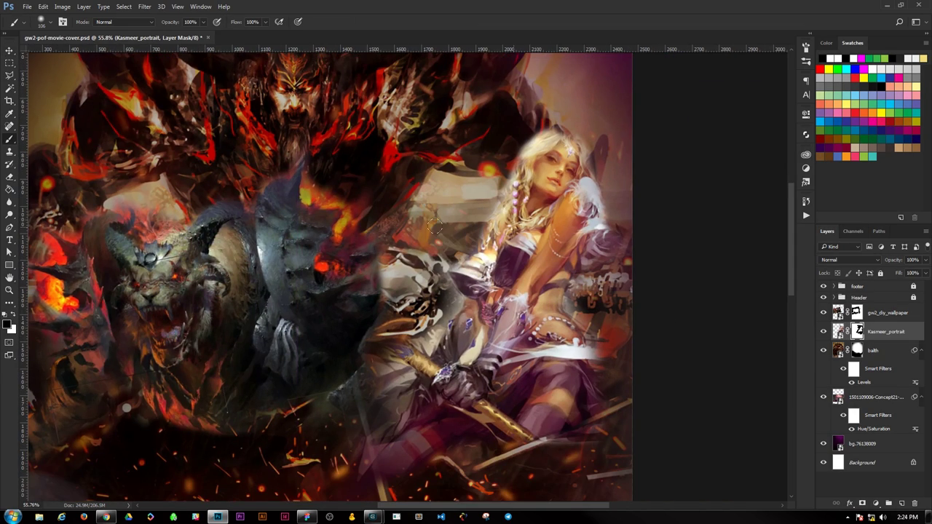
{"action": "scroll", "coordinate": [377, 331], "scroll_direction": "down", "scroll_amount": 1}
{"action": "scroll", "coordinate": [218, 348], "scroll_direction": "down", "scroll_amount": 3}
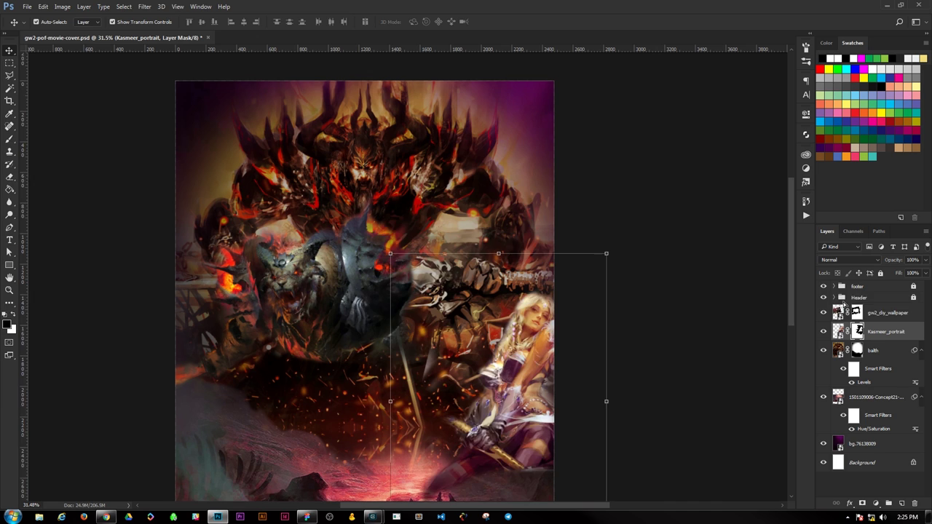
- Move the portrait above the wallpaper, reposition it, and mask around her figure
{"action": "key", "text": "ctrl+bracketright"}
{"action": "left_click_drag", "start_coordinate": [344, 331], "coordinate": [267, 331]}
{"action": "mouse_move", "coordinate": [379, 175]}
{"action": "left_mouse_down"}
{"action": "mouse_move", "coordinate": [364, 270]}
{"action": "mouse_move", "coordinate": [451, 334]}
{"action": "left_mouse_up"}
{"action": "key", "text": "x"}
{"action": "left_click_drag", "start_coordinate": [385, 160], "coordinate": [363, 284]}
- Refine the mask near her shoulder and hide more area to her left
{"action": "scroll", "coordinate": [364, 198], "scroll_direction": "up", "scroll_amount": 5}
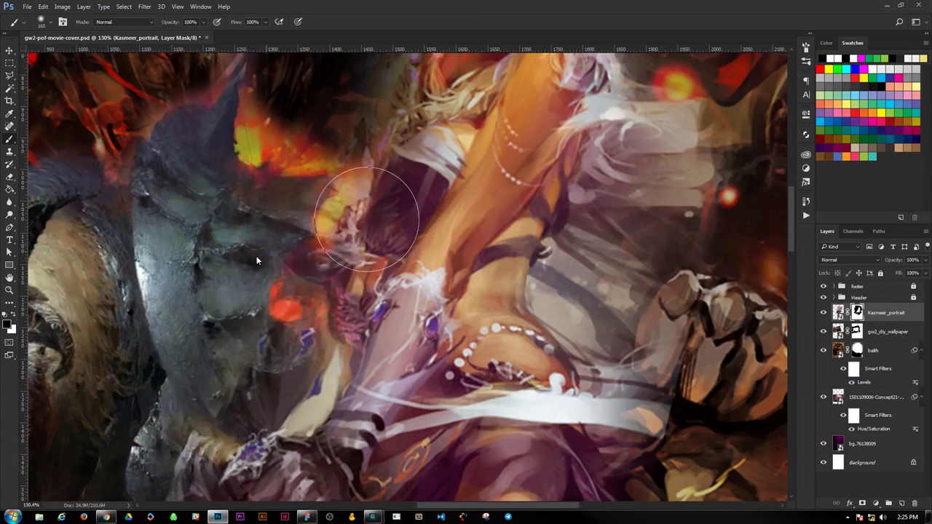
{"action": "left_click_drag", "start_coordinate": [364, 198], "coordinate": [291, 291]}
{"action": "scroll", "coordinate": [437, 219], "scroll_direction": "up", "scroll_amount": 2}
{"action": "left_click_drag", "start_coordinate": [321, 321], "coordinate": [240, 401]}
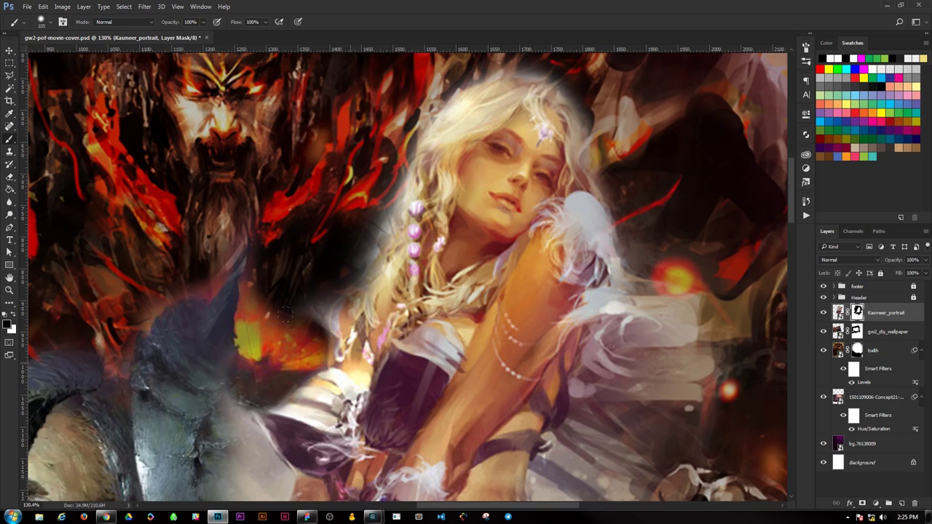
{"action": "scroll", "coordinate": [291, 327], "scroll_direction": "down", "scroll_amount": 3}
{"action": "left_click_drag", "start_coordinate": [313, 313], "coordinate": [291, 451]}
{"action": "scroll", "coordinate": [328, 291], "scroll_direction": "up", "scroll_amount": 2}
{"action": "left_click_drag", "start_coordinate": [408, 101], "coordinate": [335, 161]}
{"action": "scroll", "coordinate": [349, 203], "scroll_direction": "up", "scroll_amount": 2}
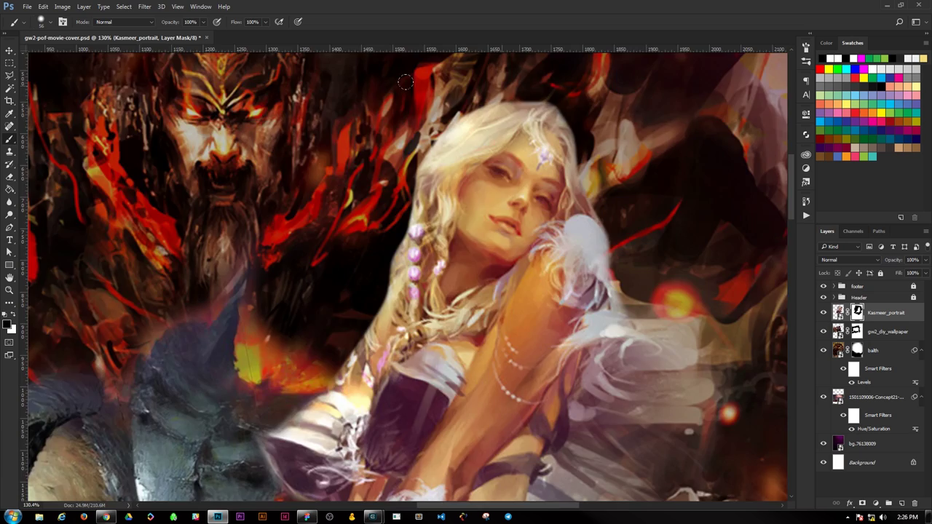
{"action": "key", "text": "ctrl+0"}
{"action": "key", "text": "ctrl+u"}
- Nudge the portrait's saturation up and preview Photo Filter presets before cancelling them
{"action": "left_click_drag", "start_coordinate": [736, 283], "coordinate": [742, 284]}
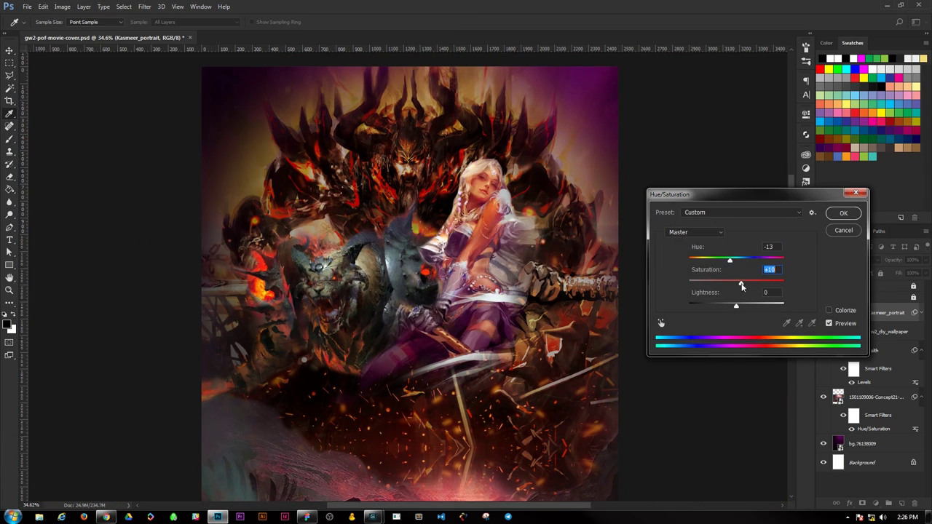
{"action": "left_click", "coordinate": [843, 213]}
{"action": "left_click", "coordinate": [62, 7]}
{"action": "left_click", "coordinate": [197, 116]}
{"action": "left_click", "coordinate": [750, 207]}
{"action": "key", "text": "Escape"}
{"action": "key", "text": "Escape"}
{"action": "left_click", "coordinate": [62, 6]}
{"action": "left_click", "coordinate": [196, 89]}
- Shift the portrait's hue, darken it, boost saturation, and apply a Levels adjustment
{"action": "left_click_drag", "start_coordinate": [736, 260], "coordinate": [734, 260]}
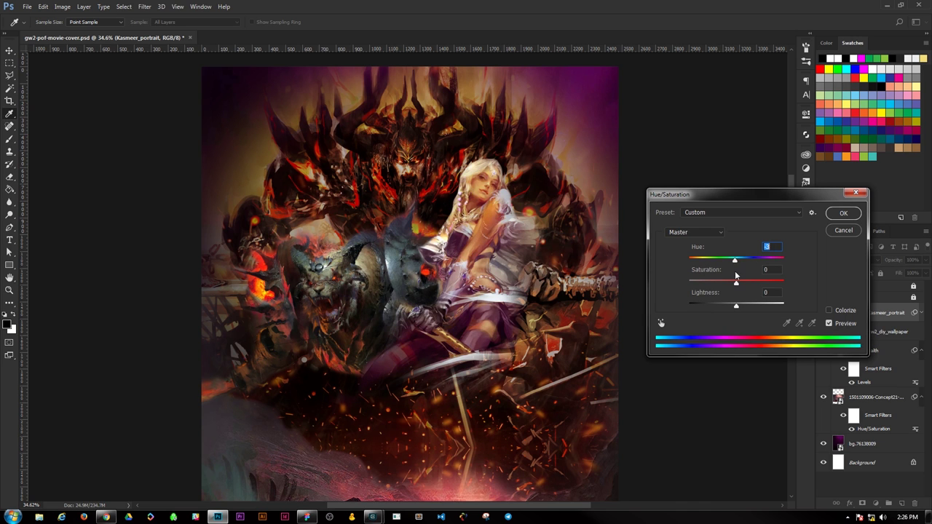
{"action": "left_click_drag", "start_coordinate": [735, 309], "coordinate": [725, 306]}
{"action": "left_click_drag", "start_coordinate": [736, 283], "coordinate": [740, 286]}
{"action": "left_click", "coordinate": [843, 213]}
{"action": "left_click", "coordinate": [62, 7]}
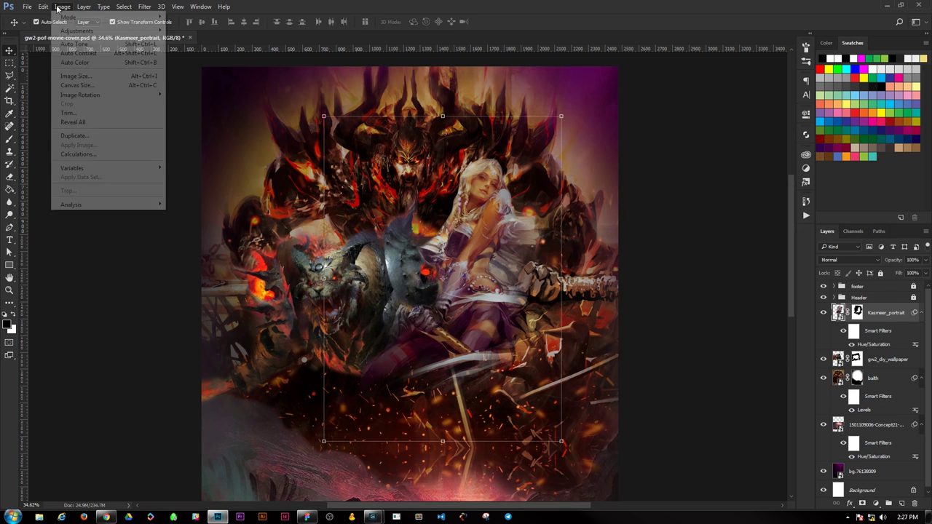
{"action": "left_click", "coordinate": [197, 55]}
{"action": "left_click", "coordinate": [808, 159]}
- Move the portrait below the wallpaper and rotate it about 10 degrees
{"action": "key", "text": "ctrl+["}
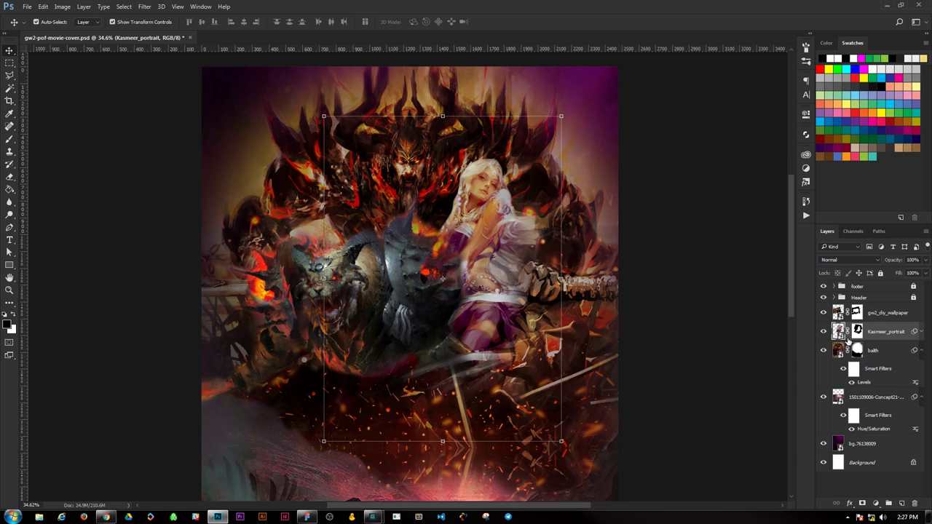
{"action": "left_click_drag", "start_coordinate": [572, 108], "coordinate": [627, 149]}
{"action": "left_click_drag", "start_coordinate": [494, 242], "coordinate": [501, 254]}
{"action": "key", "text": "Return"}
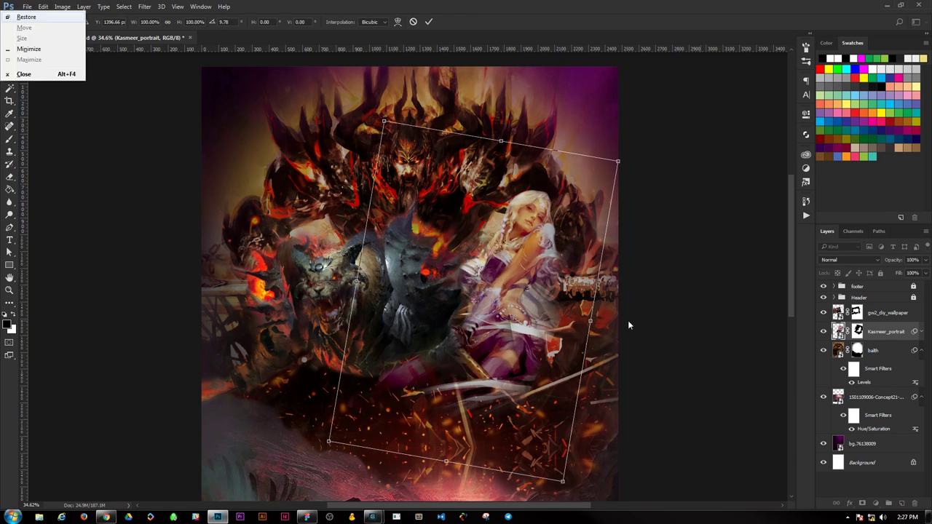
- Brush the portrait's mask to reveal more beside her head and shoulder
{"action": "key", "text": "b"}
{"action": "scroll", "coordinate": [455, 334], "scroll_direction": "up", "scroll_amount": 5}
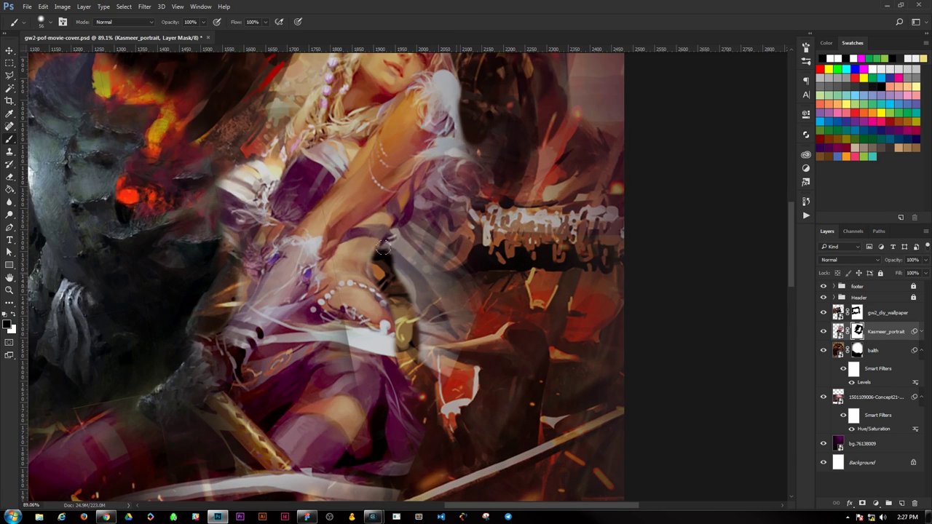
{"action": "scroll", "coordinate": [477, 196], "scroll_direction": "up", "scroll_amount": 3}
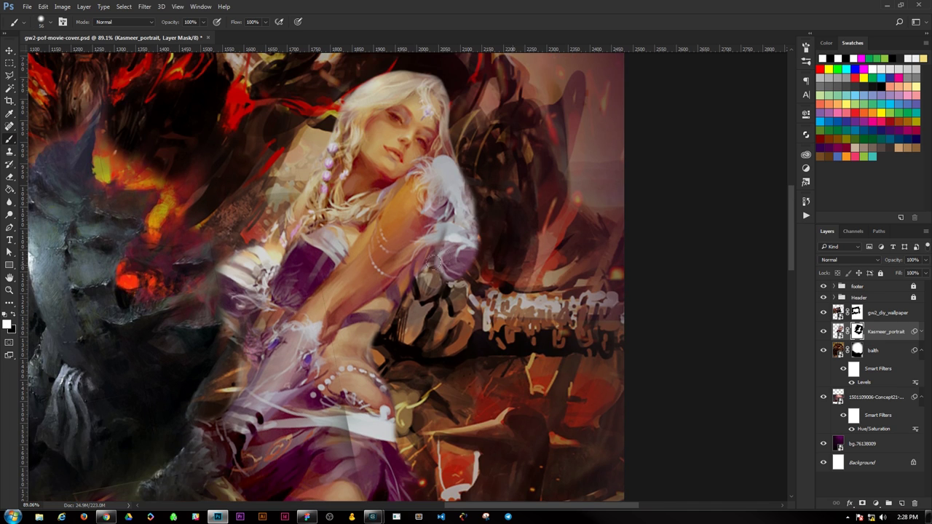
{"action": "left_click_drag", "start_coordinate": [443, 90], "coordinate": [455, 89]}
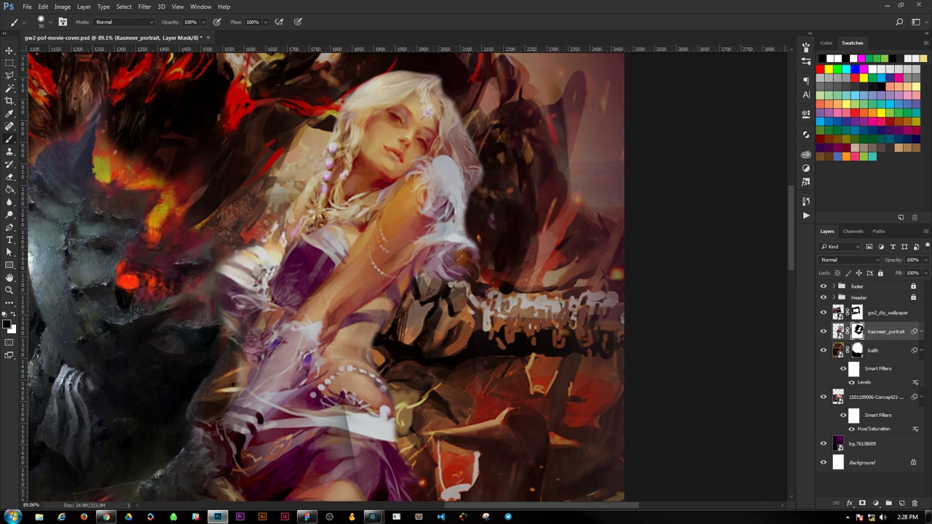
{"action": "scroll", "coordinate": [462, 107], "scroll_direction": "up", "scroll_amount": 3}
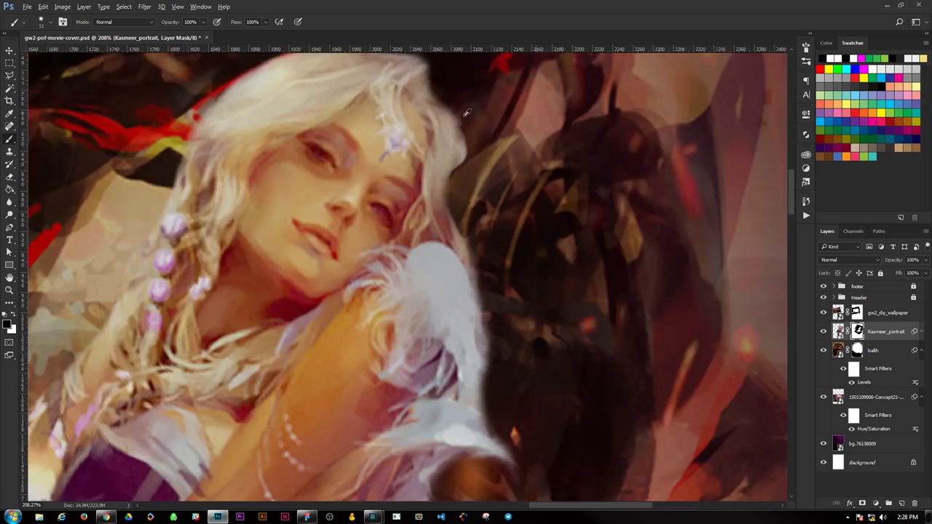
{"action": "scroll", "coordinate": [385, 87], "scroll_direction": "up", "scroll_amount": 2}
{"action": "scroll", "coordinate": [191, 95], "scroll_direction": "up", "scroll_amount": 1}
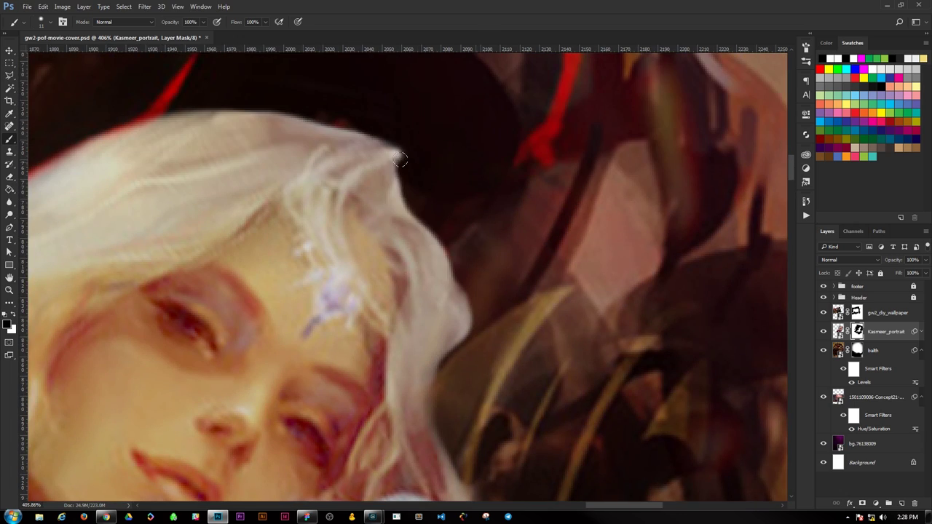
{"action": "scroll", "coordinate": [400, 158], "scroll_direction": "down", "scroll_amount": 3}
{"action": "scroll", "coordinate": [481, 299], "scroll_direction": "up", "scroll_amount": 3}
{"action": "scroll", "coordinate": [452, 157], "scroll_direction": "down", "scroll_amount": 1}
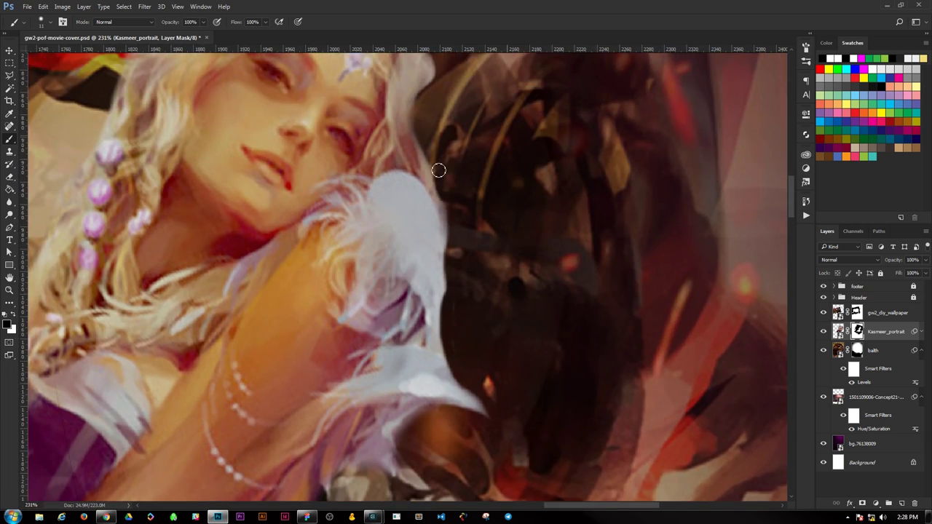
{"action": "scroll", "coordinate": [437, 170], "scroll_direction": "down", "scroll_amount": 2}
{"action": "scroll", "coordinate": [408, 160], "scroll_direction": "up", "scroll_amount": 2}
{"action": "scroll", "coordinate": [402, 109], "scroll_direction": "down", "scroll_amount": 5}
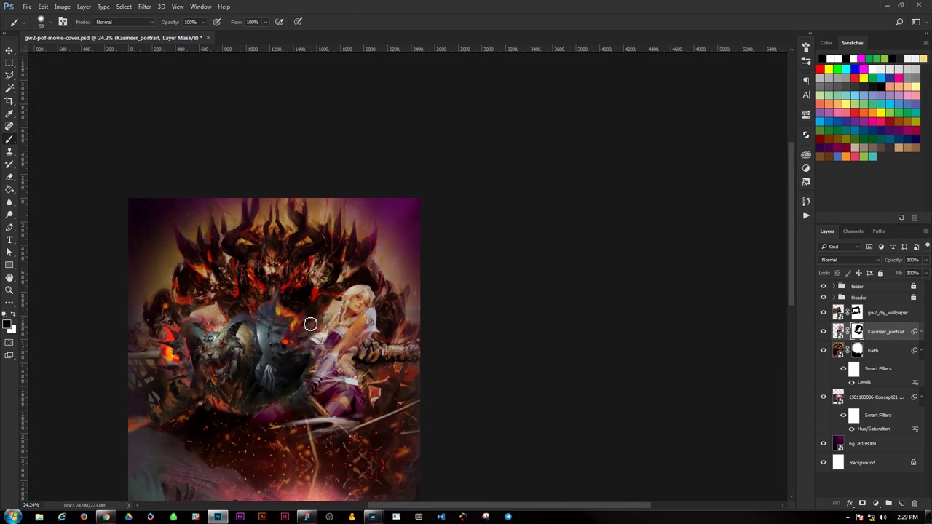
{"action": "key", "text": "v"}
{"action": "left_click", "coordinate": [488, 211]}
- Reposition the Kasmeer portrait and cancel a Free Transform on the wallpaper layer
{"action": "mouse_move", "coordinate": [488, 211]}
{"action": "left_mouse_down"}
{"action": "mouse_move", "coordinate": [488, 191]}
{"action": "mouse_move", "coordinate": [482, 217]}
{"action": "mouse_move", "coordinate": [502, 230]}
{"action": "left_mouse_up"}
{"action": "key", "text": "Return"}
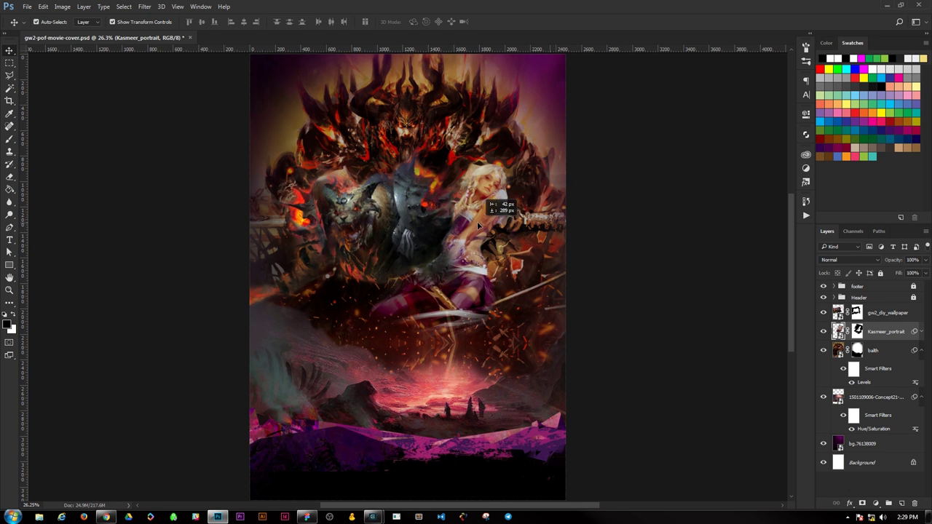
{"action": "mouse_move", "coordinate": [374, 268]}
{"action": "left_mouse_down"}
{"action": "mouse_move", "coordinate": [414, 268]}
{"action": "mouse_move", "coordinate": [417, 229]}
{"action": "mouse_move", "coordinate": [448, 254]}
{"action": "left_mouse_up"}
{"action": "key", "text": "ctrl+t"}
{"action": "key", "text": "Escape"}
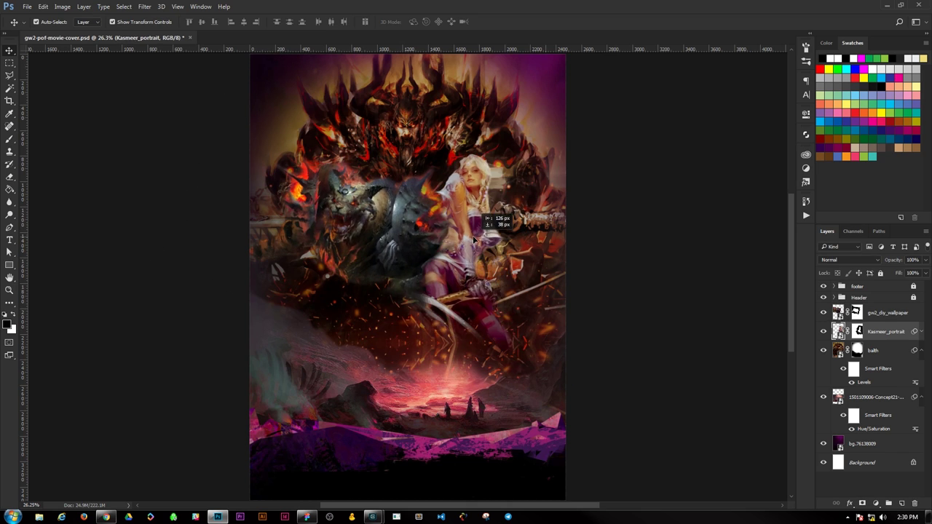
{"action": "scroll", "coordinate": [448, 254], "scroll_direction": "up", "scroll_amount": 1}
{"action": "scroll", "coordinate": [449, 254], "scroll_direction": "up", "scroll_amount": 1}
- Brighten the gw2_diy_wallpaper layer's midtones with a Levels adjustment
{"action": "left_click", "coordinate": [61, 7]}
{"action": "left_click", "coordinate": [193, 36]}
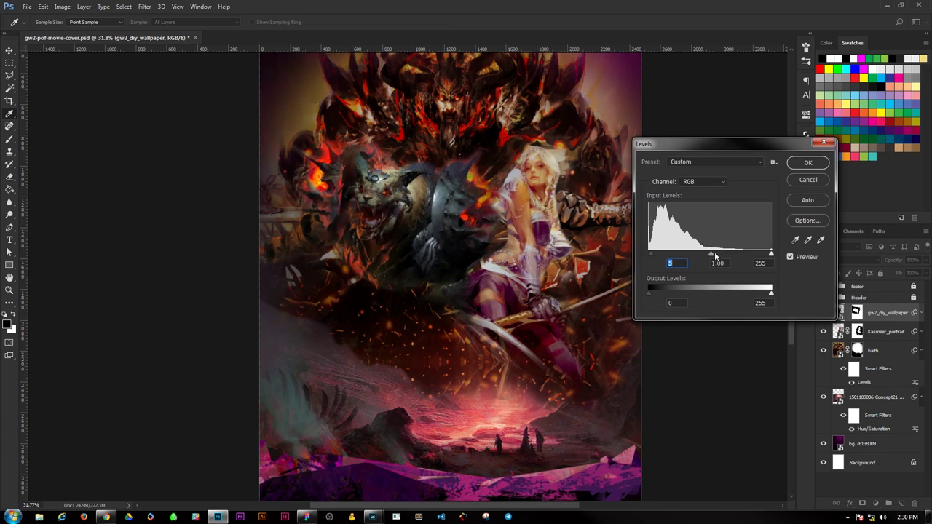
{"action": "left_click_drag", "start_coordinate": [700, 255], "coordinate": [695, 259]}
{"action": "key", "text": "Return"}
{"action": "key", "text": "v"}
{"action": "scroll", "coordinate": [695, 259], "scroll_direction": "down", "scroll_amount": 2}
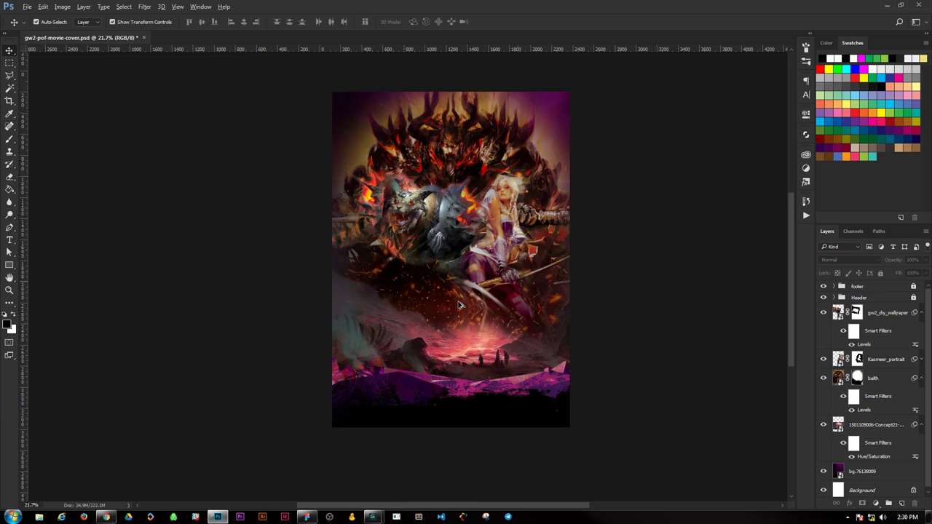
{"action": "scroll", "coordinate": [695, 258], "scroll_direction": "up", "scroll_amount": 1}
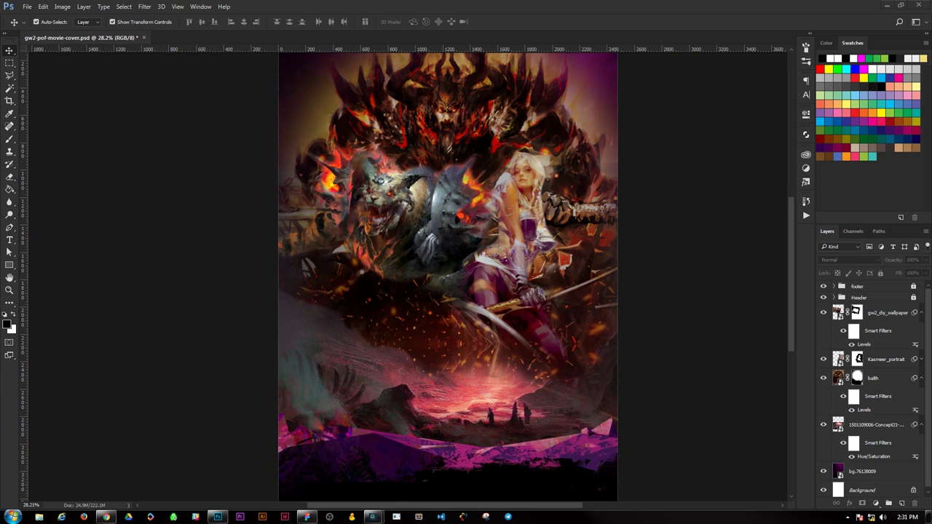
{"action": "scroll", "coordinate": [436, 412], "scroll_direction": "up", "scroll_amount": 2}
{"action": "key", "text": "t"}
{"action": "left_click_drag", "start_coordinate": [330, 357], "coordinate": [595, 422]}
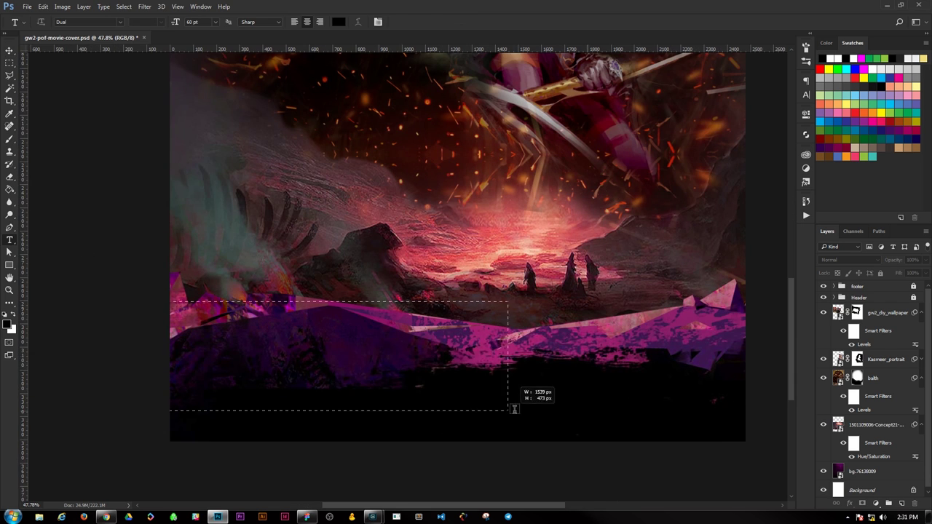
{"action": "left_click", "coordinate": [215, 21]}
{"action": "left_click", "coordinate": [207, 75]}
{"action": "left_click", "coordinate": [805, 94]}
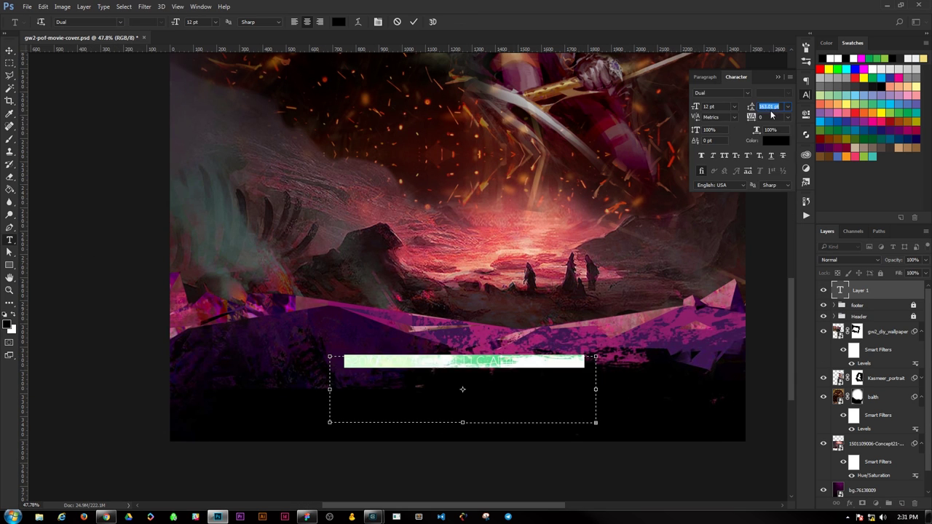
{"action": "left_click", "coordinate": [746, 93]}
{"action": "type", "text": "Disclaimer"}
{"action": "left_click", "coordinate": [753, 144]}
{"action": "left_click", "coordinate": [734, 106]}
{"action": "left_click", "coordinate": [728, 206]}
{"action": "left_click", "coordinate": [787, 116]}
{"action": "left_click", "coordinate": [778, 252]}
{"action": "left_click", "coordinate": [744, 93]}
{"action": "left_click", "coordinate": [728, 116]}
{"action": "scroll", "coordinate": [401, 377], "scroll_direction": "up", "scroll_amount": 1}
{"action": "scroll", "coordinate": [401, 378], "scroll_direction": "up", "scroll_amount": 2}
{"action": "key", "text": "ctrl+a"}
{"action": "left_click", "coordinate": [709, 130]}
{"action": "type", "text": "70"}
{"action": "key", "text": "Return"}
{"action": "left_click", "coordinate": [787, 117]}
{"action": "left_click", "coordinate": [776, 217]}
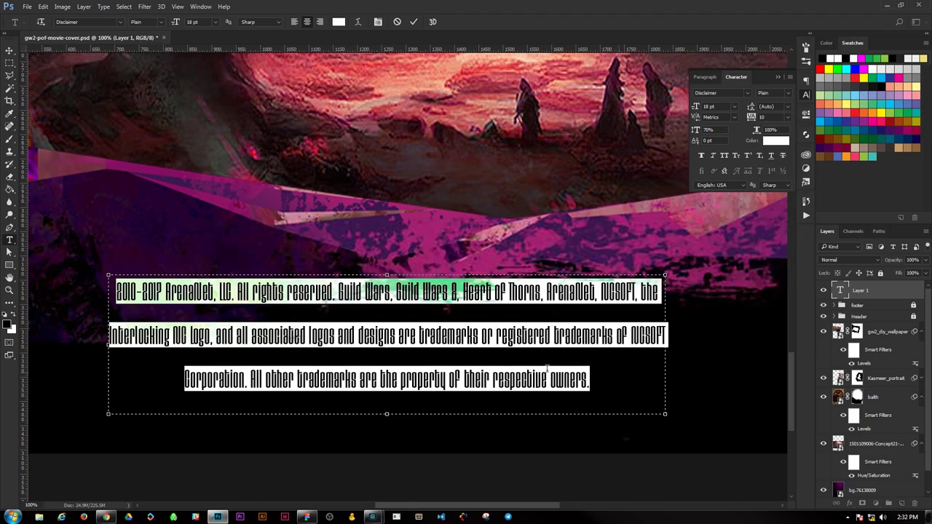
{"action": "left_click", "coordinate": [746, 93]}
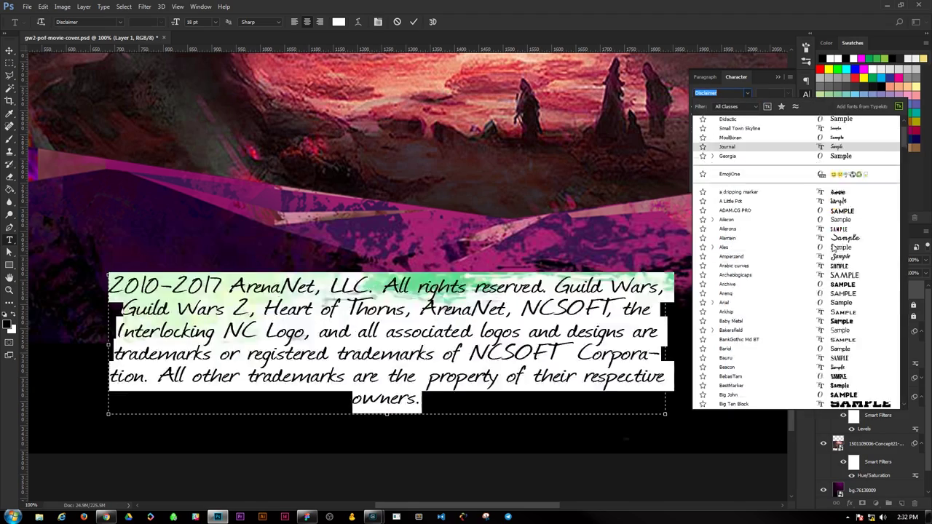
{"action": "scroll", "coordinate": [759, 175], "scroll_direction": "up", "scroll_amount": 5}
{"action": "scroll", "coordinate": [759, 243], "scroll_direction": "up", "scroll_amount": 5}
{"action": "scroll", "coordinate": [750, 262], "scroll_direction": "up", "scroll_amount": 5}
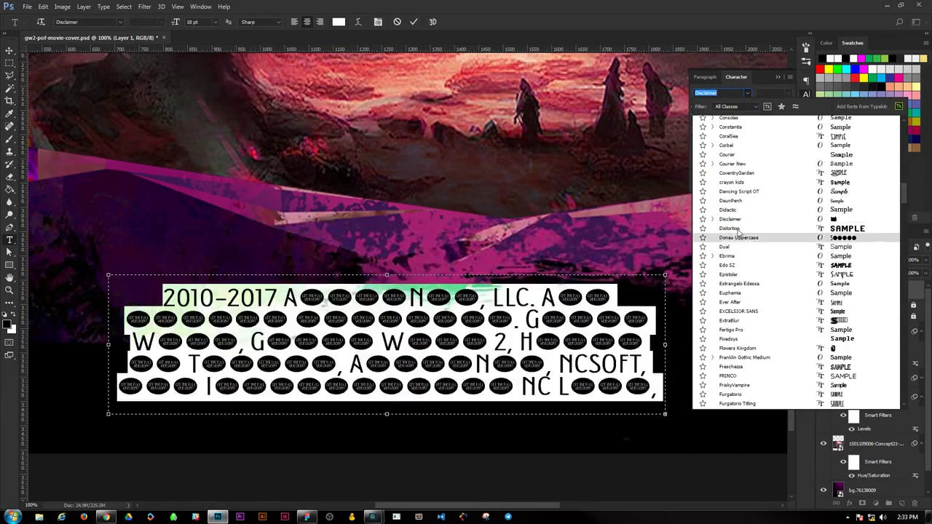
{"action": "key", "text": "Escape"}
{"action": "key", "text": "ctrl+Return"}
{"action": "key", "text": "ctrl+0"}
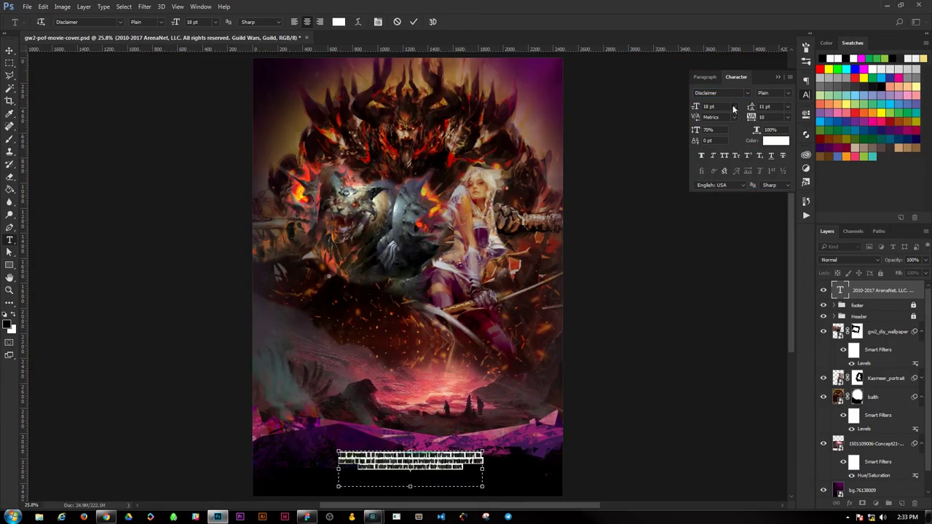
{"action": "key", "text": "v"}
{"action": "left_click_drag", "start_coordinate": [420, 480], "coordinate": [420, 481]}
{"action": "key", "text": "ctrl+alt+z"}
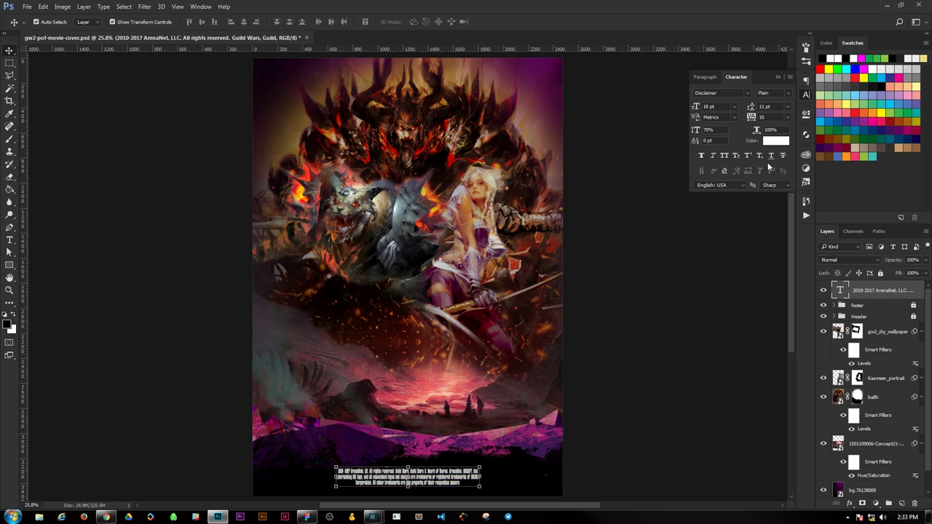
{"action": "key", "text": "ctrl+alt+z"}
{"action": "key", "text": "ctrl+alt+z"}
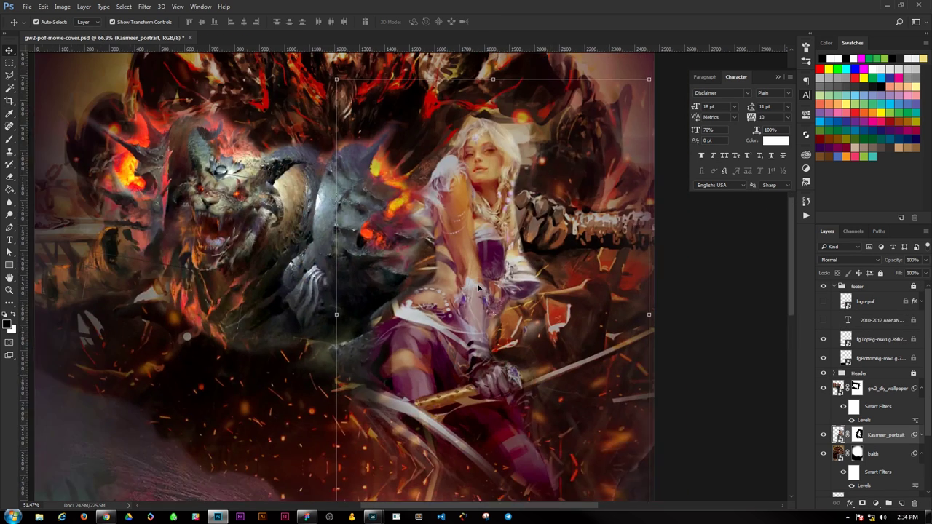
- Paint the wallpaper mask to reveal more fire and lion at the left, undoing stray strokes
{"action": "left_click_drag", "start_coordinate": [372, 206], "coordinate": [446, 207]}
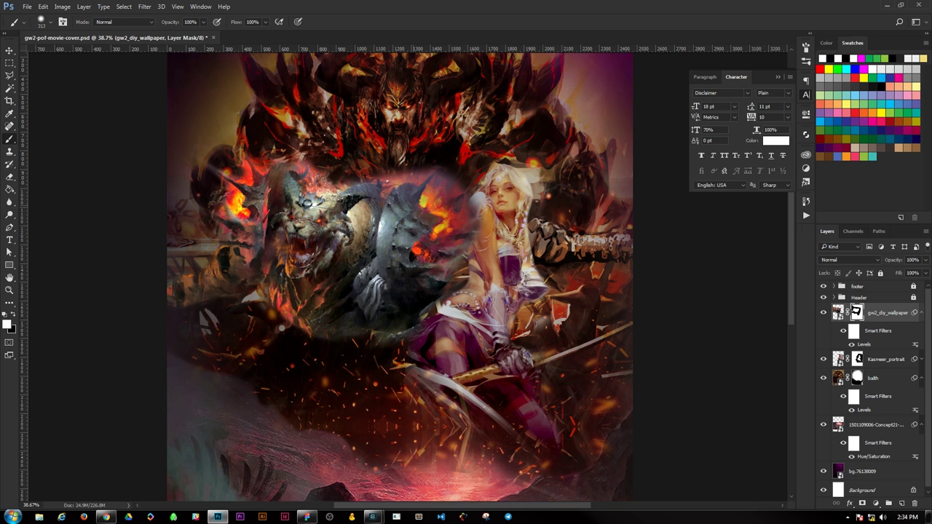
{"action": "left_click_drag", "start_coordinate": [195, 155], "coordinate": [247, 299]}
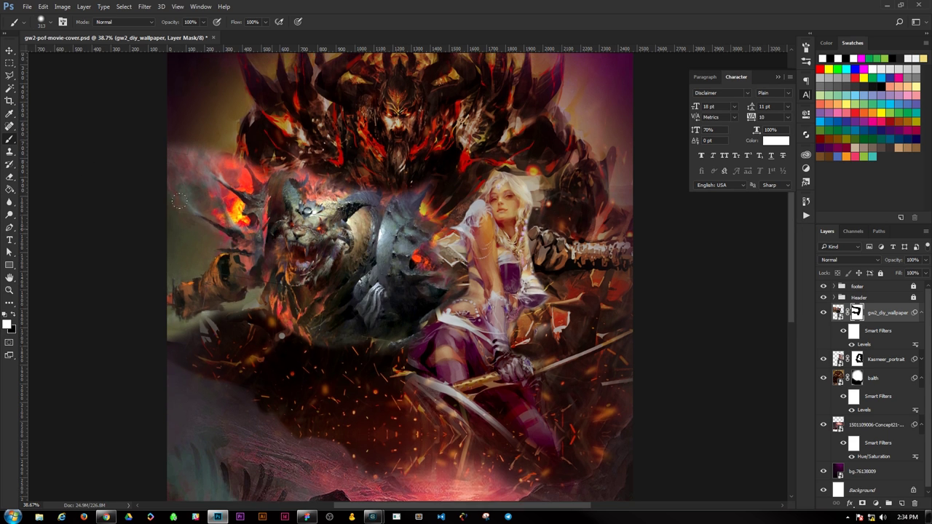
{"action": "scroll", "coordinate": [247, 299], "scroll_direction": "up", "scroll_amount": 2}
{"action": "key", "text": "ctrl+alt+z"}
{"action": "key", "text": "ctrl+alt+z"}
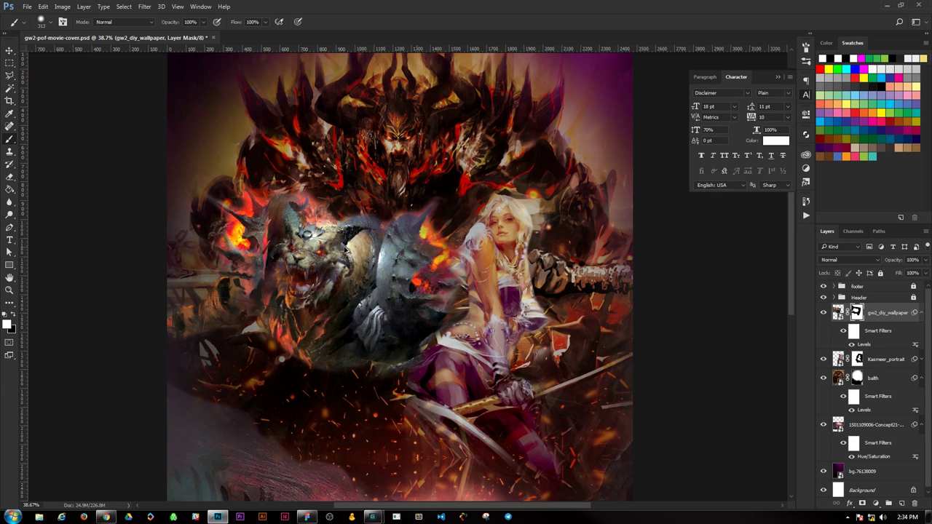
{"action": "right_click", "coordinate": [333, 353], "text": "alt"}
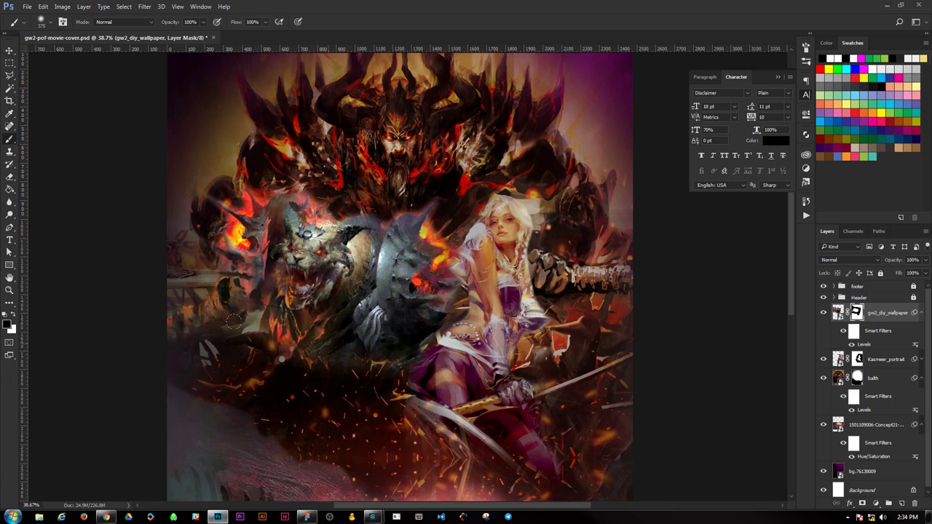
{"action": "double_click", "coordinate": [837, 313]}
- With Clone Stamp selected, zoom around the lion's face and pan to the red creature
{"action": "key", "text": "s"}
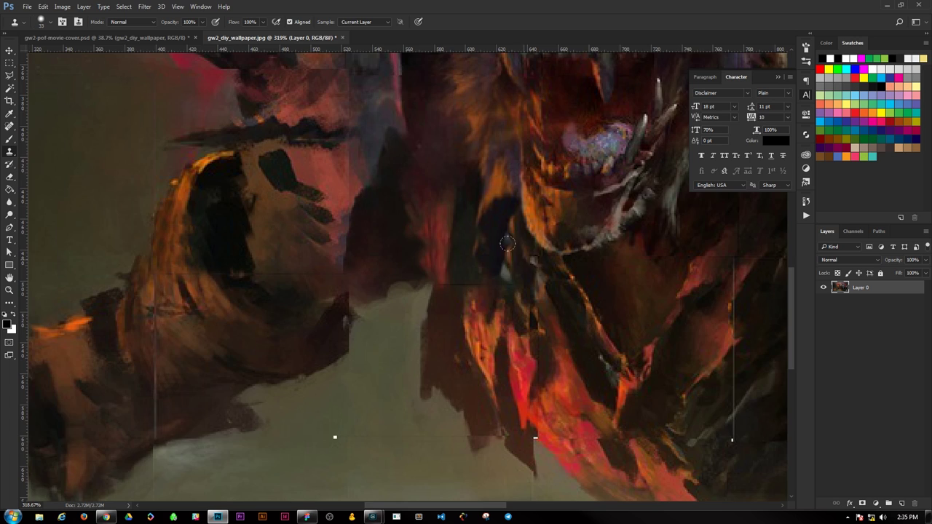
{"action": "scroll", "coordinate": [251, 366], "scroll_direction": "down", "scroll_amount": 2}
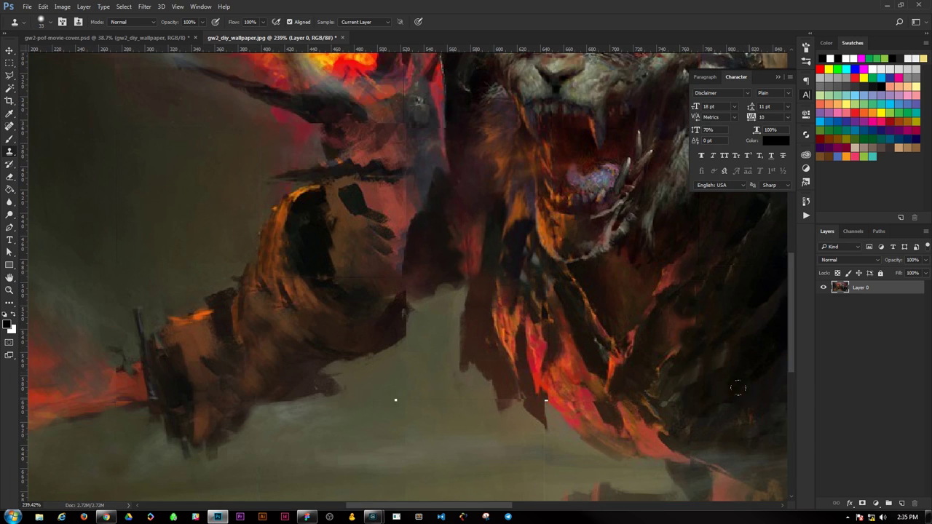
{"action": "scroll", "coordinate": [498, 333], "scroll_direction": "up", "scroll_amount": 2}
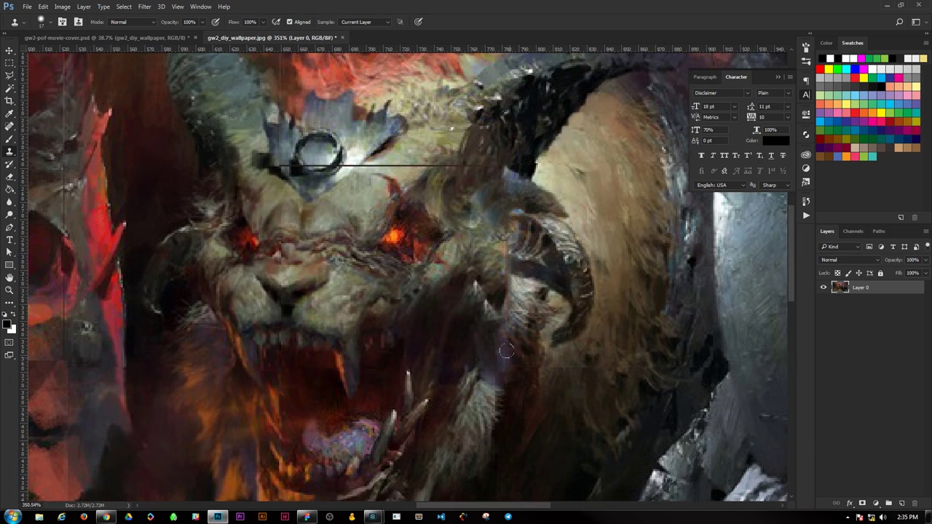
{"action": "scroll", "coordinate": [506, 352], "scroll_direction": "up", "scroll_amount": 2}
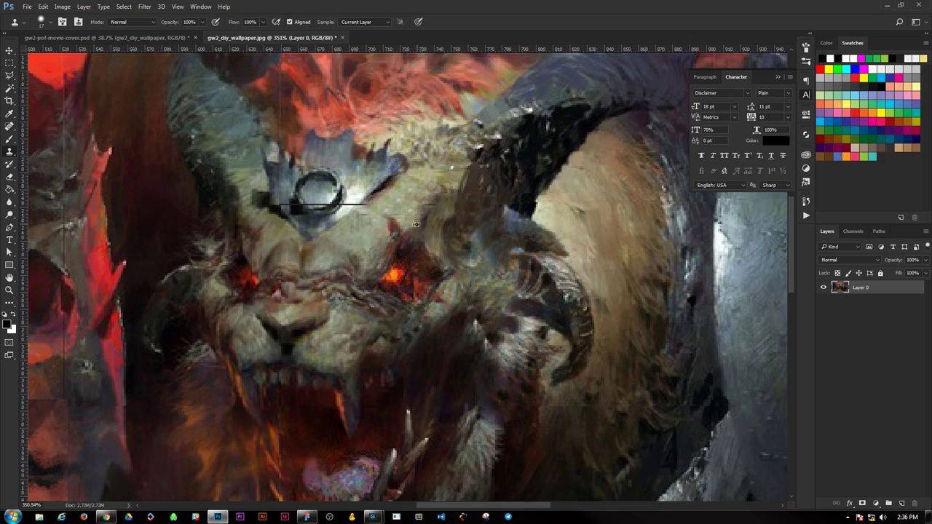
{"action": "scroll", "coordinate": [416, 225], "scroll_direction": "up", "scroll_amount": 3}
{"action": "scroll", "coordinate": [435, 207], "scroll_direction": "up", "scroll_amount": 2}
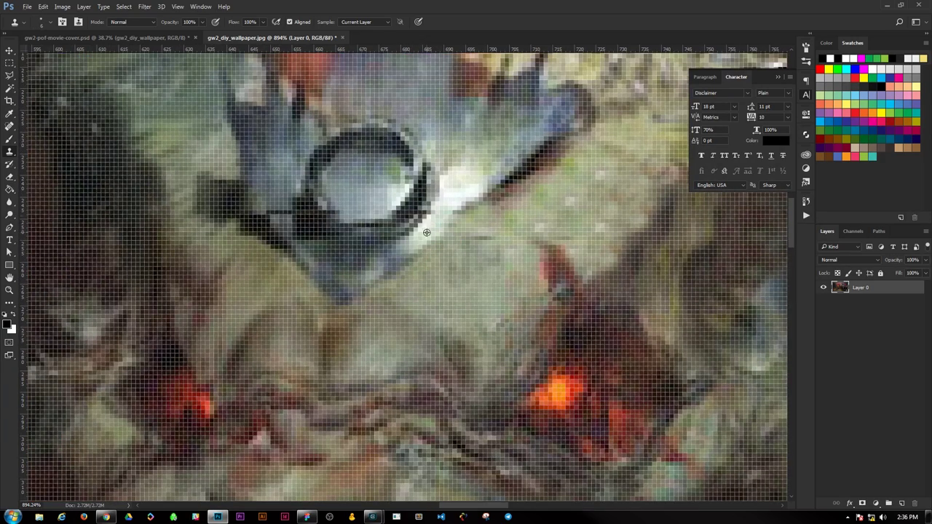
{"action": "scroll", "coordinate": [427, 232], "scroll_direction": "down", "scroll_amount": 5}
{"action": "left_click_drag", "start_coordinate": [166, 398], "coordinate": [348, 307]}
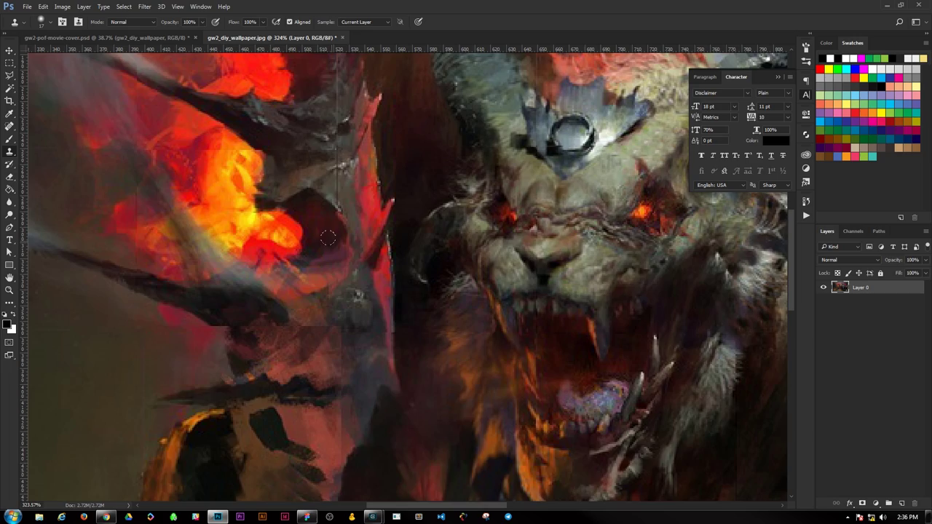
- Inspect the wallpaper source up close, then close it to return to the poster
{"action": "scroll", "coordinate": [333, 114], "scroll_direction": "up", "scroll_amount": 3}
{"action": "scroll", "coordinate": [408, 189], "scroll_direction": "down", "scroll_amount": 3}
{"action": "scroll", "coordinate": [451, 226], "scroll_direction": "up", "scroll_amount": 1}
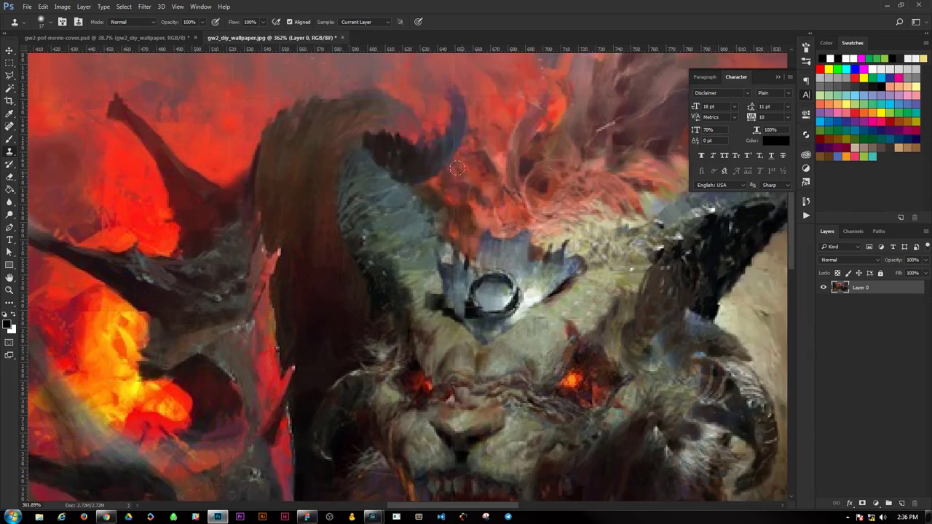
{"action": "scroll", "coordinate": [491, 260], "scroll_direction": "up", "scroll_amount": 2}
{"action": "scroll", "coordinate": [491, 260], "scroll_direction": "down", "scroll_amount": 5}
{"action": "scroll", "coordinate": [466, 210], "scroll_direction": "up", "scroll_amount": 4}
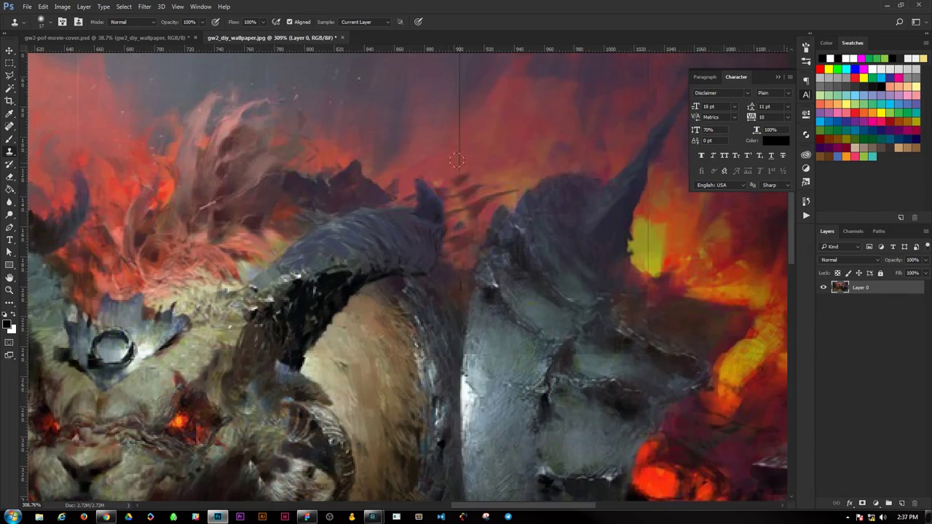
{"action": "scroll", "coordinate": [464, 206], "scroll_direction": "down", "scroll_amount": 5}
{"action": "right_click", "coordinate": [878, 287]}
{"action": "key", "text": "Escape"}
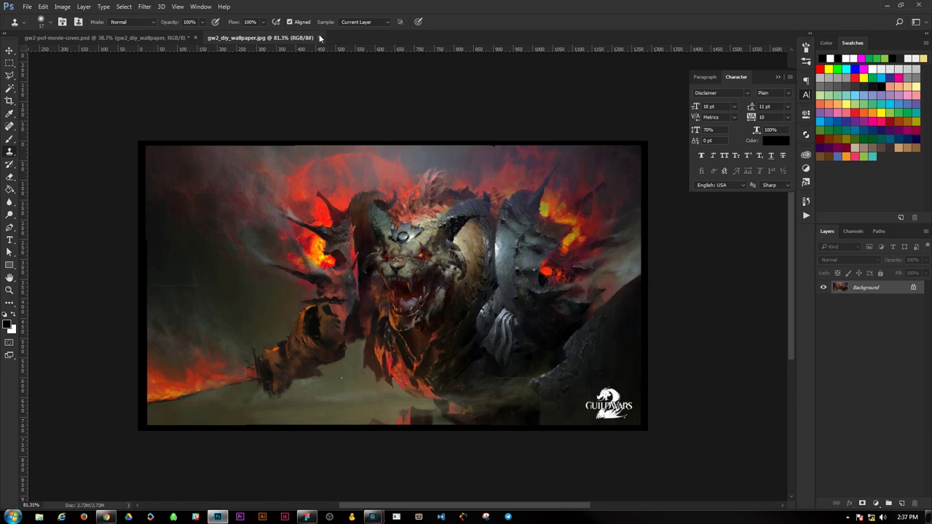
{"action": "key", "text": "ctrl+w"}
{"action": "scroll", "coordinate": [331, 310], "scroll_direction": "down", "scroll_amount": 2}
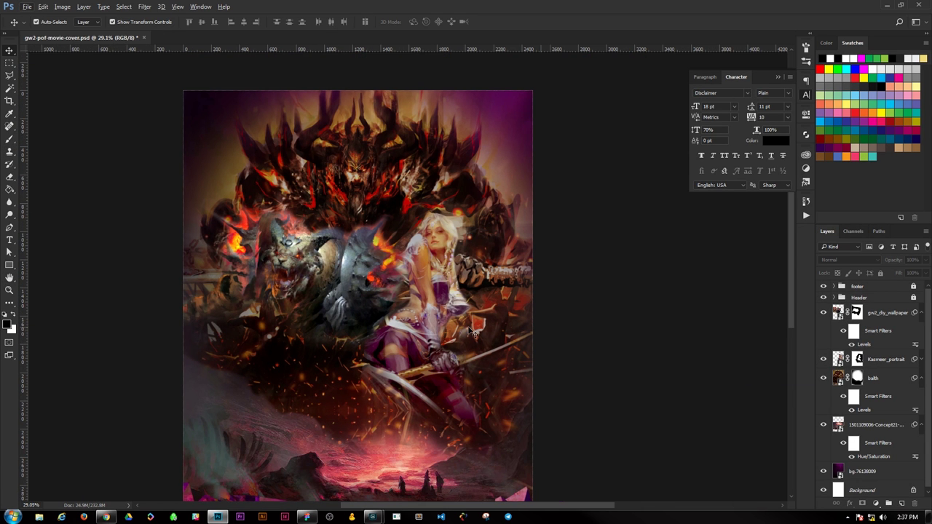
- Paste the springer image above the balth layer, add a layer mask, and start hiding its backdrop
{"action": "scroll", "coordinate": [109, 262], "scroll_direction": "down", "scroll_amount": 1}
{"action": "scroll", "coordinate": [605, 434], "scroll_direction": "down", "scroll_amount": 2}
{"action": "left_click", "coordinate": [873, 378]}
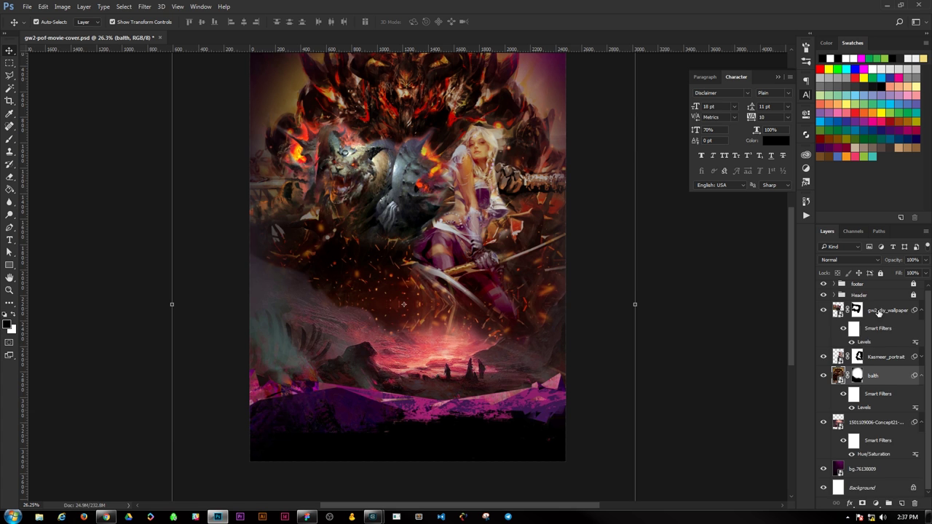
{"action": "key", "text": "ctrl+v"}
{"action": "left_click", "coordinate": [862, 503]}
{"action": "key", "text": "b"}
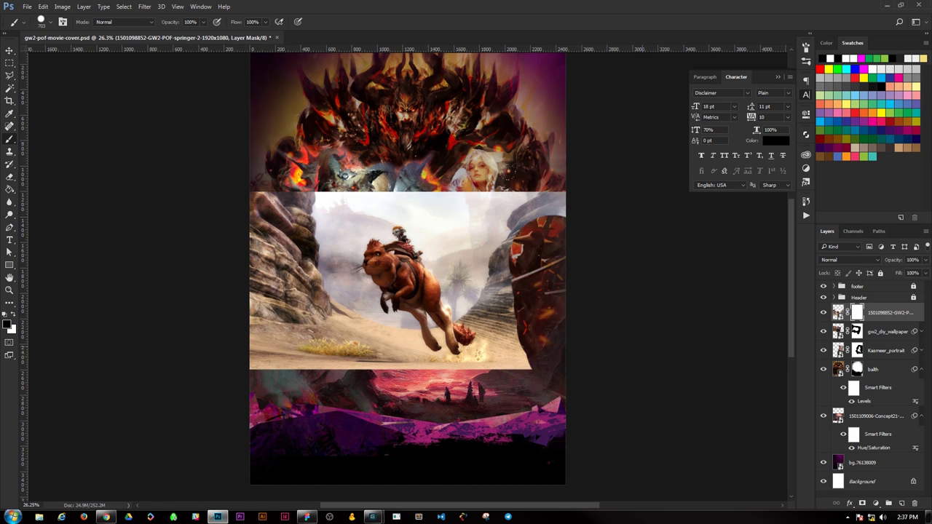
{"action": "left_click_drag", "start_coordinate": [539, 218], "coordinate": [481, 357]}
{"action": "left_click_drag", "start_coordinate": [313, 203], "coordinate": [342, 364]}
- Mask out the white backdrop to the right of the springer and around its hoof
{"action": "scroll", "coordinate": [401, 316], "scroll_direction": "up", "scroll_amount": 5}
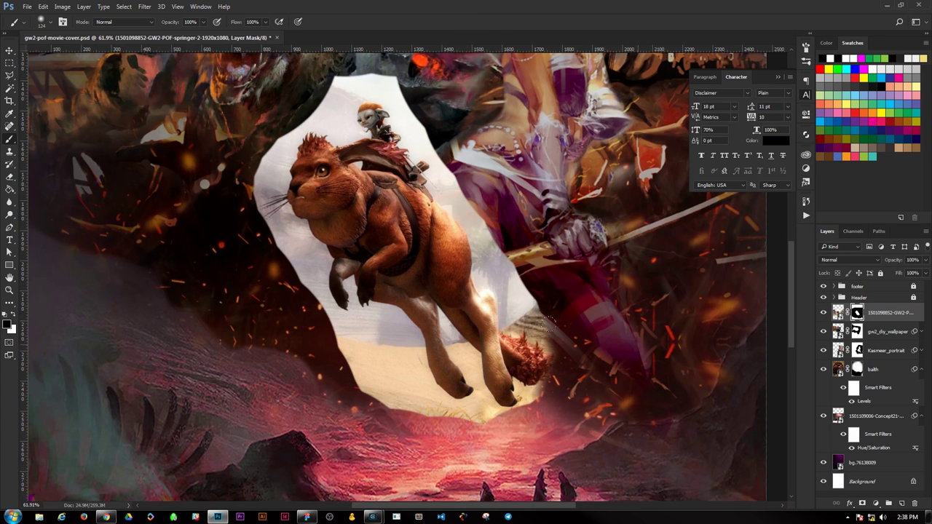
{"action": "left_click_drag", "start_coordinate": [545, 329], "coordinate": [475, 212]}
{"action": "mouse_move", "coordinate": [428, 163]}
{"action": "left_mouse_down"}
{"action": "mouse_move", "coordinate": [262, 182]}
{"action": "mouse_move", "coordinate": [452, 411]}
{"action": "left_mouse_up"}
{"action": "scroll", "coordinate": [521, 418], "scroll_direction": "up", "scroll_amount": 5}
{"action": "mouse_move", "coordinate": [553, 364]}
{"action": "left_mouse_down"}
{"action": "mouse_move", "coordinate": [481, 276]}
{"action": "mouse_move", "coordinate": [524, 364]}
{"action": "left_mouse_up"}
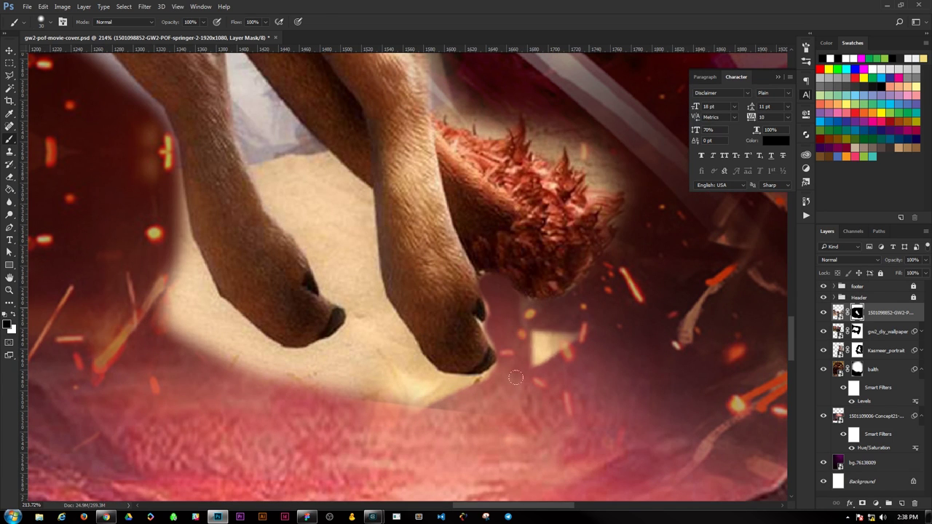
{"action": "scroll", "coordinate": [524, 306], "scroll_direction": "up", "scroll_amount": 1}
{"action": "left_click_drag", "start_coordinate": [619, 306], "coordinate": [422, 153]}
- Hide the pale patch around the Asura rider and the light area left of the head
{"action": "scroll", "coordinate": [362, 138], "scroll_direction": "up", "scroll_amount": 2}
{"action": "scroll", "coordinate": [361, 138], "scroll_direction": "up", "scroll_amount": 2}
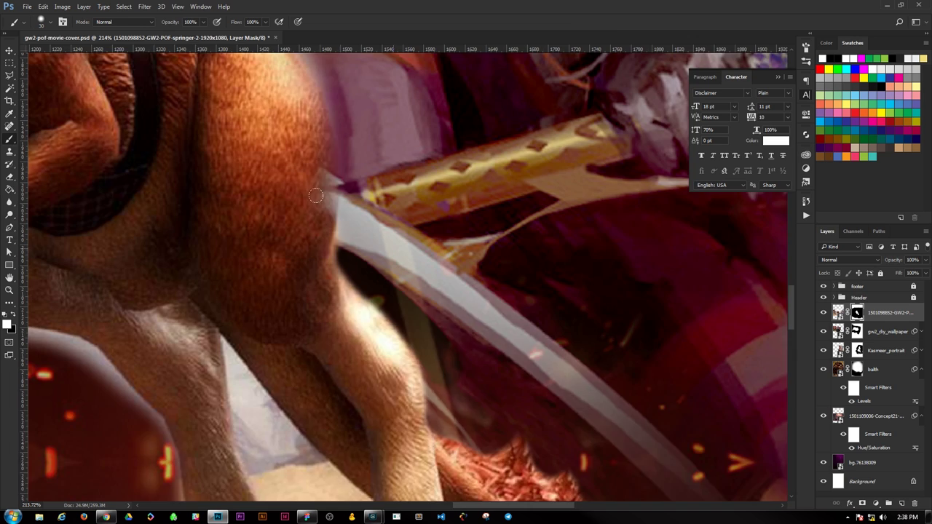
{"action": "scroll", "coordinate": [356, 167], "scroll_direction": "up", "scroll_amount": 2}
{"action": "scroll", "coordinate": [350, 198], "scroll_direction": "up", "scroll_amount": 2}
{"action": "scroll", "coordinate": [329, 128], "scroll_direction": "up", "scroll_amount": 2}
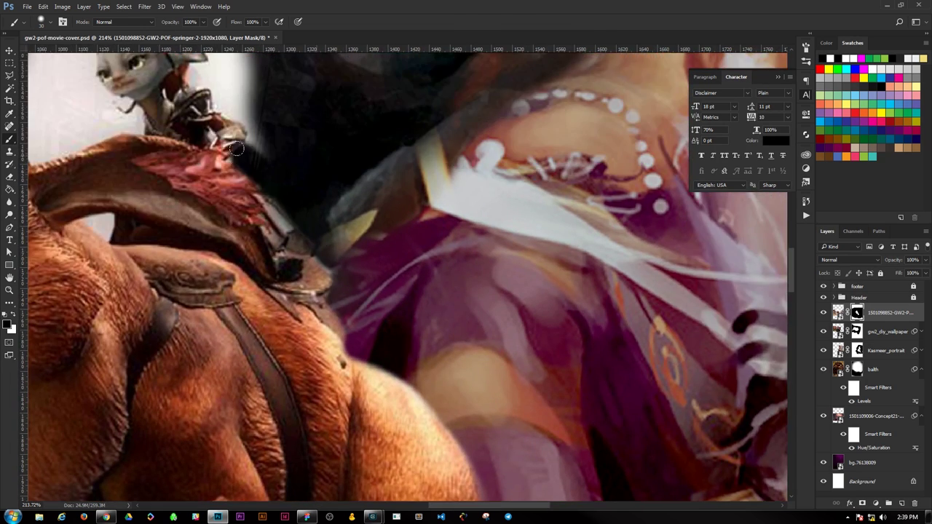
{"action": "scroll", "coordinate": [480, 251], "scroll_direction": "left", "scroll_amount": 3}
{"action": "scroll", "coordinate": [480, 251], "scroll_direction": "up", "scroll_amount": 1}
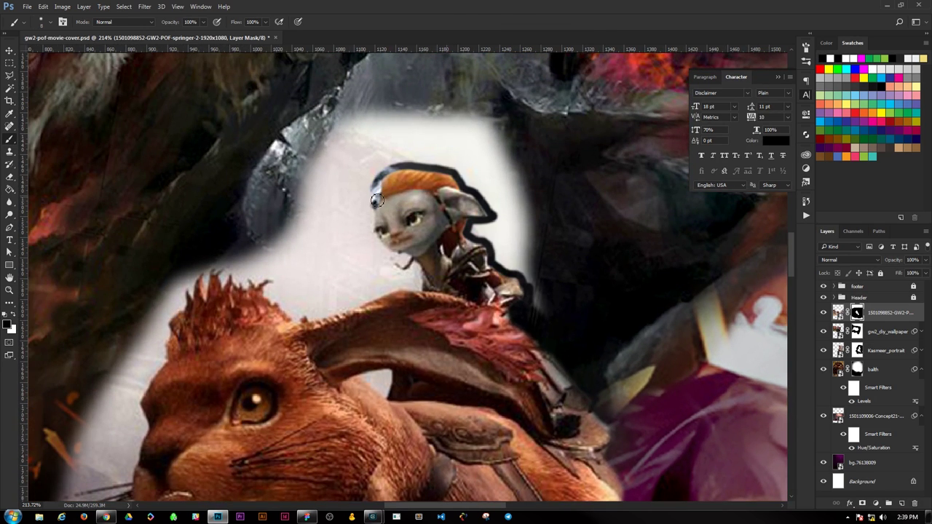
{"action": "left_click_drag", "start_coordinate": [351, 304], "coordinate": [375, 268]}
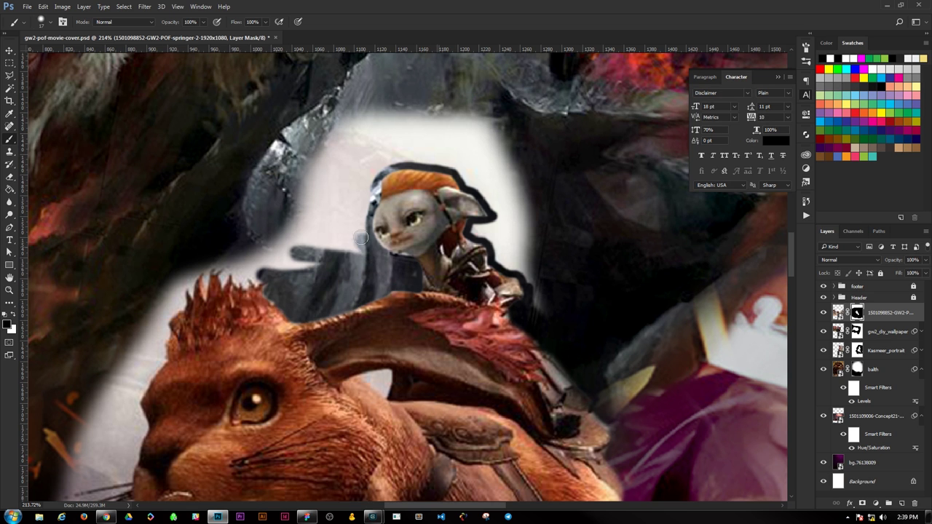
{"action": "mouse_move", "coordinate": [525, 271]}
{"action": "left_mouse_down"}
{"action": "mouse_move", "coordinate": [415, 110]}
{"action": "mouse_move", "coordinate": [245, 281]}
{"action": "mouse_move", "coordinate": [394, 155]}
{"action": "left_mouse_up"}
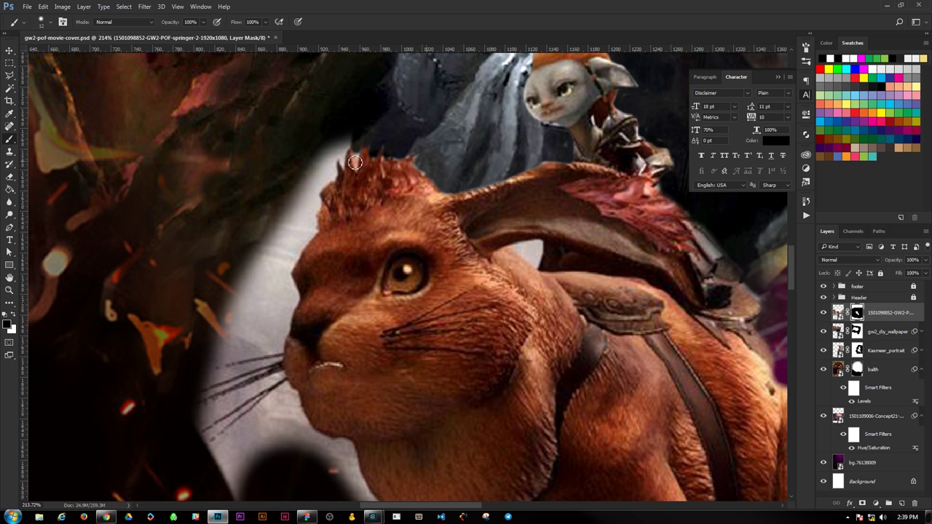
{"action": "mouse_move", "coordinate": [295, 153]}
{"action": "left_mouse_down"}
{"action": "mouse_move", "coordinate": [248, 407]}
{"action": "mouse_move", "coordinate": [269, 323]}
{"action": "left_mouse_up"}
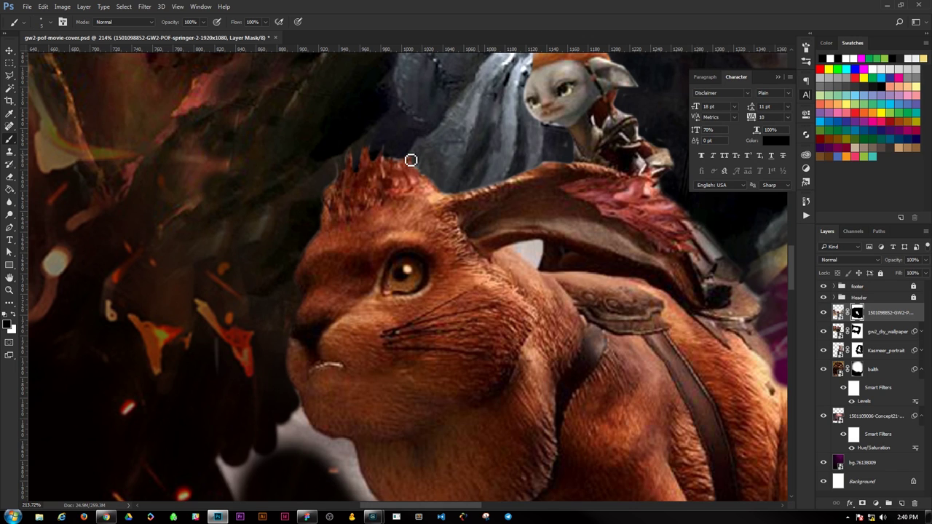
- Mask away the sand patch around the springer's paws
{"action": "scroll", "coordinate": [410, 159], "scroll_direction": "down", "scroll_amount": 2}
{"action": "scroll", "coordinate": [289, 154], "scroll_direction": "down", "scroll_amount": 5}
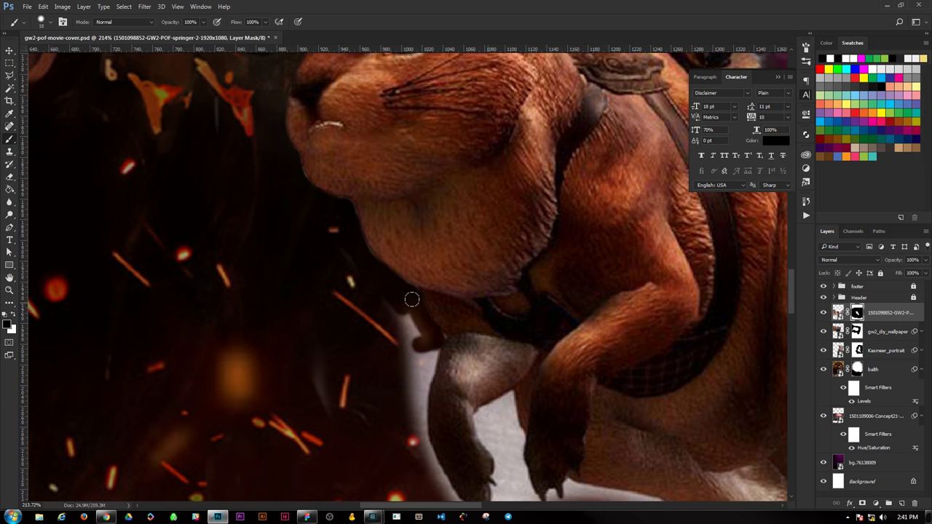
{"action": "scroll", "coordinate": [408, 419], "scroll_direction": "down", "scroll_amount": 2}
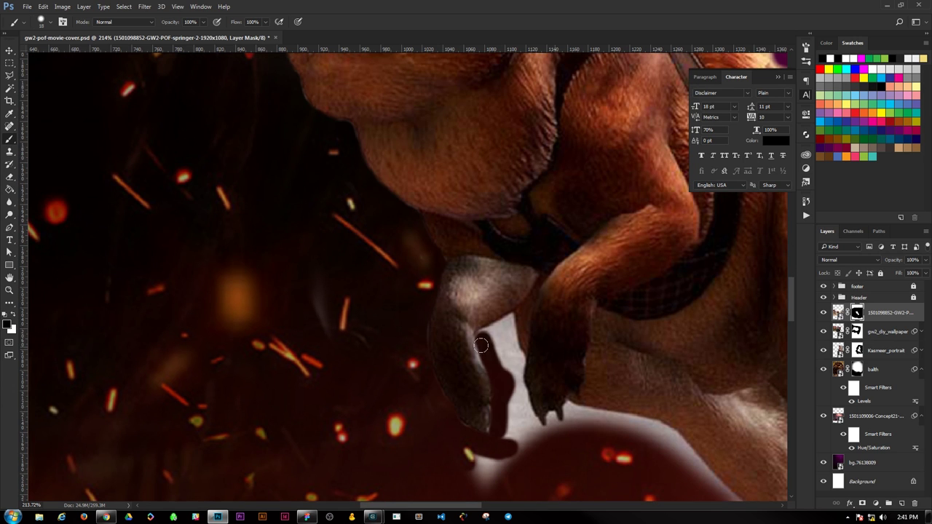
{"action": "scroll", "coordinate": [498, 341], "scroll_direction": "down", "scroll_amount": 2}
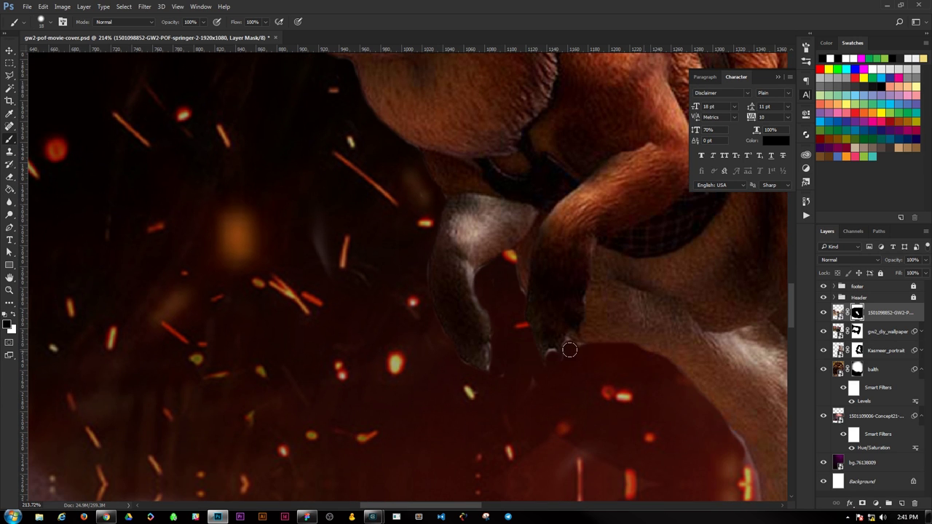
{"action": "scroll", "coordinate": [569, 350], "scroll_direction": "down", "scroll_amount": 5}
{"action": "scroll", "coordinate": [407, 194], "scroll_direction": "up", "scroll_amount": 4}
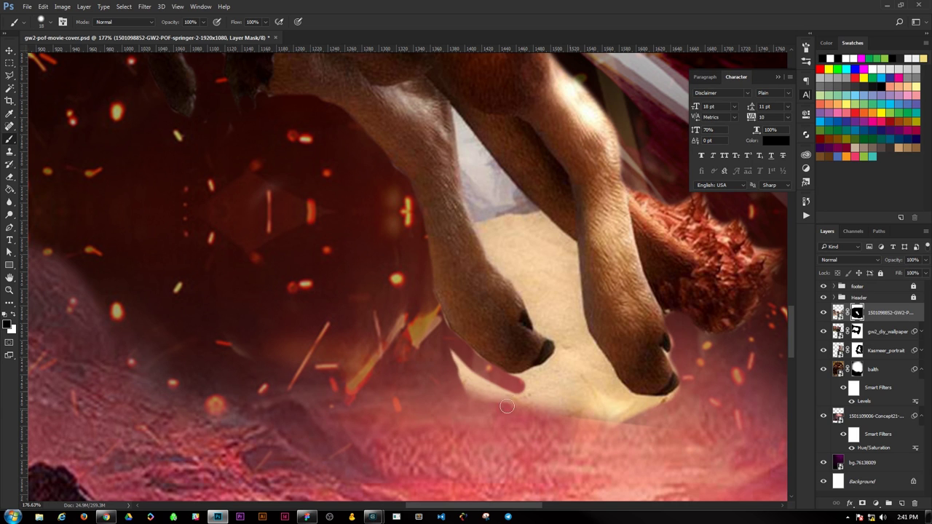
{"action": "left_click_drag", "start_coordinate": [506, 406], "coordinate": [562, 341]}
{"action": "scroll", "coordinate": [576, 374], "scroll_direction": "up", "scroll_amount": 1}
{"action": "left_click_drag", "start_coordinate": [510, 305], "coordinate": [548, 276]}
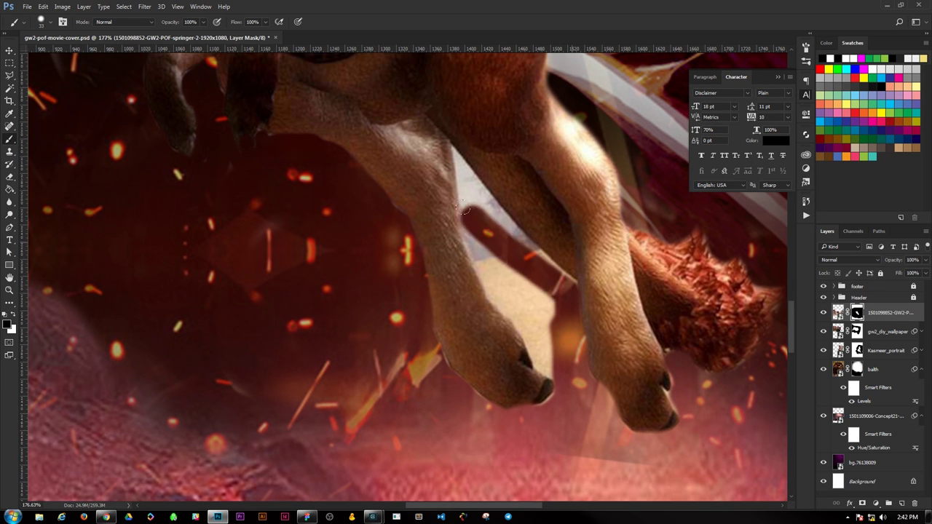
{"action": "scroll", "coordinate": [503, 292], "scroll_direction": "up", "scroll_amount": 2}
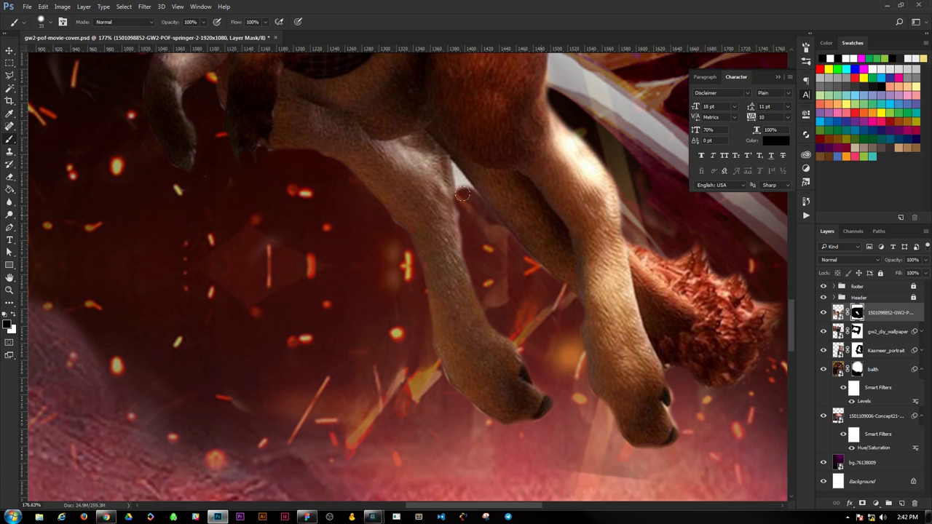
{"action": "scroll", "coordinate": [467, 220], "scroll_direction": "up", "scroll_amount": 2}
{"action": "scroll", "coordinate": [547, 315], "scroll_direction": "down", "scroll_amount": 10}
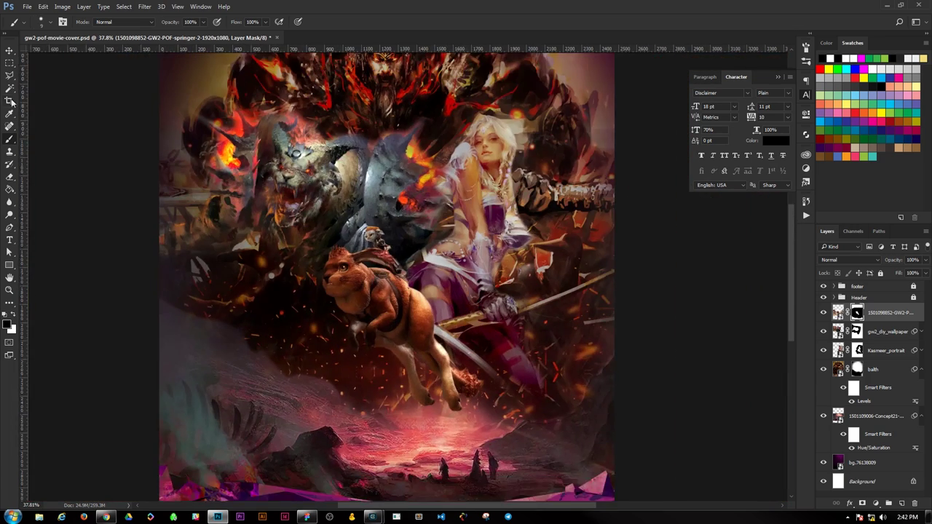
- Shrink the springer, move it left and down, and lower it two places in the layer stack
{"action": "key", "text": "ctrl+t"}
{"action": "key", "text": "Return"}
{"action": "left_click_drag", "start_coordinate": [460, 356], "coordinate": [360, 385]}
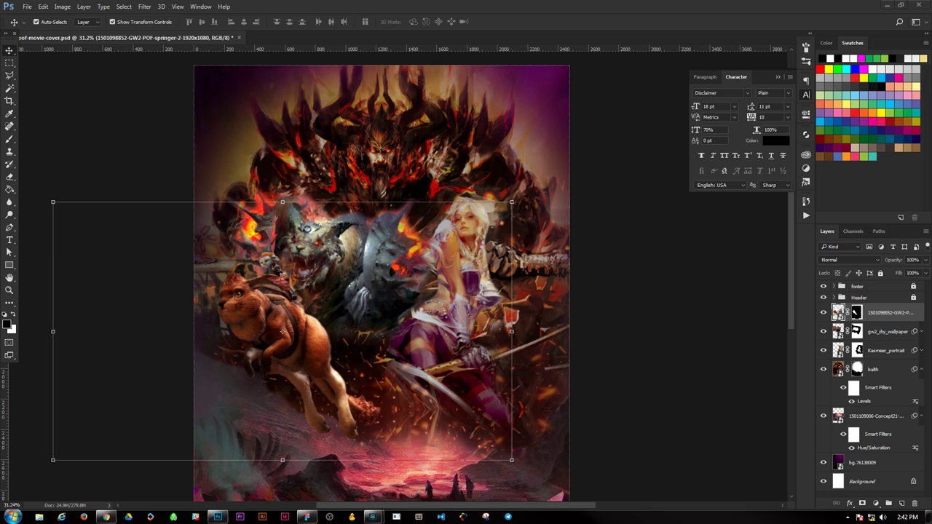
{"action": "left_click_drag", "start_coordinate": [511, 202], "coordinate": [447, 225]}
{"action": "key", "text": "Return"}
{"action": "scroll", "coordinate": [695, 293], "scroll_direction": "down", "scroll_amount": 3}
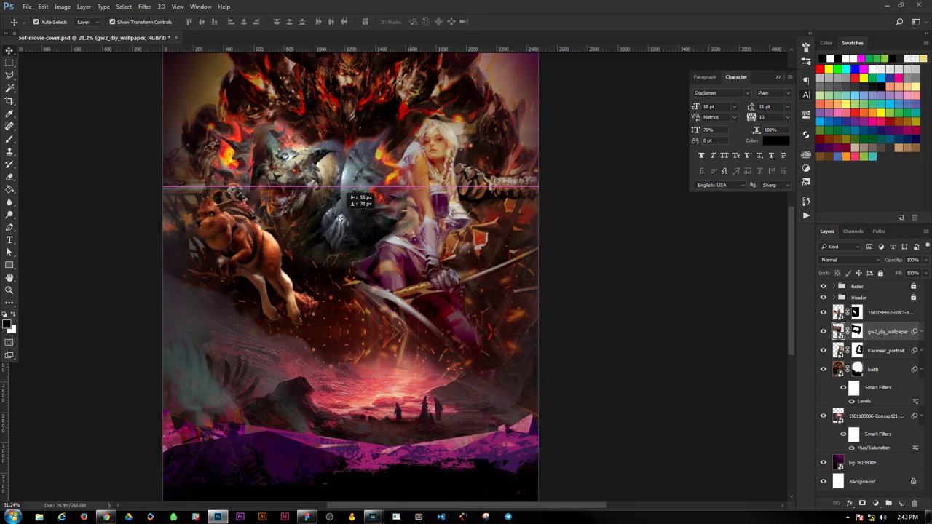
{"action": "key", "text": "ctrl+["}
{"action": "key", "text": "ctrl+["}
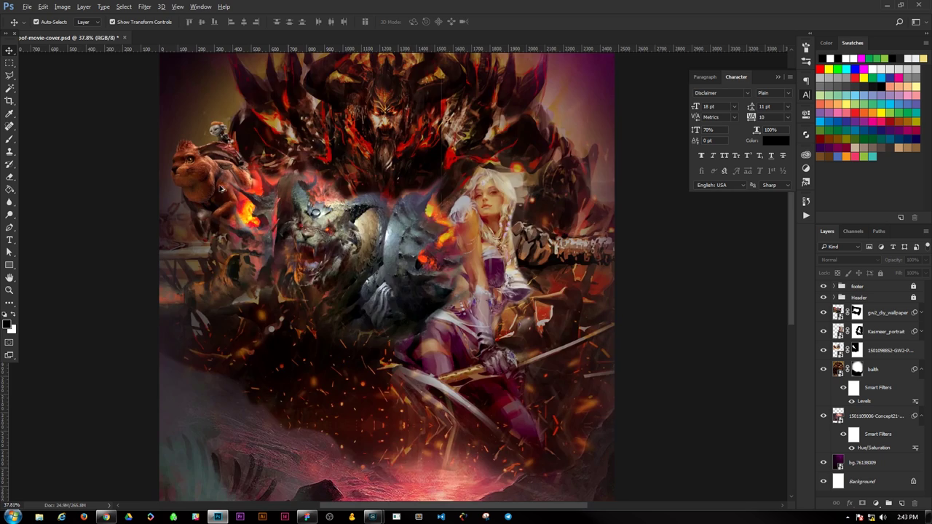
{"action": "scroll", "coordinate": [212, 190], "scroll_direction": "up", "scroll_amount": 5}
- Target the gw2_diy_wallpaper mask with the Brush, undo a stray edit, and fit the poster on screen
{"action": "left_click", "coordinate": [856, 313]}
{"action": "key", "text": "b"}
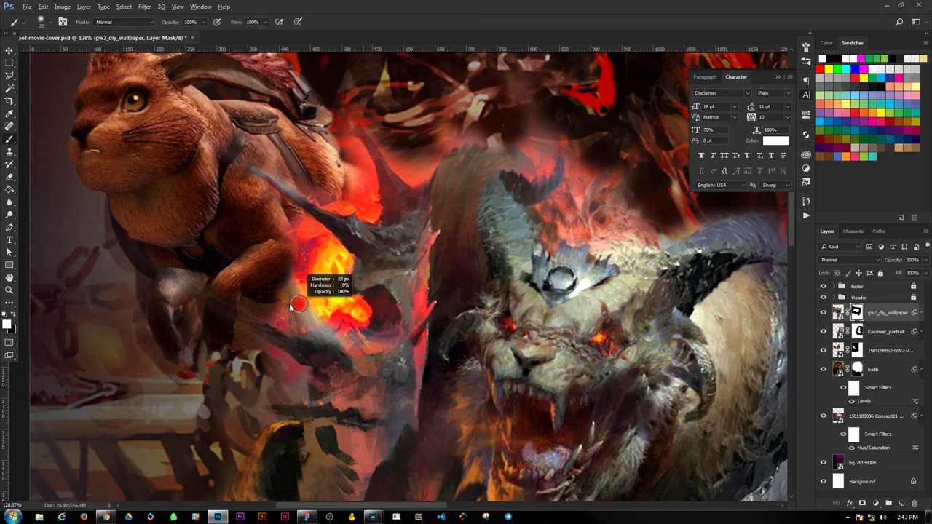
{"action": "key", "text": "ctrl+z"}
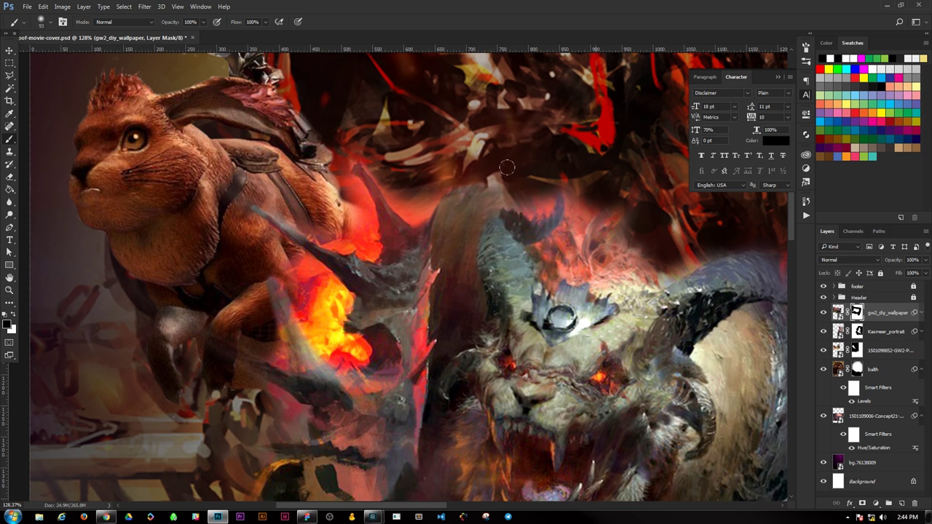
{"action": "scroll", "coordinate": [508, 168], "scroll_direction": "down", "scroll_amount": 2}
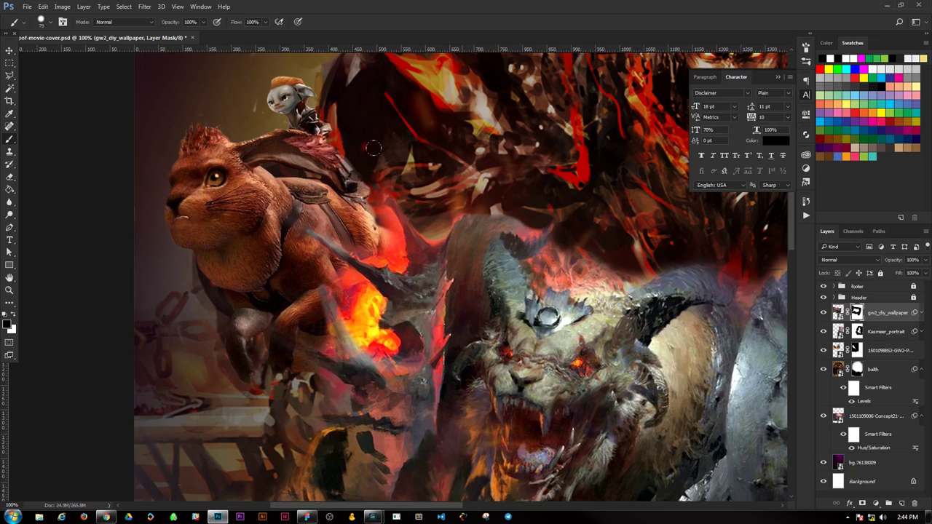
{"action": "key", "text": "ctrl+0"}
- Give the springer a slight hue shift with Hue/Saturation
{"action": "left_click", "coordinate": [62, 7]}
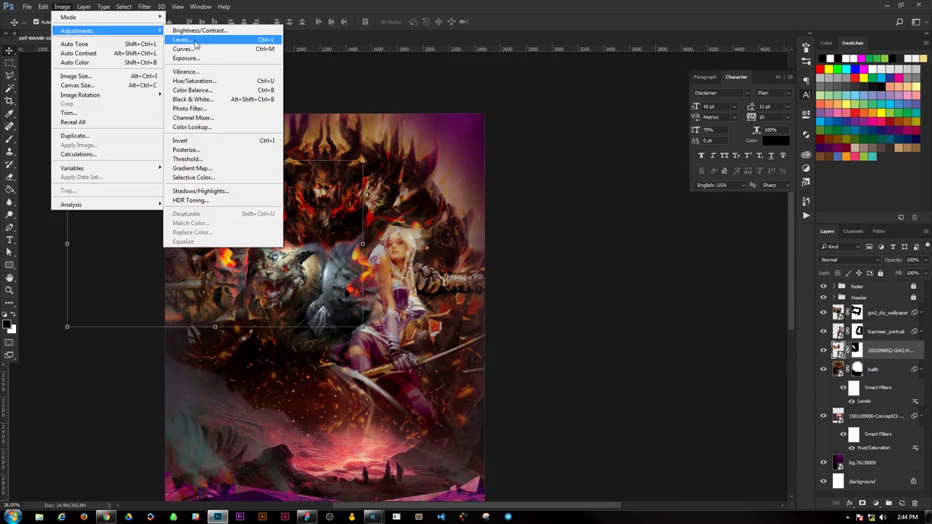
{"action": "left_click", "coordinate": [197, 86]}
{"action": "left_click_drag", "start_coordinate": [735, 260], "coordinate": [731, 260]}
{"action": "key", "text": "Return"}
{"action": "key", "text": "alt+bracketright"}
- Check Levels and Hue/Saturation on Kasmeer_portrait without changes, then nudge the portrait
{"action": "left_click", "coordinate": [62, 7]}
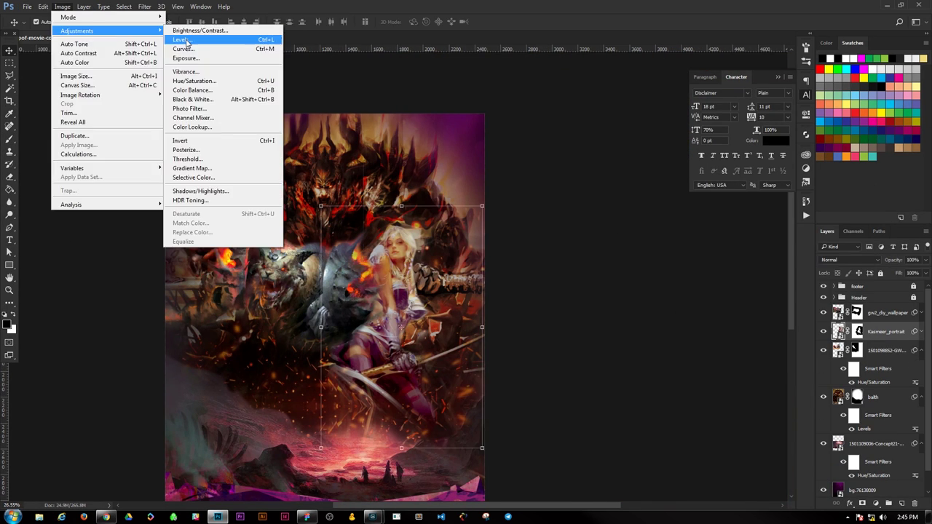
{"action": "left_click", "coordinate": [309, 44]}
{"action": "key", "text": "Return"}
{"action": "left_click", "coordinate": [62, 6]}
{"action": "left_click", "coordinate": [196, 85]}
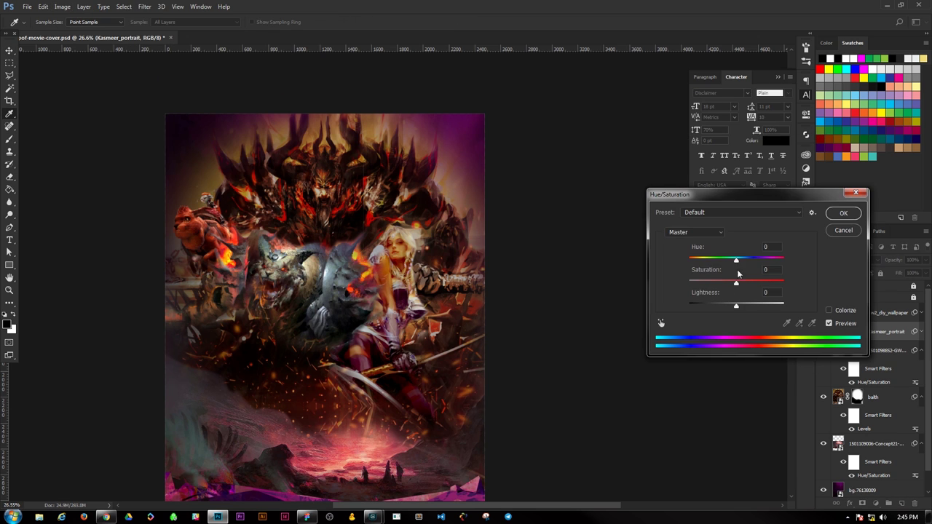
{"action": "key", "text": "Return"}
{"action": "key", "text": "ctrl+t"}
{"action": "left_click_drag", "start_coordinate": [404, 279], "coordinate": [532, 283]}
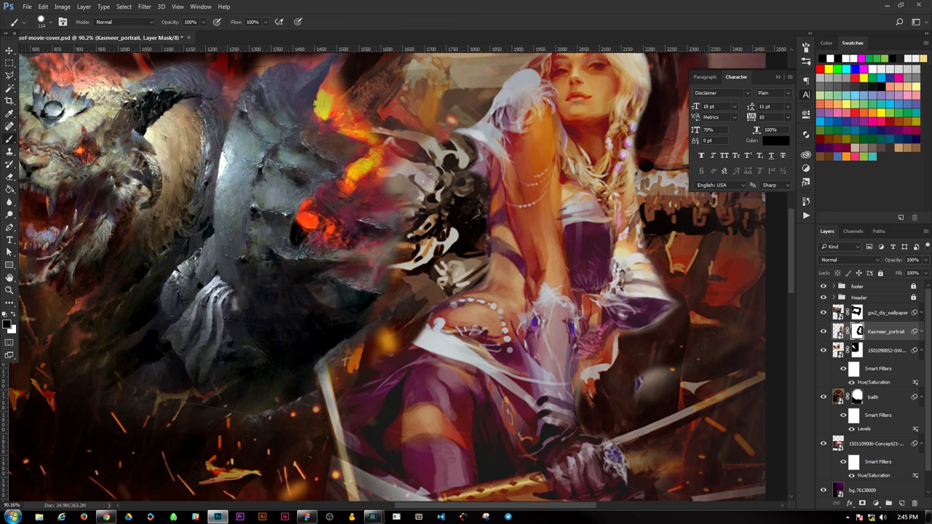
- Paint black on the gw2_diy_wallpaper mask to hide the grey smoke over Kasmeer
{"action": "scroll", "coordinate": [270, 312], "scroll_direction": "down", "scroll_amount": 3}
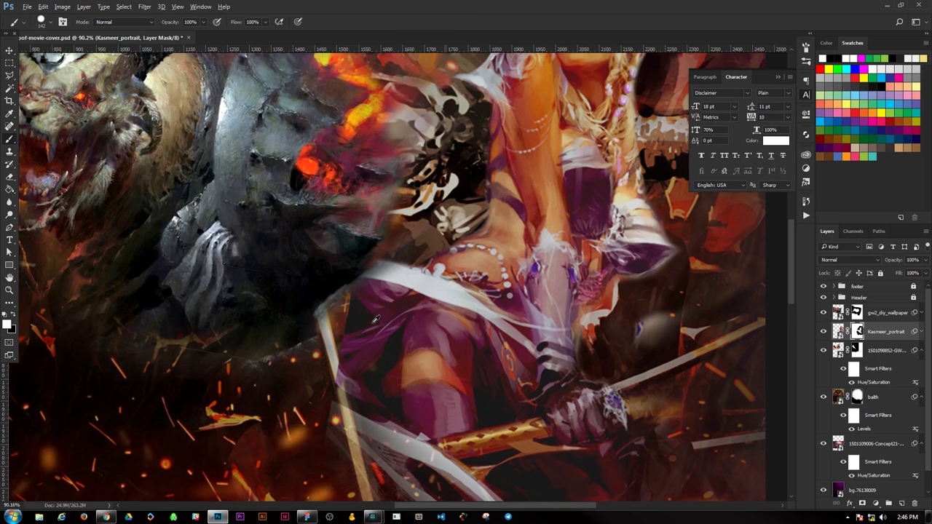
{"action": "left_click_drag", "start_coordinate": [333, 270], "coordinate": [359, 235]}
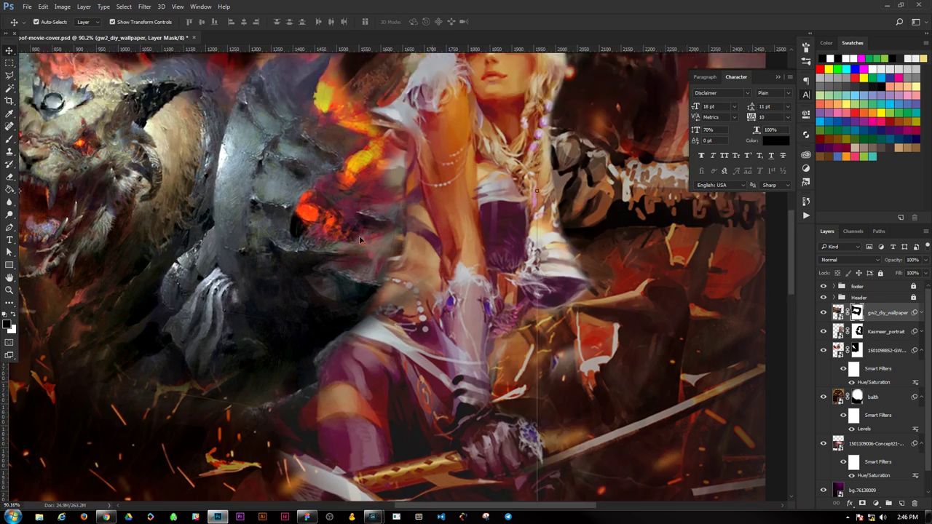
{"action": "key", "text": "x"}
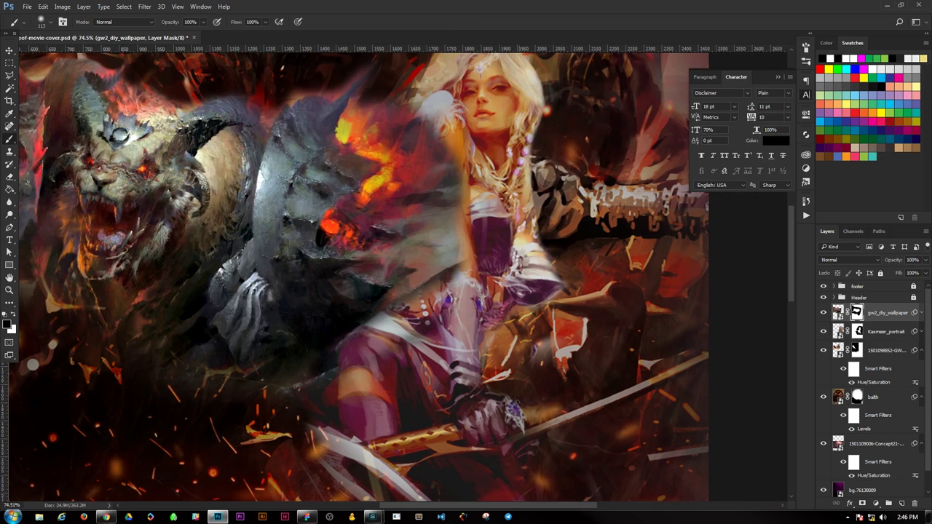
{"action": "scroll", "coordinate": [391, 346], "scroll_direction": "up", "scroll_amount": 3}
{"action": "mouse_move", "coordinate": [465, 269]}
{"action": "left_mouse_down"}
{"action": "mouse_move", "coordinate": [291, 233]}
{"action": "mouse_move", "coordinate": [393, 241]}
{"action": "mouse_move", "coordinate": [320, 292]}
{"action": "mouse_move", "coordinate": [327, 197]}
{"action": "left_mouse_up"}
{"action": "scroll", "coordinate": [398, 274], "scroll_direction": "up", "scroll_amount": 3}
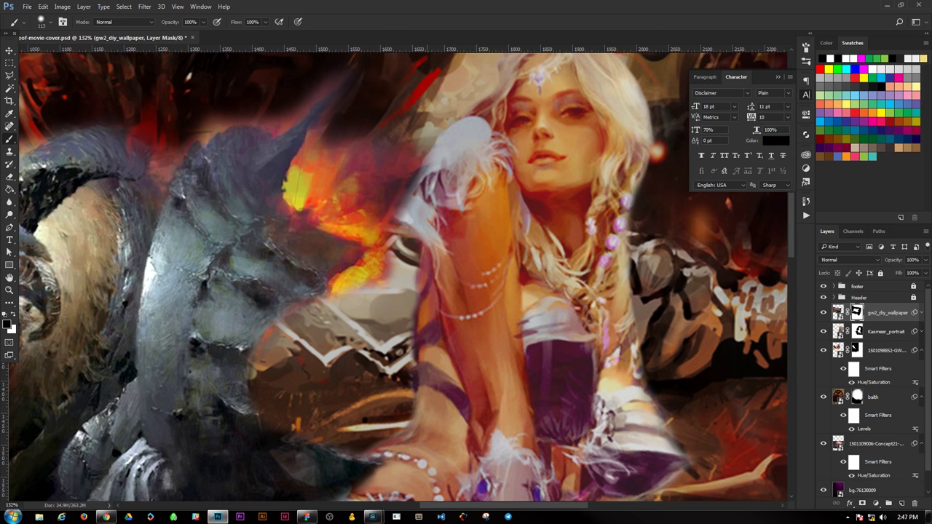
{"action": "scroll", "coordinate": [328, 218], "scroll_direction": "down", "scroll_amount": 3}
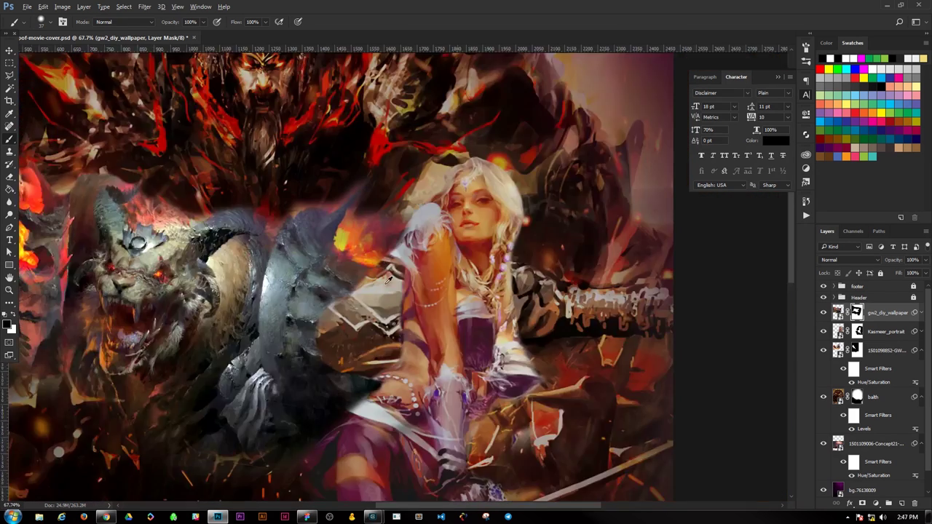
{"action": "scroll", "coordinate": [327, 218], "scroll_direction": "up", "scroll_amount": 3}
{"action": "left_click_drag", "start_coordinate": [401, 182], "coordinate": [309, 188]}
{"action": "scroll", "coordinate": [350, 306], "scroll_direction": "down", "scroll_amount": 5}
{"action": "right_click", "coordinate": [351, 305], "text": "alt"}
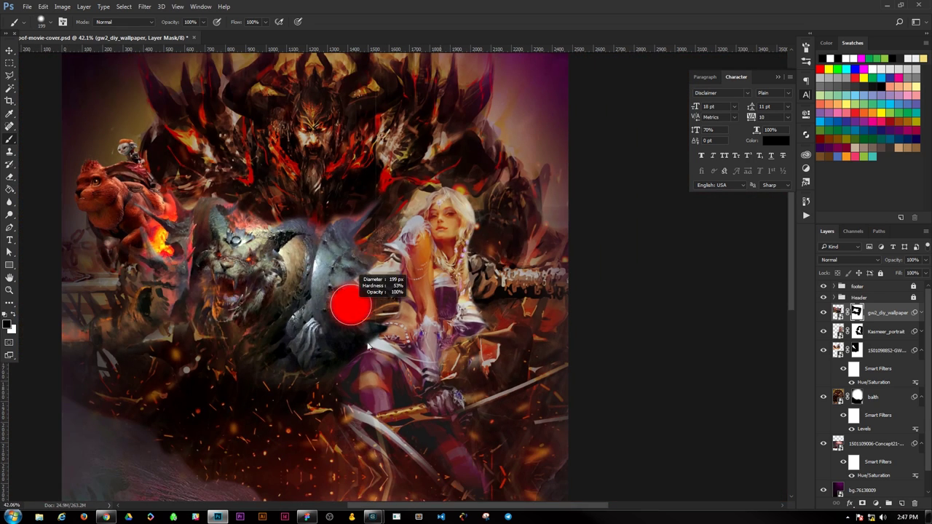
- Nudge the Kasmeer portrait slightly lower and apply a Sharpen filter to it
{"action": "key", "text": "v"}
{"action": "left_click_drag", "start_coordinate": [408, 276], "coordinate": [408, 284]}
{"action": "left_click", "coordinate": [144, 6]}
{"action": "left_click", "coordinate": [295, 179]}
{"action": "left_click", "coordinate": [145, 7]}
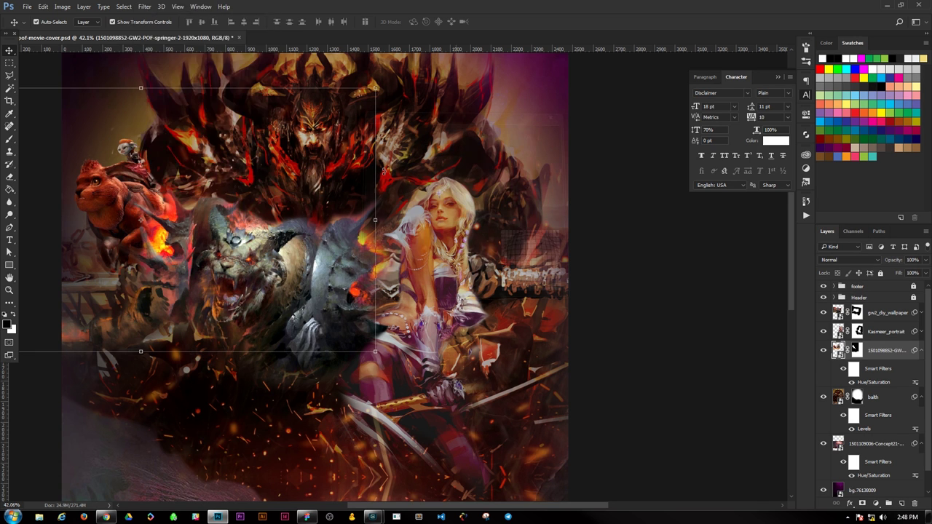
- Apply Oil Paint with cleanliness 0, then try Dry Brush and a softer Crosshatch in Filter Gallery
{"action": "left_click", "coordinate": [297, 214]}
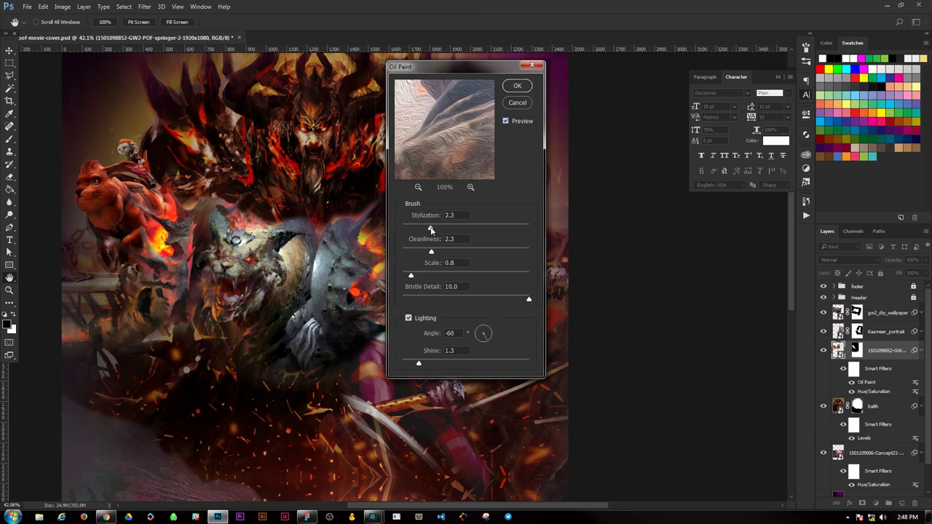
{"action": "left_click_drag", "start_coordinate": [431, 252], "coordinate": [401, 252]}
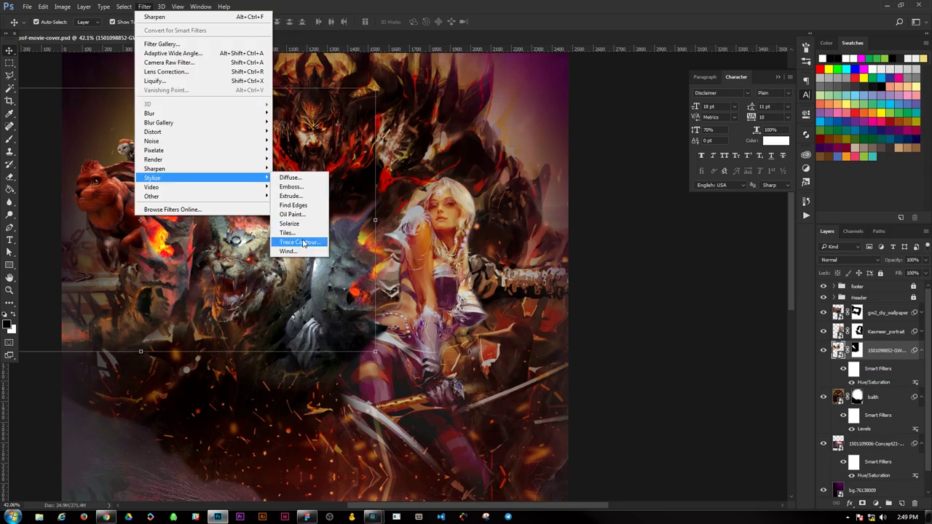
{"action": "left_click", "coordinate": [172, 46]}
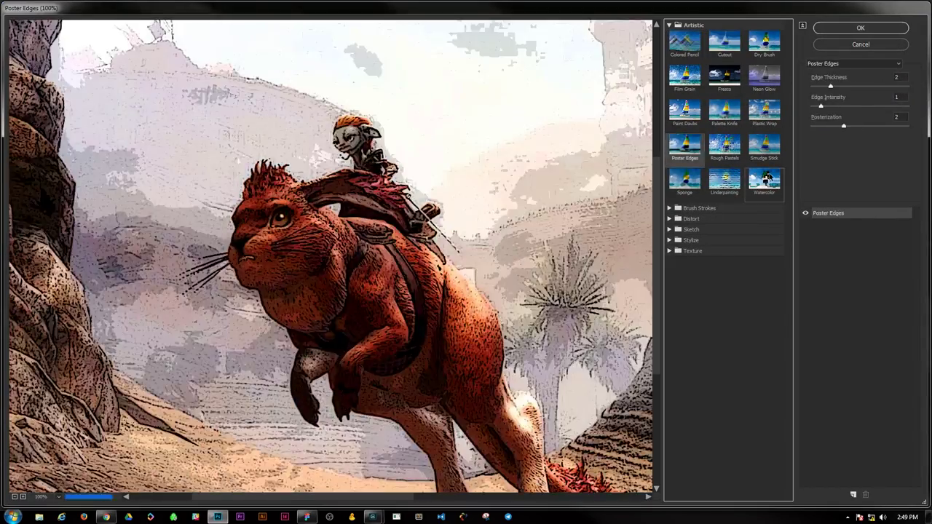
{"action": "left_click", "coordinate": [764, 41]}
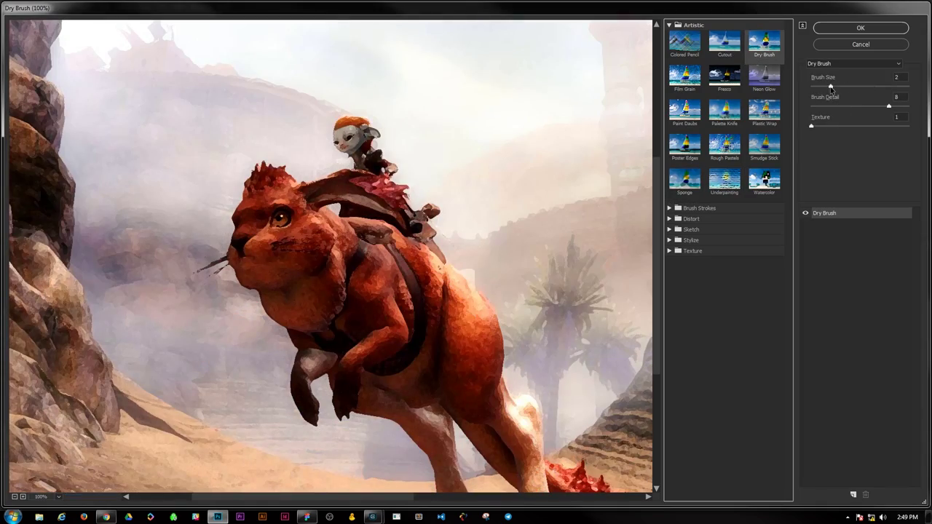
{"action": "left_click", "coordinate": [692, 207]}
{"action": "left_click", "coordinate": [764, 224]}
{"action": "mouse_move", "coordinate": [823, 86]}
{"action": "left_mouse_down"}
{"action": "mouse_move", "coordinate": [811, 86]}
{"action": "mouse_move", "coordinate": [811, 106]}
{"action": "mouse_move", "coordinate": [859, 126]}
{"action": "left_mouse_up"}
{"action": "left_click_drag", "start_coordinate": [811, 105], "coordinate": [816, 106]}
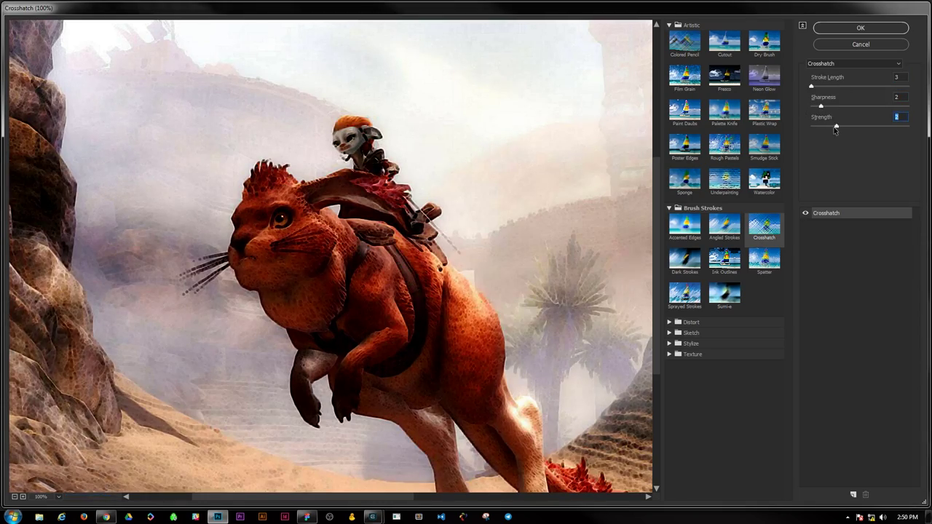
- Try Accented Edges, then settle on Ink Outlines for the springer artwork
{"action": "left_click", "coordinate": [854, 63]}
{"action": "left_click", "coordinate": [844, 304]}
{"action": "left_click", "coordinate": [684, 224]}
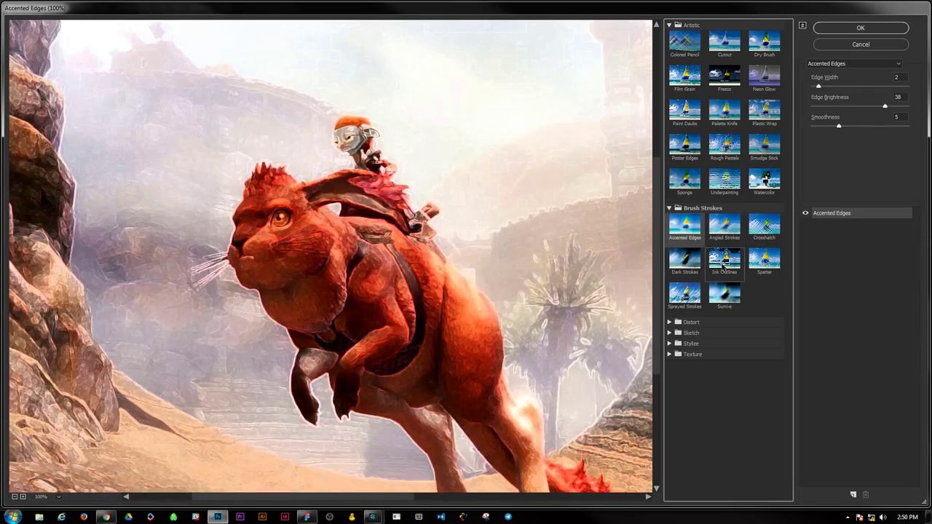
{"action": "left_click", "coordinate": [723, 262]}
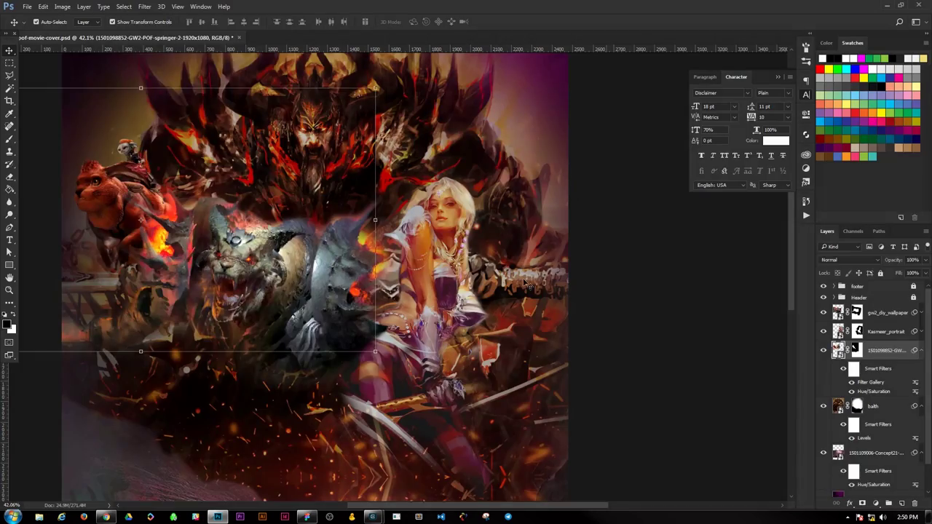
- Add two Filter Gallery effects to the other springer copy and save the poster
{"action": "left_click", "coordinate": [885, 313]}
{"action": "left_click", "coordinate": [145, 6]}
{"action": "left_click", "coordinate": [156, 42]}
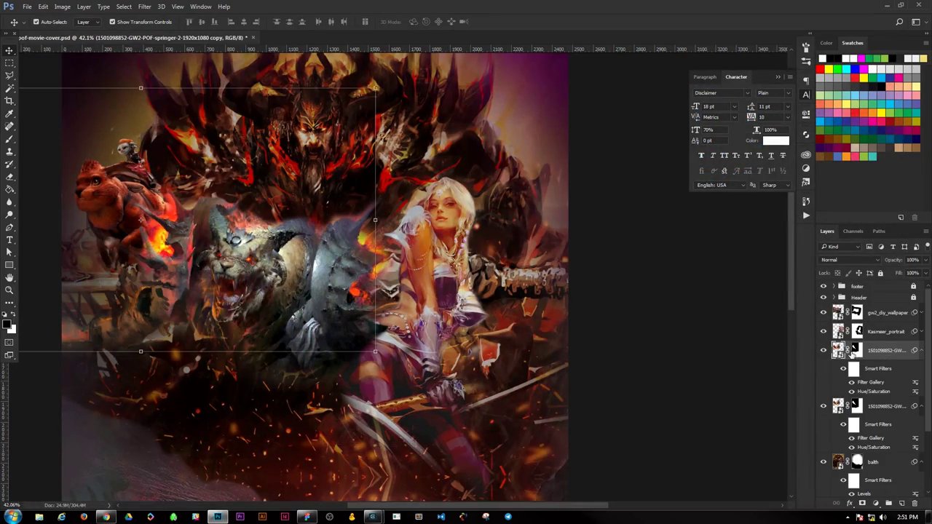
{"action": "left_click", "coordinate": [144, 6]}
{"action": "left_click", "coordinate": [157, 42]}
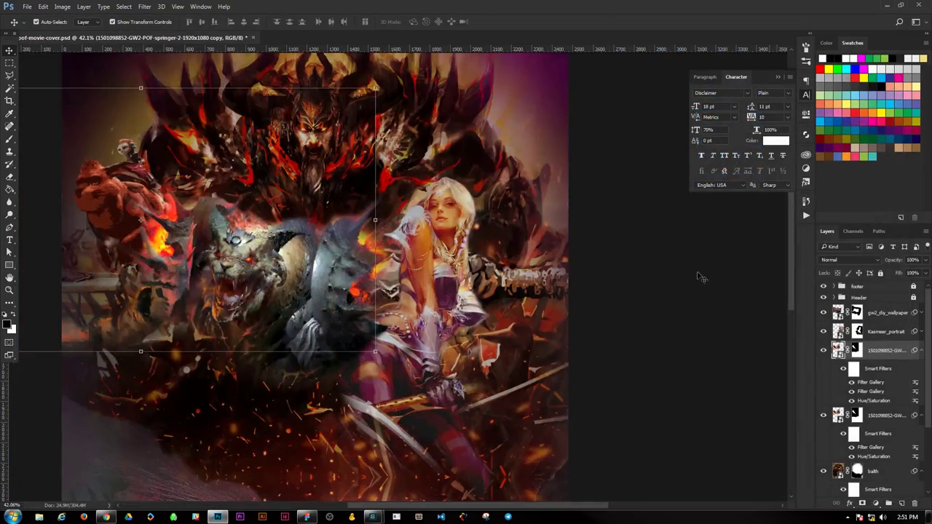
{"action": "key", "text": "ctrl+s"}
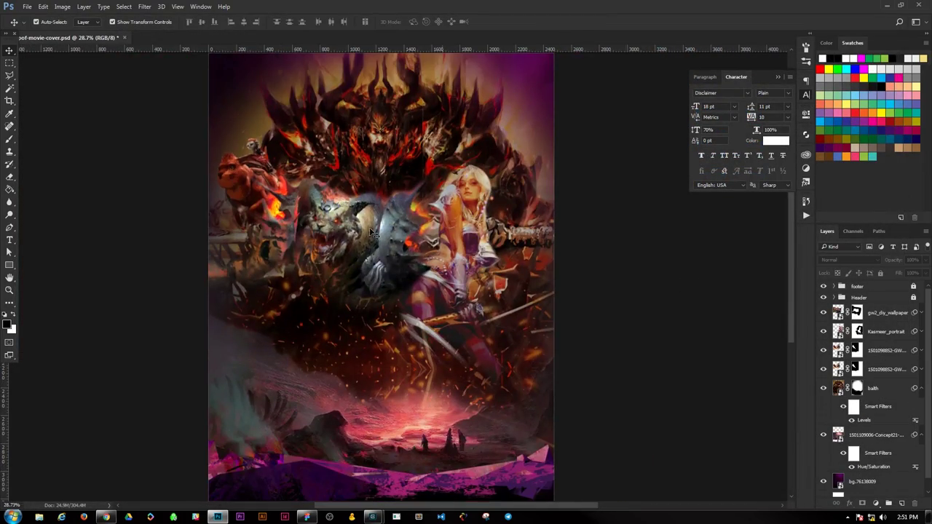
- Set the smoke layer to Screen blend mode and move it up over the lineup
{"action": "scroll", "coordinate": [409, 289], "scroll_direction": "up", "scroll_amount": 1}
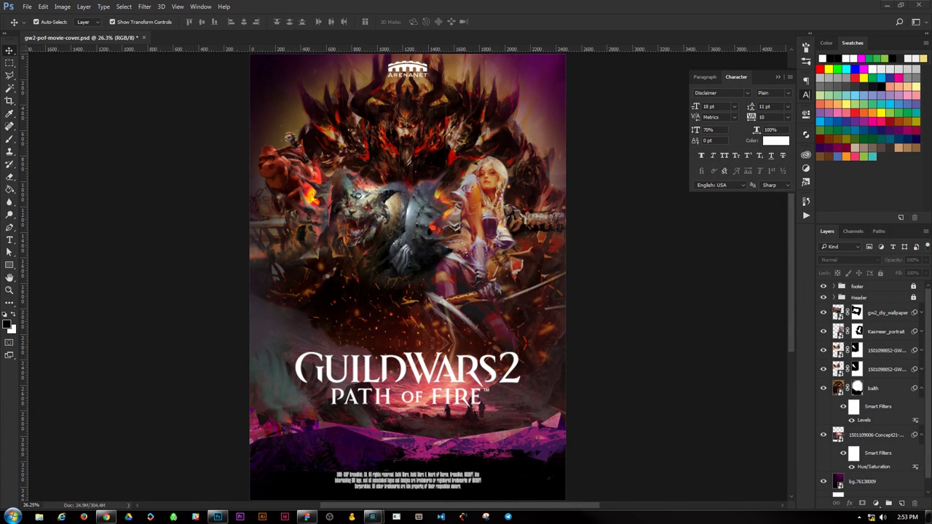
{"action": "left_click", "coordinate": [850, 260]}
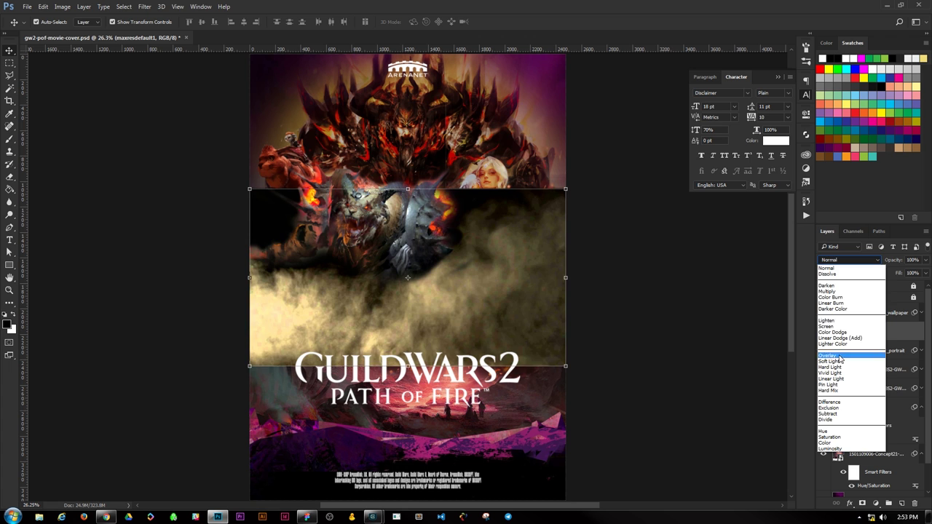
{"action": "left_click", "coordinate": [852, 353]}
{"action": "left_click_drag", "start_coordinate": [366, 330], "coordinate": [366, 243]}
- Desaturate and darken the smoke with Hue/Saturation, then select the Kasmeer_portrait layer
{"action": "left_click", "coordinate": [62, 6]}
{"action": "left_click", "coordinate": [240, 80]}
{"action": "left_click_drag", "start_coordinate": [736, 283], "coordinate": [689, 282]}
{"action": "mouse_move", "coordinate": [736, 306]}
{"action": "left_mouse_down"}
{"action": "mouse_move", "coordinate": [692, 306]}
{"action": "mouse_move", "coordinate": [734, 283]}
{"action": "mouse_move", "coordinate": [691, 260]}
{"action": "left_mouse_up"}
{"action": "left_click_drag", "start_coordinate": [692, 306], "coordinate": [727, 306]}
{"action": "key", "text": "Return"}
{"action": "key", "text": "v"}
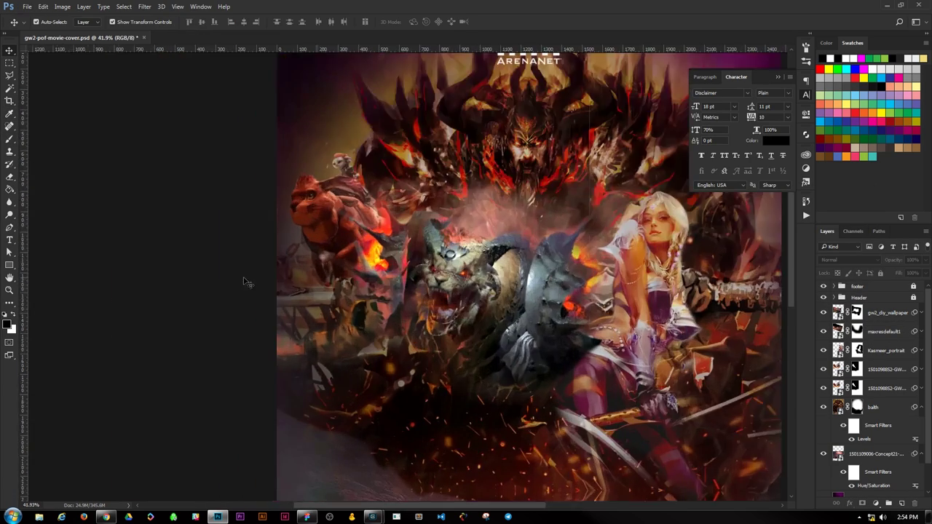
{"action": "scroll", "coordinate": [246, 282], "scroll_direction": "down", "scroll_amount": 3}
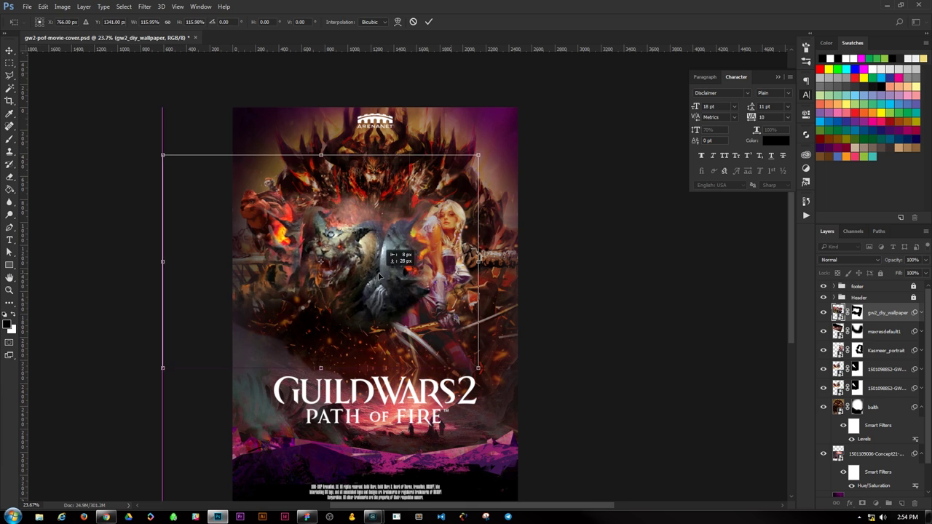
{"action": "left_click", "coordinate": [447, 247]}
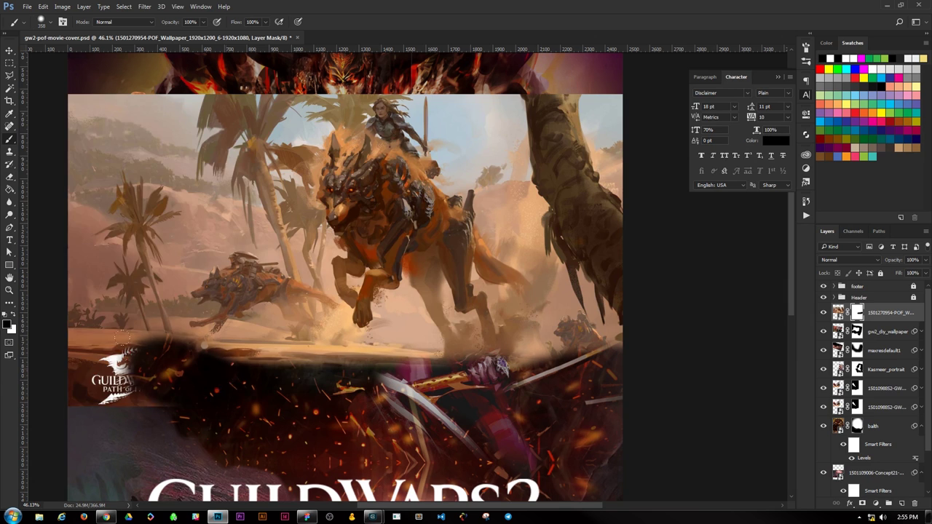
- Mask away the wolf-rider background and move the wolf rider up and to the right
{"action": "left_click_drag", "start_coordinate": [121, 339], "coordinate": [256, 197]}
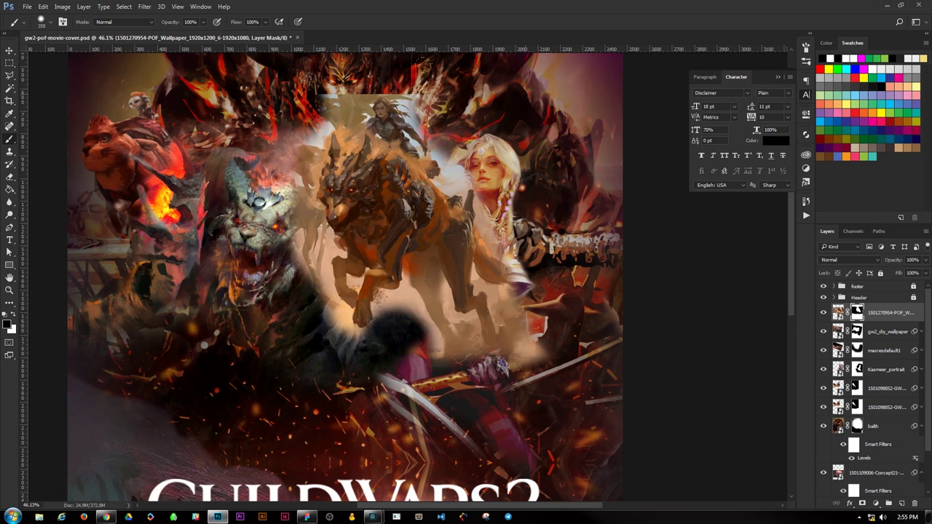
{"action": "scroll", "coordinate": [331, 351], "scroll_direction": "up", "scroll_amount": 1}
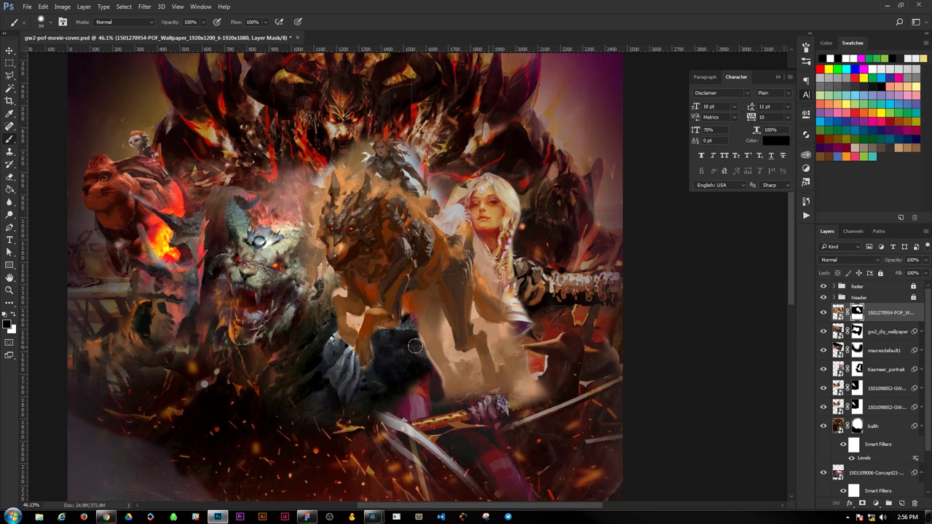
{"action": "scroll", "coordinate": [399, 131], "scroll_direction": "up", "scroll_amount": 5}
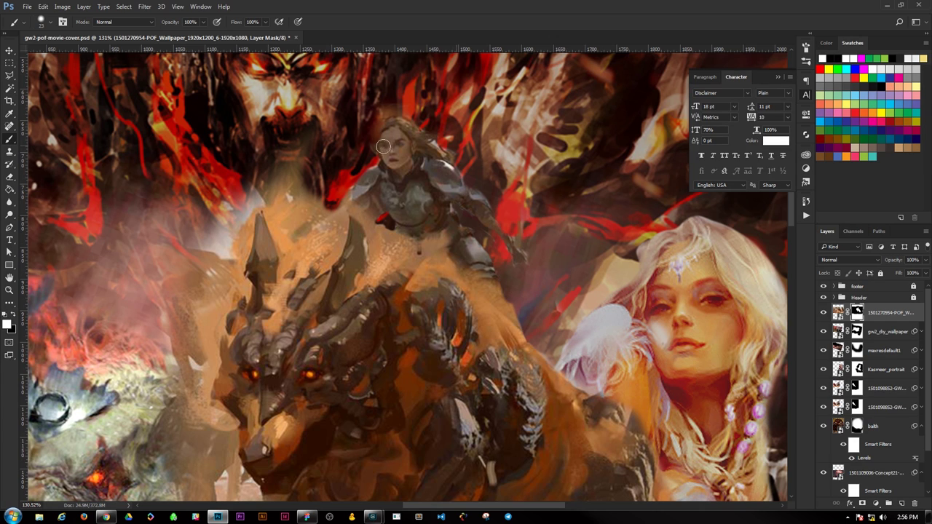
{"action": "scroll", "coordinate": [330, 188], "scroll_direction": "down", "scroll_amount": 2}
{"action": "scroll", "coordinate": [352, 206], "scroll_direction": "down", "scroll_amount": 1}
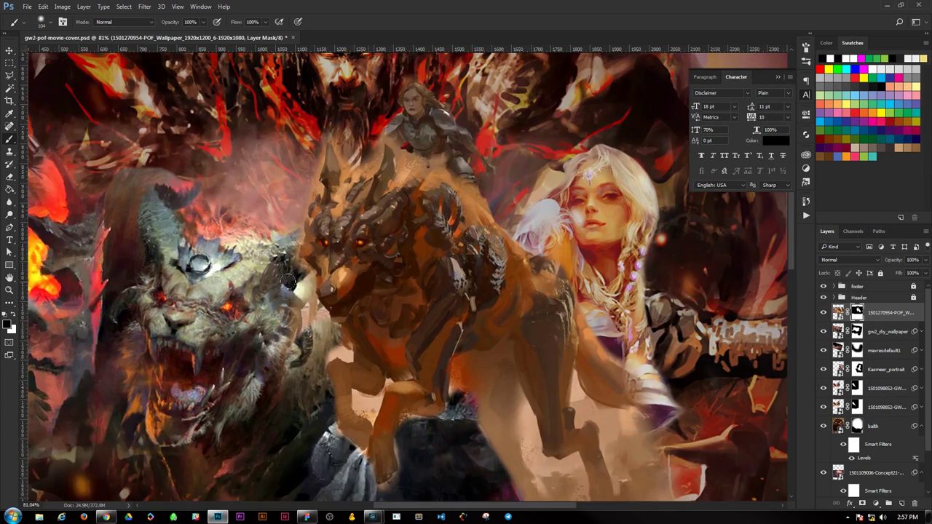
{"action": "scroll", "coordinate": [351, 206], "scroll_direction": "down", "scroll_amount": 2}
{"action": "key", "text": "ctrl+t"}
{"action": "left_click_drag", "start_coordinate": [331, 276], "coordinate": [447, 254]}
{"action": "key", "text": "Return"}
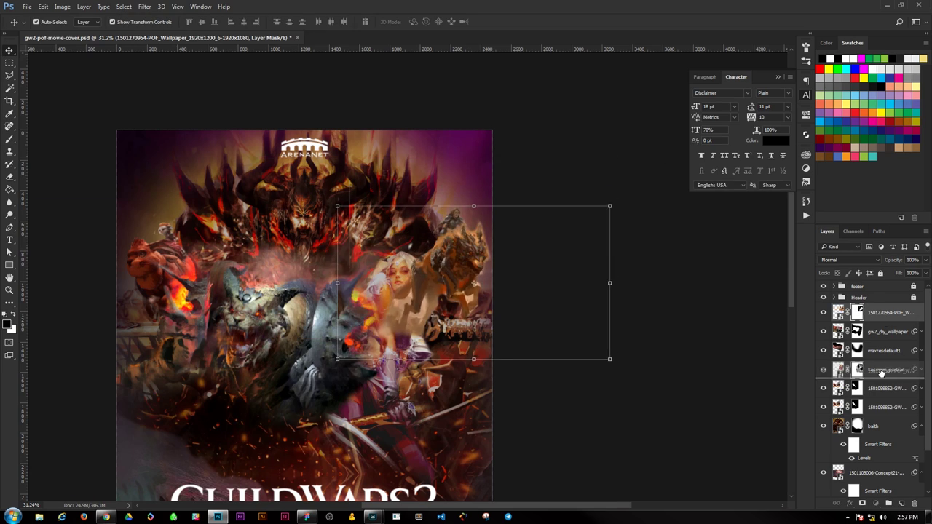
- Shift the wolf rider's colours slightly with Hue/Saturation
{"action": "left_click", "coordinate": [62, 7]}
{"action": "left_click", "coordinate": [218, 93]}
{"action": "left_click_drag", "start_coordinate": [736, 259], "coordinate": [731, 263]}
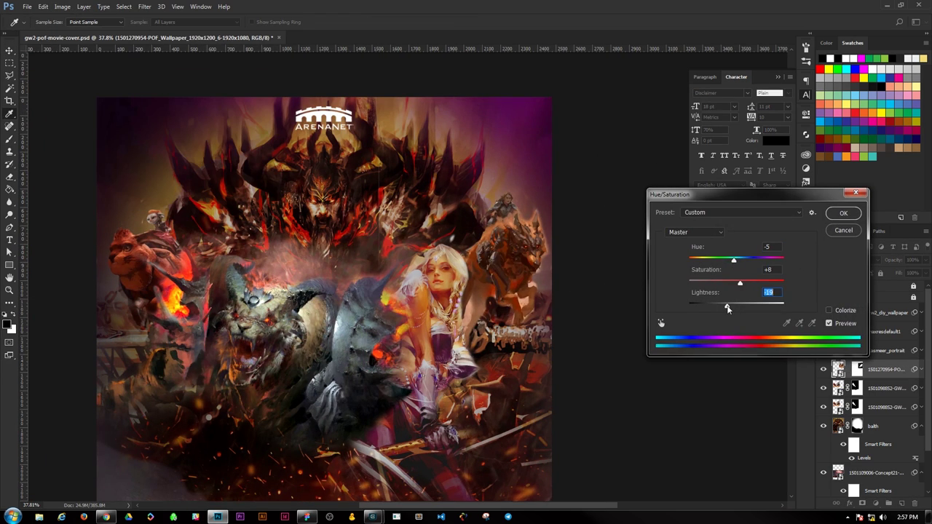
{"action": "left_click", "coordinate": [842, 213]}
{"action": "key", "text": "v"}
{"action": "scroll", "coordinate": [452, 348], "scroll_direction": "up", "scroll_amount": 1}
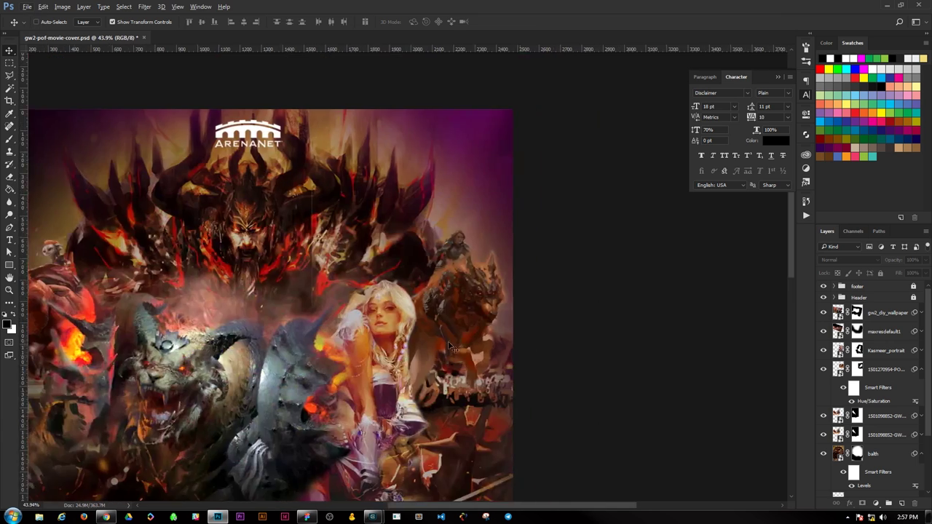
{"action": "scroll", "coordinate": [448, 344], "scroll_direction": "down", "scroll_amount": 1}
- Duplicate the smoke layer, move the copy lower in the stack, and target the wallpaper mask
{"action": "key", "text": "ctrl+j"}
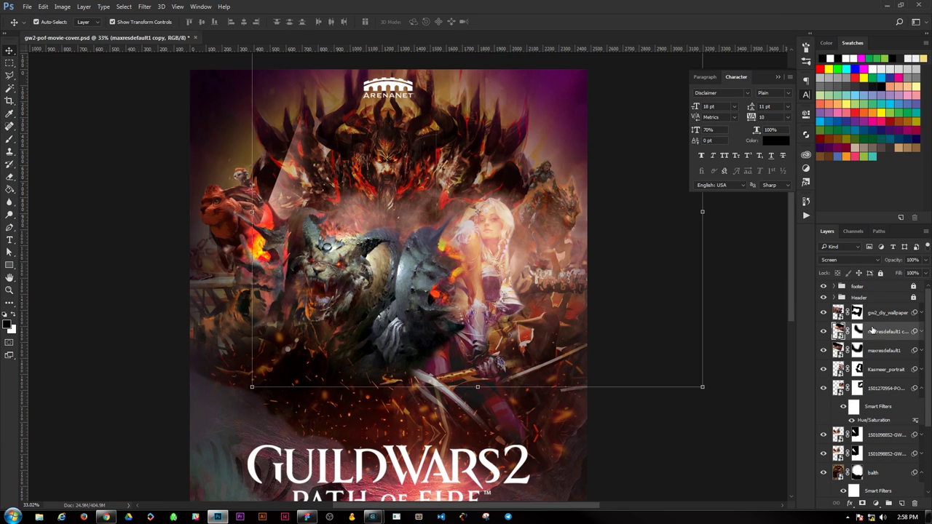
{"action": "left_click_drag", "start_coordinate": [872, 330], "coordinate": [872, 388]}
{"action": "key", "text": "b"}
{"action": "scroll", "coordinate": [280, 271], "scroll_direction": "down", "scroll_amount": 1}
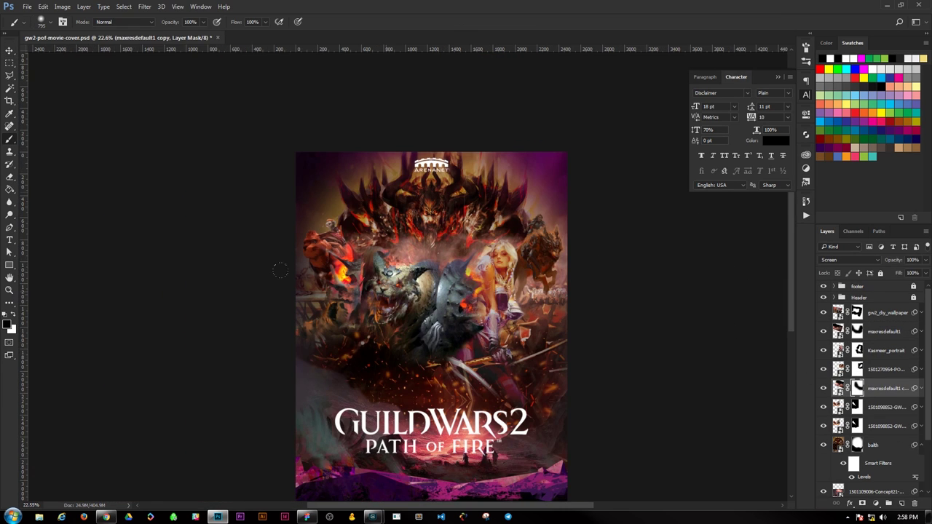
{"action": "scroll", "coordinate": [444, 350], "scroll_direction": "up", "scroll_amount": 1}
{"action": "scroll", "coordinate": [445, 350], "scroll_direction": "up", "scroll_amount": 1}
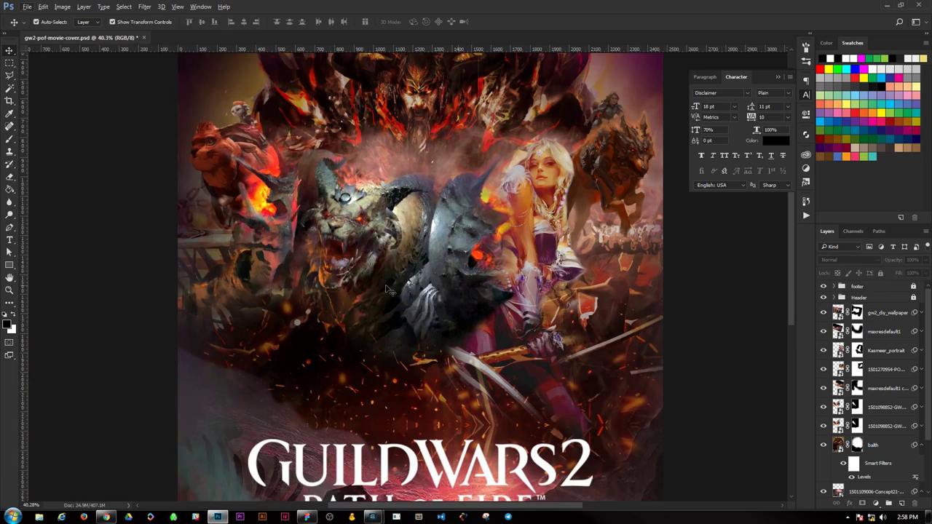
{"action": "left_click", "coordinate": [444, 350], "text": "ctrl"}
{"action": "scroll", "coordinate": [445, 350], "scroll_direction": "down", "scroll_amount": 2}
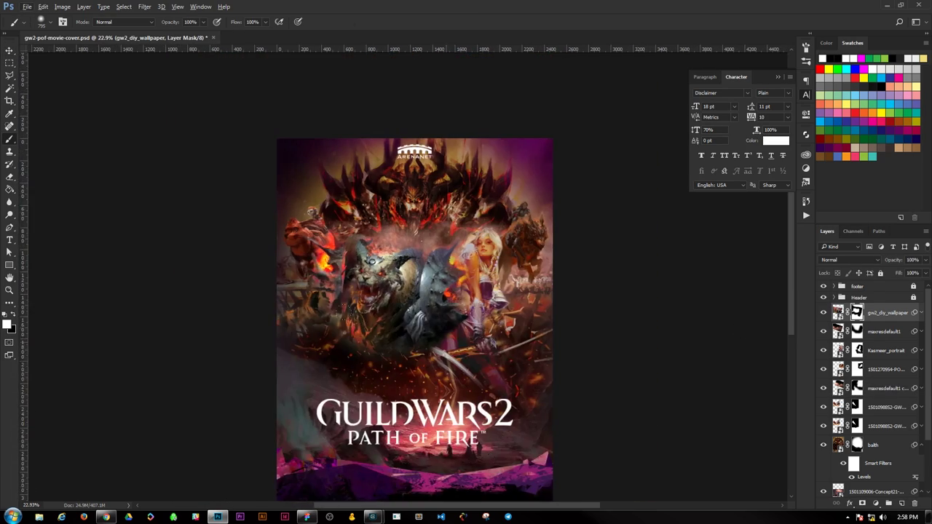
{"action": "scroll", "coordinate": [445, 350], "scroll_direction": "up", "scroll_amount": 2}
- Select the maxresdefault1 smoke layer and zoom out to show the whole poster
{"action": "key", "text": "v"}
{"action": "left_click", "coordinate": [881, 331]}
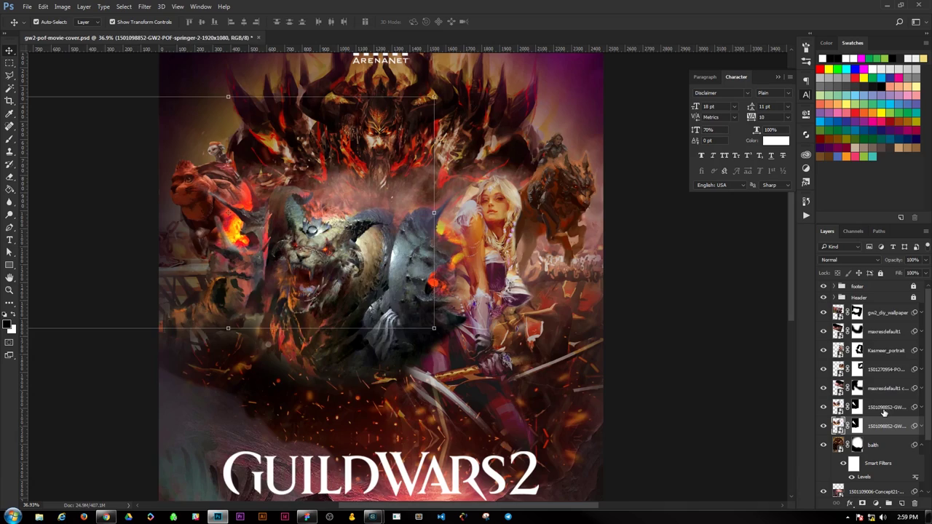
{"action": "key", "text": "ctrl+minus"}
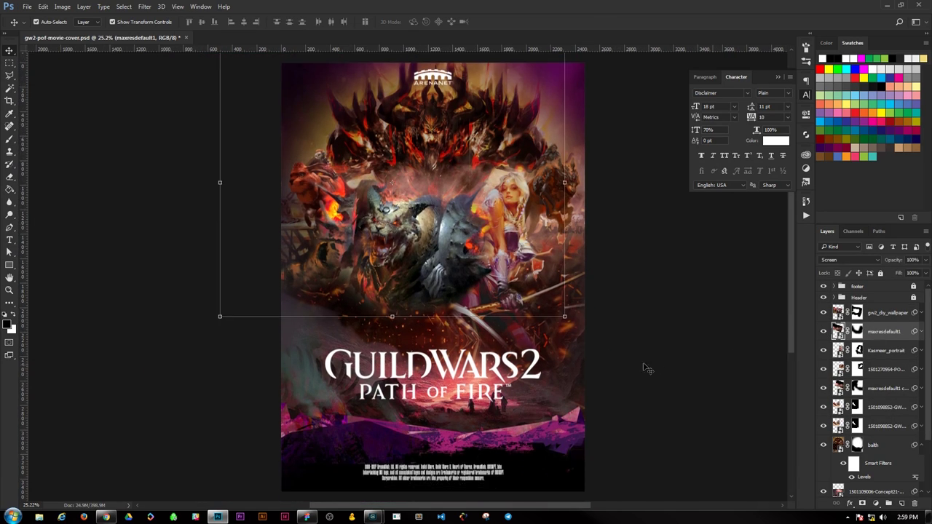
{"action": "scroll", "coordinate": [645, 368], "scroll_direction": "up", "scroll_amount": 2}
{"action": "scroll", "coordinate": [645, 369], "scroll_direction": "down", "scroll_amount": 1}
- Switch to the next layer down, nudge it slightly lower, and scroll to review the footer
{"action": "key", "text": "alt+bracketleft"}
{"action": "scroll", "coordinate": [655, 303], "scroll_direction": "down", "scroll_amount": 1}
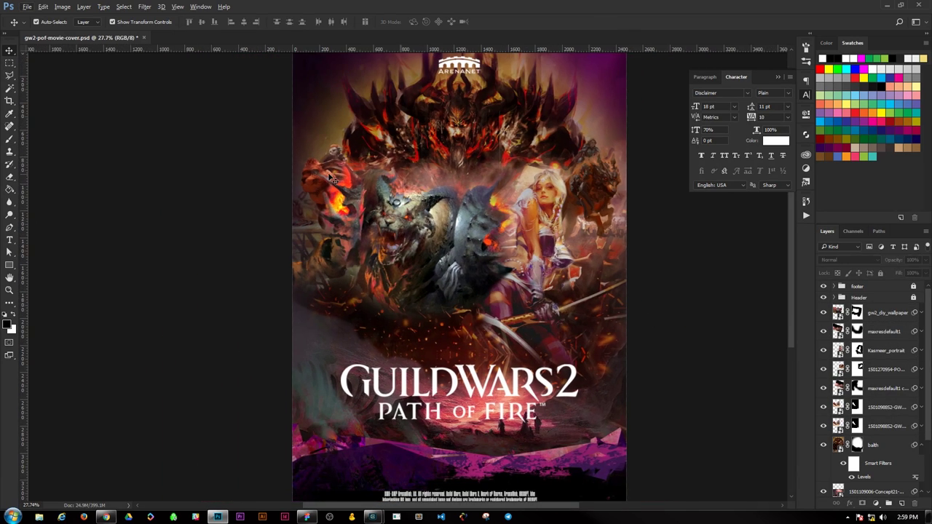
{"action": "left_click_drag", "start_coordinate": [689, 339], "coordinate": [692, 376]}
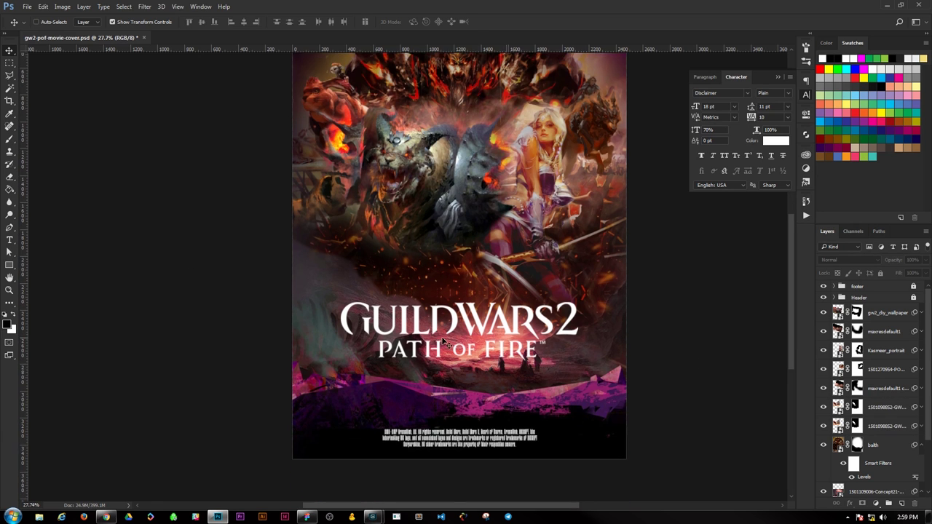
{"action": "scroll", "coordinate": [694, 382], "scroll_direction": "up", "scroll_amount": 1}
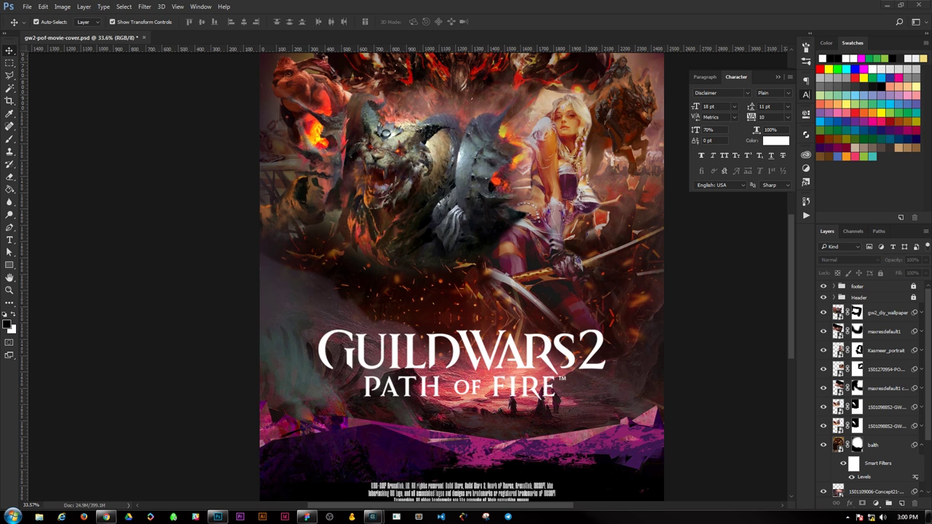
{"action": "scroll", "coordinate": [699, 385], "scroll_direction": "down", "scroll_amount": 3}
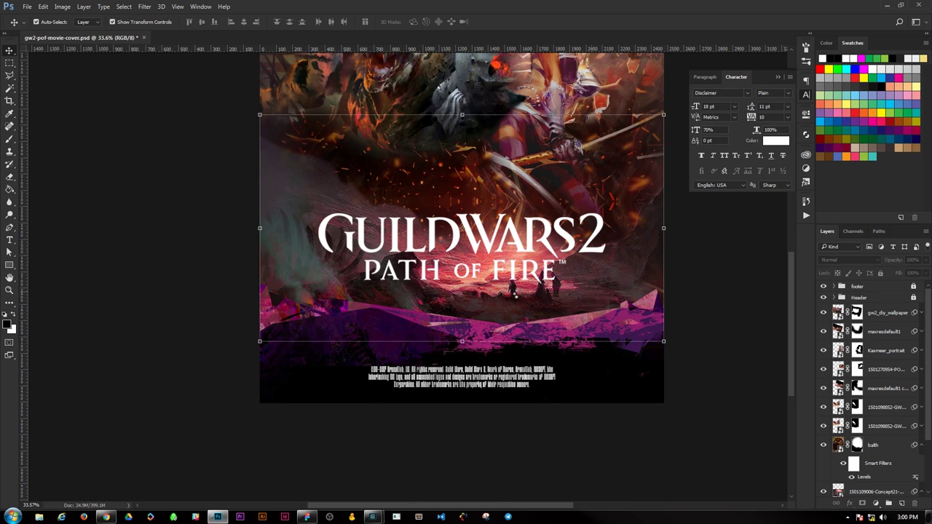
- Paste the elite specialization artwork group, add a mask to zCubxop and set it to Screen
{"action": "key", "text": "ctrl+v"}
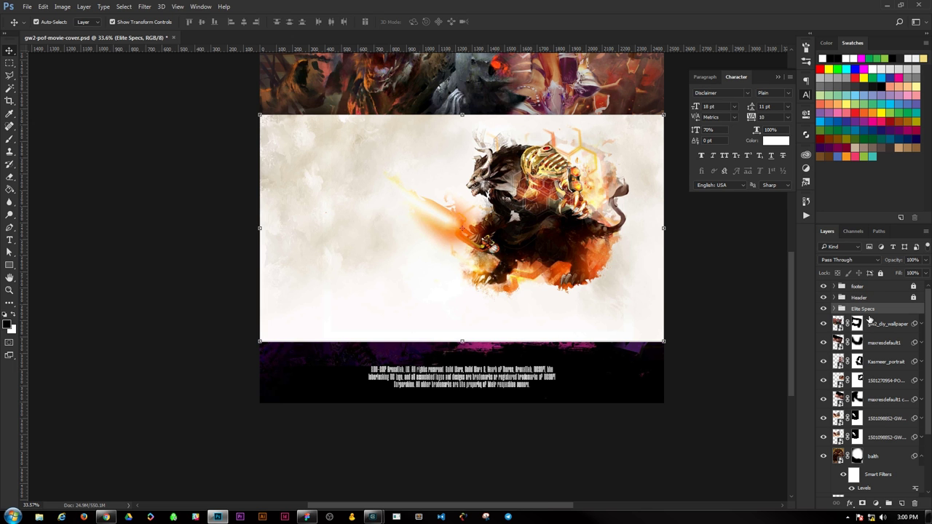
{"action": "key", "text": "ctrl+0"}
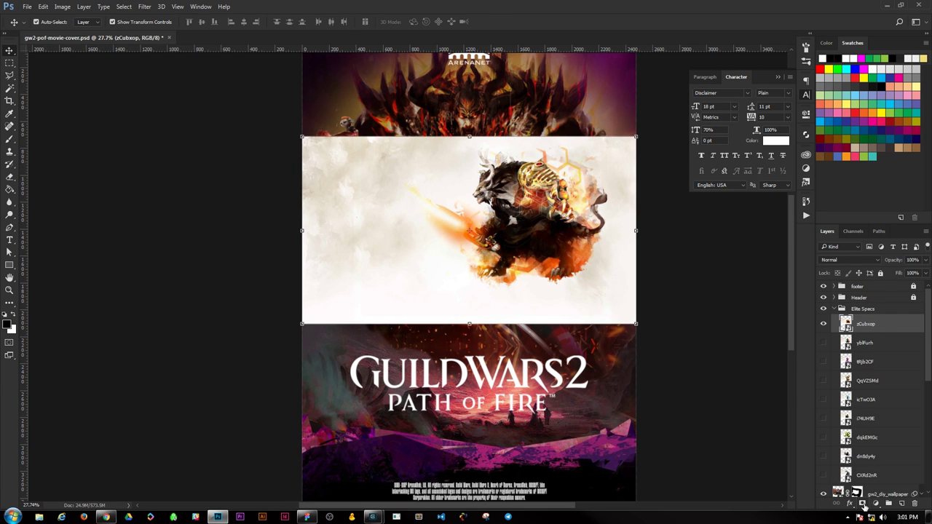
{"action": "left_click", "coordinate": [862, 504]}
{"action": "key", "text": "shift+alt+s"}
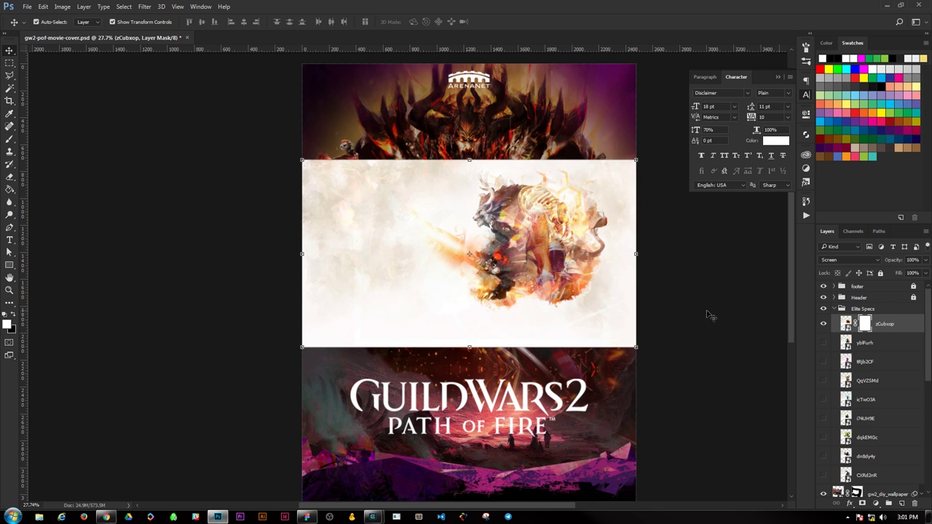
{"action": "key", "text": "shift+alt+n"}
{"action": "key", "text": "b"}
- Paint out the white zCubxop panel on its mask, keeping the demon head visible
{"action": "mouse_move", "coordinate": [313, 167]}
{"action": "left_mouse_down"}
{"action": "mouse_move", "coordinate": [626, 342]}
{"action": "mouse_move", "coordinate": [619, 174]}
{"action": "mouse_move", "coordinate": [502, 313]}
{"action": "left_mouse_up"}
{"action": "left_click_drag", "start_coordinate": [407, 189], "coordinate": [568, 313]}
{"action": "left_click_drag", "start_coordinate": [436, 262], "coordinate": [590, 175]}
{"action": "key", "text": "v"}
{"action": "left_click", "coordinate": [8, 139]}
{"action": "left_click_drag", "start_coordinate": [447, 135], "coordinate": [495, 182]}
{"action": "mouse_move", "coordinate": [480, 139]}
{"action": "left_mouse_down"}
{"action": "mouse_move", "coordinate": [542, 193]}
{"action": "mouse_move", "coordinate": [560, 189]}
{"action": "mouse_move", "coordinate": [568, 255]}
{"action": "left_mouse_up"}
- Mask away the white panels of ybIFurh, tRjb2CF, QqVZSMd and icTwO3A, leaving only the characters
{"action": "mouse_move", "coordinate": [553, 169]}
{"action": "left_mouse_down"}
{"action": "mouse_move", "coordinate": [575, 327]}
{"action": "mouse_move", "coordinate": [313, 320]}
{"action": "mouse_move", "coordinate": [379, 167]}
{"action": "mouse_move", "coordinate": [444, 255]}
{"action": "left_mouse_up"}
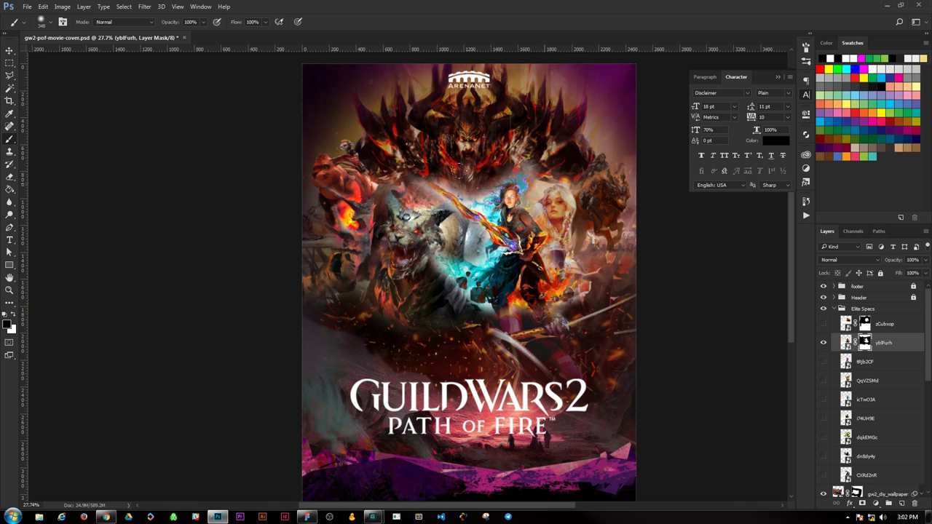
{"action": "mouse_move", "coordinate": [618, 174]}
{"action": "left_mouse_down"}
{"action": "mouse_move", "coordinate": [539, 335]}
{"action": "mouse_move", "coordinate": [408, 219]}
{"action": "mouse_move", "coordinate": [336, 125]}
{"action": "left_mouse_up"}
{"action": "key", "text": "alt+["}
{"action": "left_click_drag", "start_coordinate": [615, 167], "coordinate": [604, 335]}
{"action": "mouse_move", "coordinate": [582, 169]}
{"action": "left_mouse_down"}
{"action": "mouse_move", "coordinate": [321, 204]}
{"action": "mouse_move", "coordinate": [408, 343]}
{"action": "mouse_move", "coordinate": [451, 204]}
{"action": "left_mouse_up"}
{"action": "key", "text": "alt+["}
{"action": "mouse_move", "coordinate": [381, 323]}
{"action": "left_mouse_down"}
{"action": "mouse_move", "coordinate": [327, 189]}
{"action": "mouse_move", "coordinate": [567, 189]}
{"action": "mouse_move", "coordinate": [477, 365]}
{"action": "left_mouse_up"}
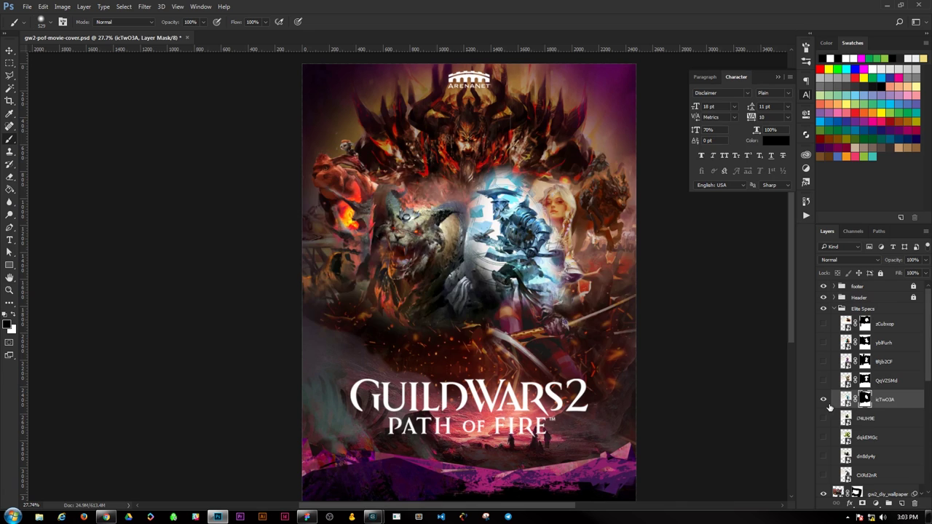
- Brush away the white panel around the hooded character and on the next layer down
{"action": "key", "text": "alt+["}
{"action": "left_click_drag", "start_coordinate": [615, 164], "coordinate": [604, 342]}
{"action": "mouse_move", "coordinate": [568, 175]}
{"action": "left_mouse_down"}
{"action": "mouse_move", "coordinate": [321, 334]}
{"action": "mouse_move", "coordinate": [590, 335]}
{"action": "mouse_move", "coordinate": [510, 247]}
{"action": "left_mouse_up"}
{"action": "mouse_move", "coordinate": [432, 151]}
{"action": "left_mouse_down"}
{"action": "mouse_move", "coordinate": [465, 305]}
{"action": "mouse_move", "coordinate": [495, 182]}
{"action": "left_mouse_up"}
{"action": "key", "text": "alt+["}
{"action": "left_click_drag", "start_coordinate": [627, 342], "coordinate": [320, 321]}
{"action": "left_click_drag", "start_coordinate": [626, 167], "coordinate": [378, 167]}
{"action": "mouse_move", "coordinate": [378, 189]}
{"action": "left_mouse_down"}
{"action": "mouse_move", "coordinate": [408, 252]}
{"action": "mouse_move", "coordinate": [320, 320]}
{"action": "left_mouse_up"}
- Clear the white panels on the next two character layers down, revealing their characters
{"action": "key", "text": "alt+["}
{"action": "mouse_move", "coordinate": [612, 168]}
{"action": "left_mouse_down"}
{"action": "mouse_move", "coordinate": [582, 342]}
{"action": "mouse_move", "coordinate": [320, 218]}
{"action": "left_mouse_up"}
{"action": "mouse_move", "coordinate": [349, 168]}
{"action": "left_mouse_down"}
{"action": "mouse_move", "coordinate": [498, 234]}
{"action": "mouse_move", "coordinate": [422, 291]}
{"action": "left_mouse_up"}
{"action": "key", "text": "alt+["}
{"action": "left_click_drag", "start_coordinate": [626, 164], "coordinate": [582, 343]}
{"action": "left_click_drag", "start_coordinate": [567, 342], "coordinate": [356, 218]}
- Keep brushing away the white panel on the CXRd2nR layer mask
{"action": "mouse_move", "coordinate": [321, 335]}
{"action": "left_mouse_down"}
{"action": "mouse_move", "coordinate": [544, 161]}
{"action": "mouse_move", "coordinate": [448, 313]}
{"action": "left_mouse_up"}
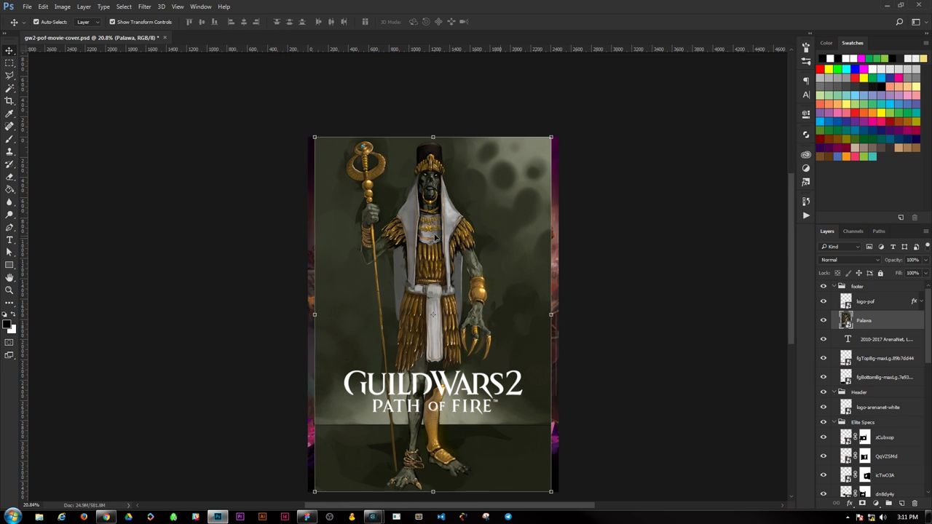
- Move the Palawa layer out of the footer group, add a mask, and hide its lower part
{"action": "left_click", "coordinate": [832, 287]}
{"action": "scroll", "coordinate": [874, 364], "scroll_direction": "down", "scroll_amount": 5}
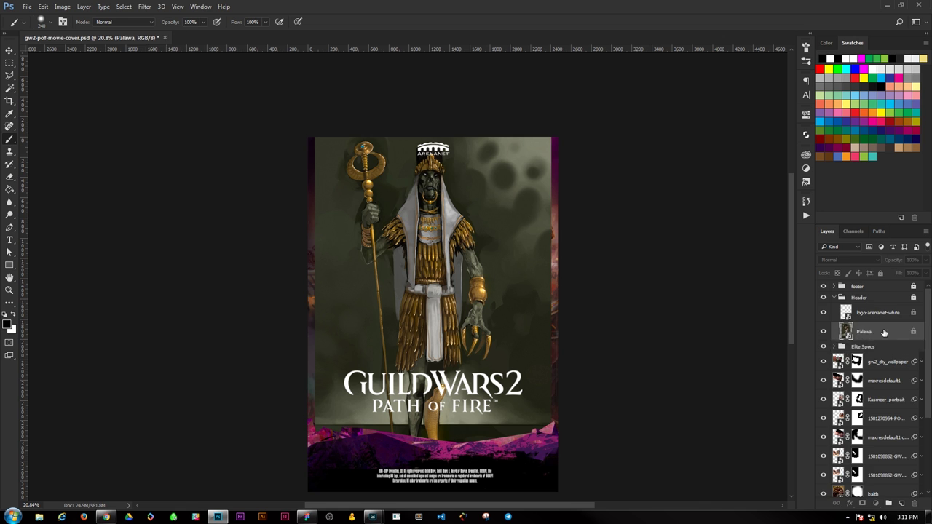
{"action": "left_click", "coordinate": [922, 425]}
{"action": "scroll", "coordinate": [873, 364], "scroll_direction": "up", "scroll_amount": 5}
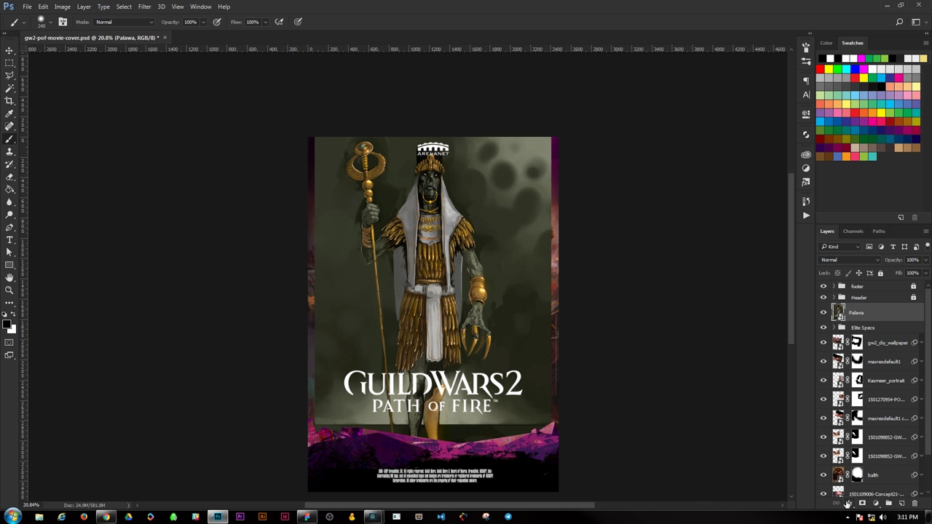
{"action": "left_click", "coordinate": [857, 312]}
{"action": "scroll", "coordinate": [437, 156], "scroll_direction": "up", "scroll_amount": 5}
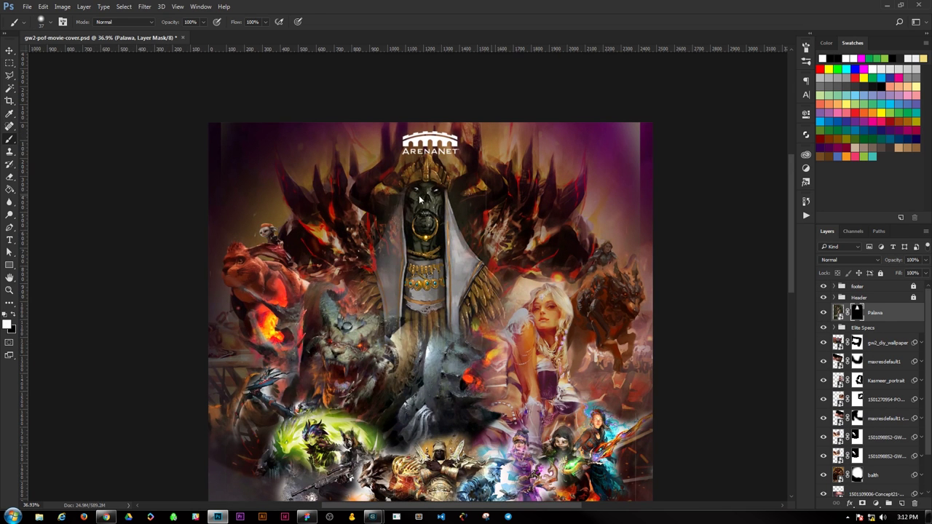
{"action": "left_click_drag", "start_coordinate": [481, 298], "coordinate": [371, 305]}
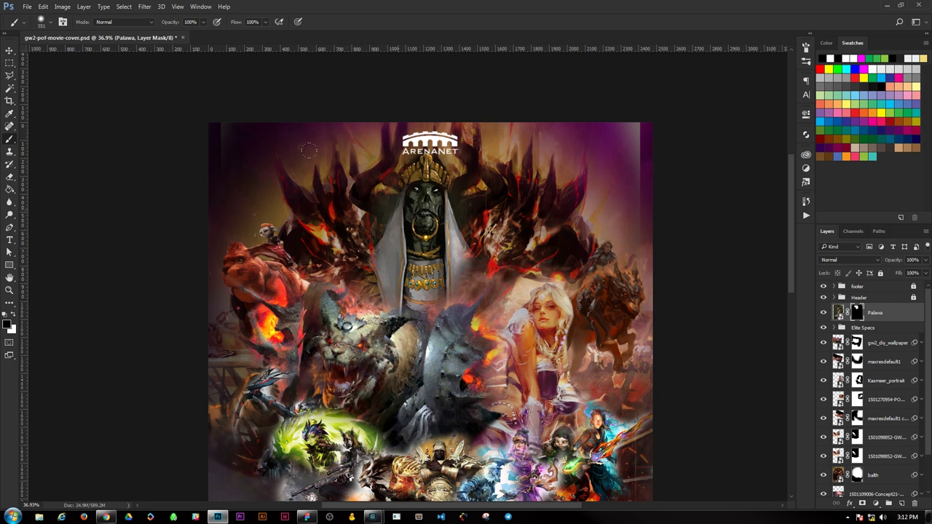
- Shift the Palawa figure left, fade it to about 29% opacity, and check the Path of Fire artwork layer
{"action": "key", "text": "v"}
{"action": "left_click_drag", "start_coordinate": [308, 151], "coordinate": [145, 135]}
{"action": "left_click_drag", "start_coordinate": [921, 275], "coordinate": [891, 275]}
{"action": "scroll", "coordinate": [692, 204], "scroll_direction": "down", "scroll_amount": 2}
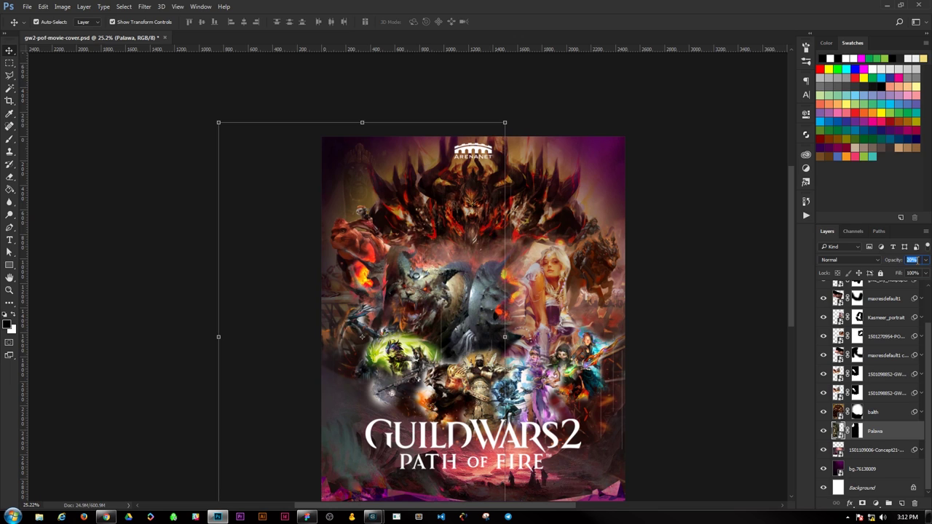
{"action": "left_click", "coordinate": [706, 272]}
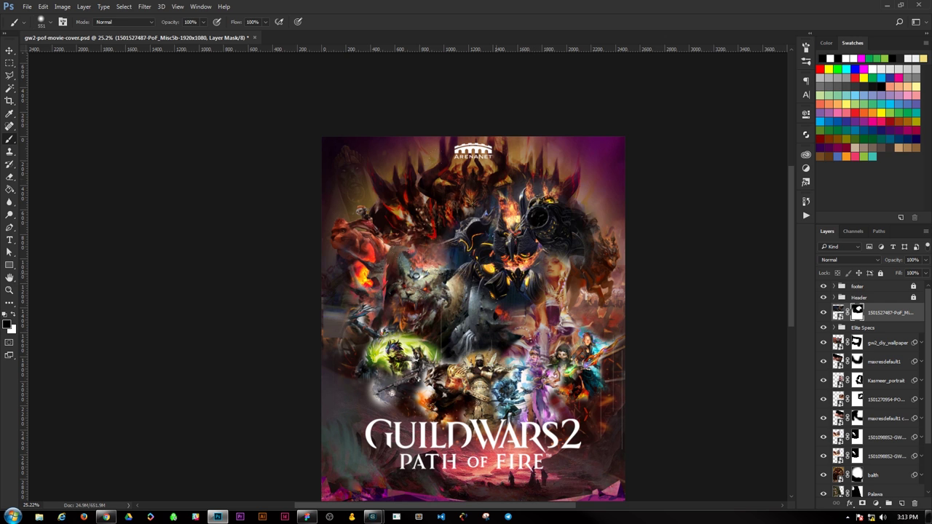
{"action": "left_click", "coordinate": [10, 50]}
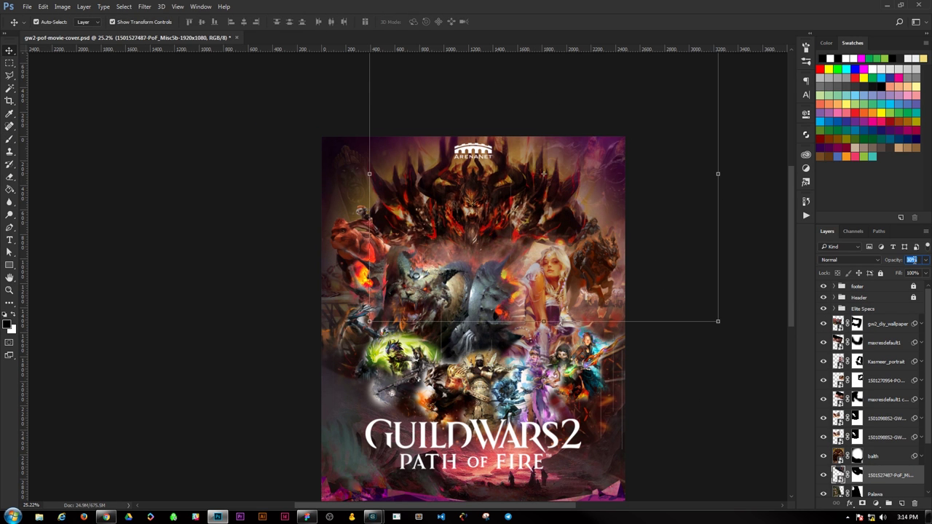
{"action": "left_click", "coordinate": [704, 372]}
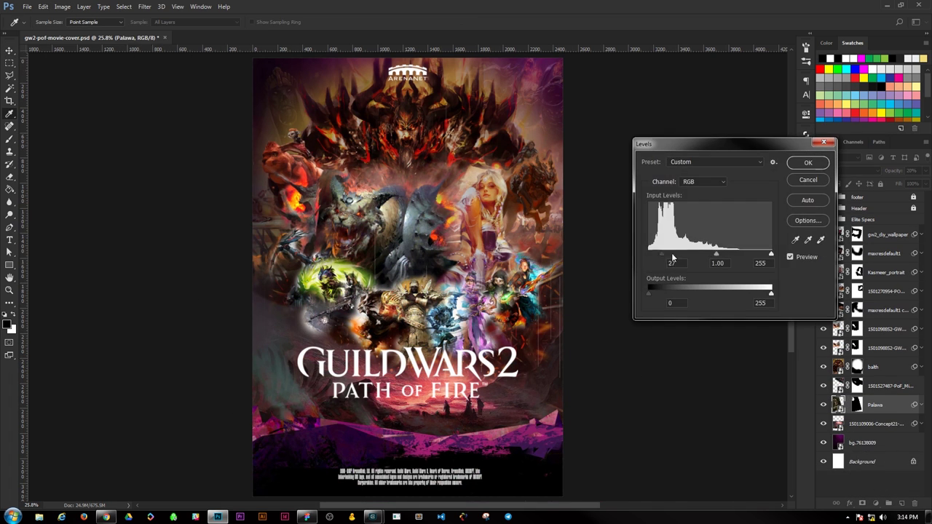
- Apply Levels and Hue/Saturation (Hue -62, Saturation +22, Lightness -18) to the Palawa layer
{"action": "left_click", "coordinate": [806, 164]}
{"action": "key", "text": "ctrl+u"}
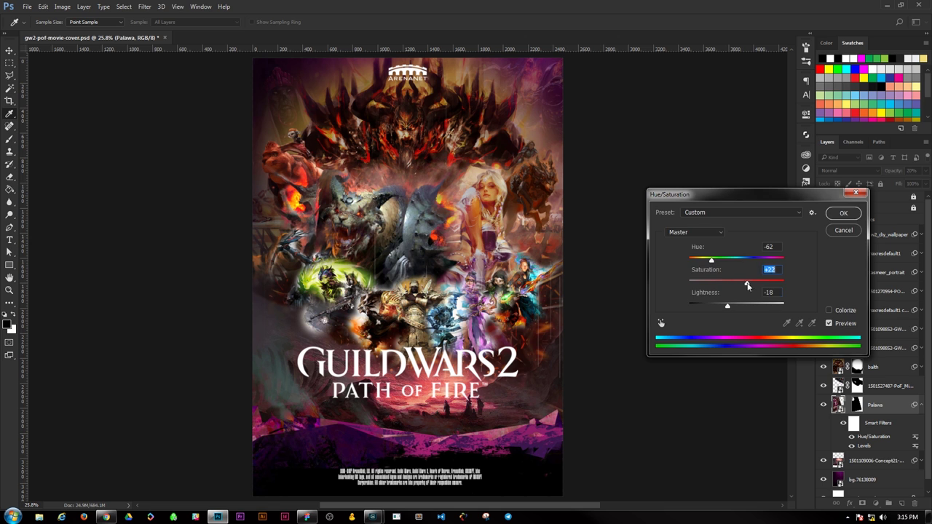
{"action": "key", "text": "Return"}
- Nudge the Kasmeer portrait artwork slightly into place
{"action": "key", "text": "v"}
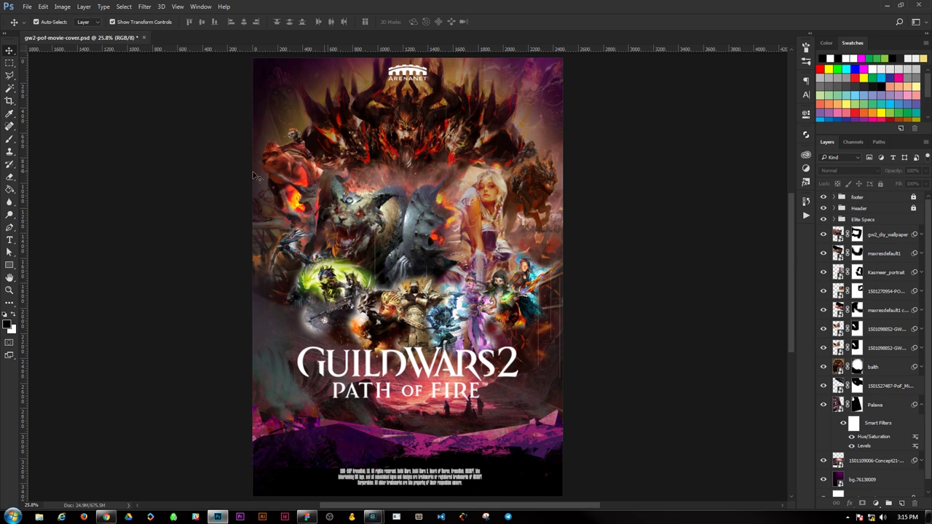
{"action": "left_click_drag", "start_coordinate": [629, 310], "coordinate": [639, 321]}
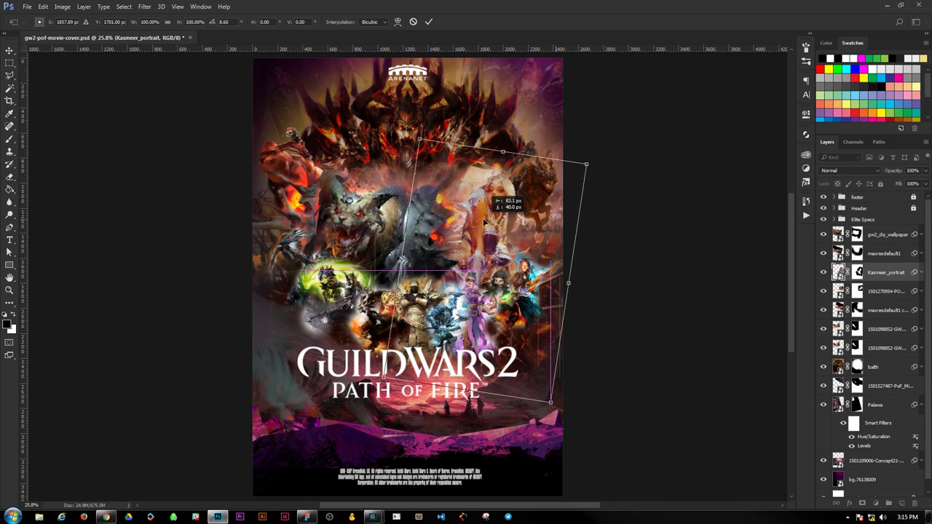
{"action": "scroll", "coordinate": [426, 291], "scroll_direction": "up", "scroll_amount": 5}
{"action": "scroll", "coordinate": [425, 291], "scroll_direction": "down", "scroll_amount": 2}
{"action": "scroll", "coordinate": [397, 339], "scroll_direction": "down", "scroll_amount": 1}
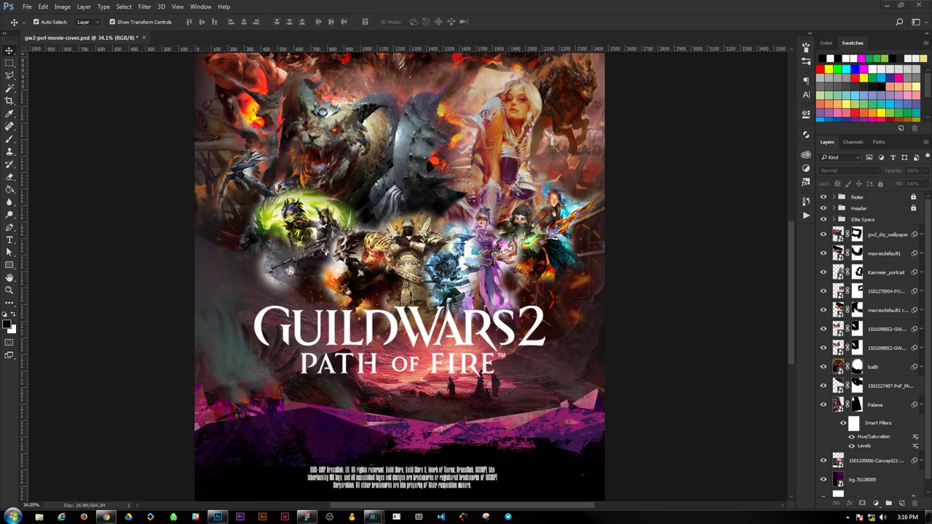
- Scale the ESRB rating badge down, place it bottom-right, and move it into the footer group
{"action": "scroll", "coordinate": [537, 424], "scroll_direction": "up", "scroll_amount": 3}
{"action": "left_click_drag", "start_coordinate": [401, 260], "coordinate": [583, 343]}
{"action": "left_click_drag", "start_coordinate": [647, 364], "coordinate": [632, 340]}
{"action": "key", "text": "Return"}
{"action": "scroll", "coordinate": [632, 341], "scroll_direction": "down", "scroll_amount": 1}
{"action": "left_click_drag", "start_coordinate": [867, 201], "coordinate": [863, 218]}
{"action": "key", "text": "Return"}
- Set the legal disclaimer to 24 pt with 50% vertical scale, widening and lowering its text box
{"action": "left_click", "coordinate": [880, 250]}
{"action": "scroll", "coordinate": [379, 350], "scroll_direction": "up", "scroll_amount": 1}
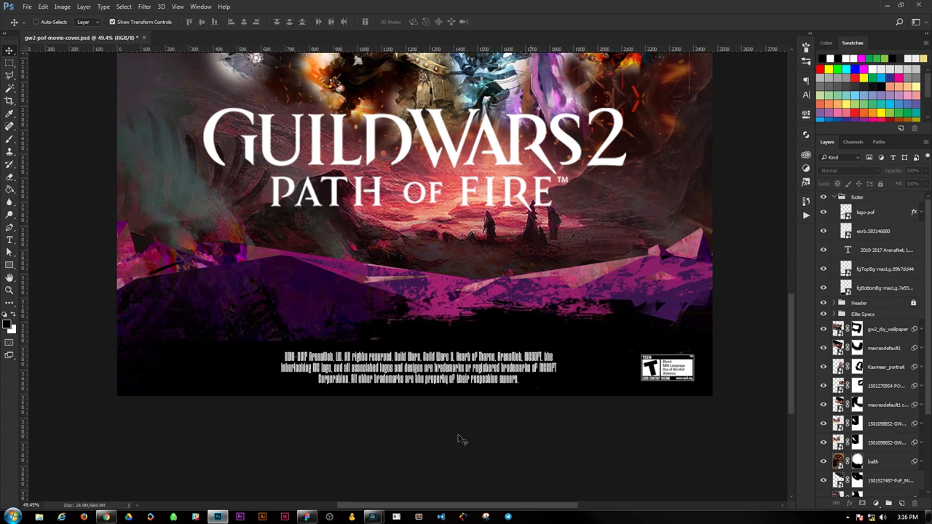
{"action": "left_click", "coordinate": [805, 94]}
{"action": "type", "text": "50"}
{"action": "left_click", "coordinate": [734, 106]}
{"action": "left_click", "coordinate": [728, 225]}
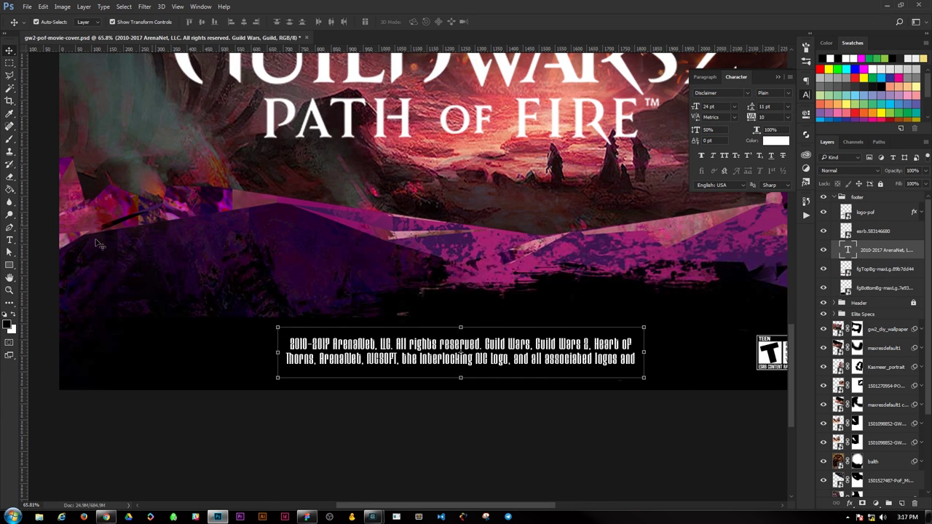
{"action": "left_click_drag", "start_coordinate": [645, 352], "coordinate": [703, 336]}
{"action": "left_click_drag", "start_coordinate": [460, 338], "coordinate": [459, 354]}
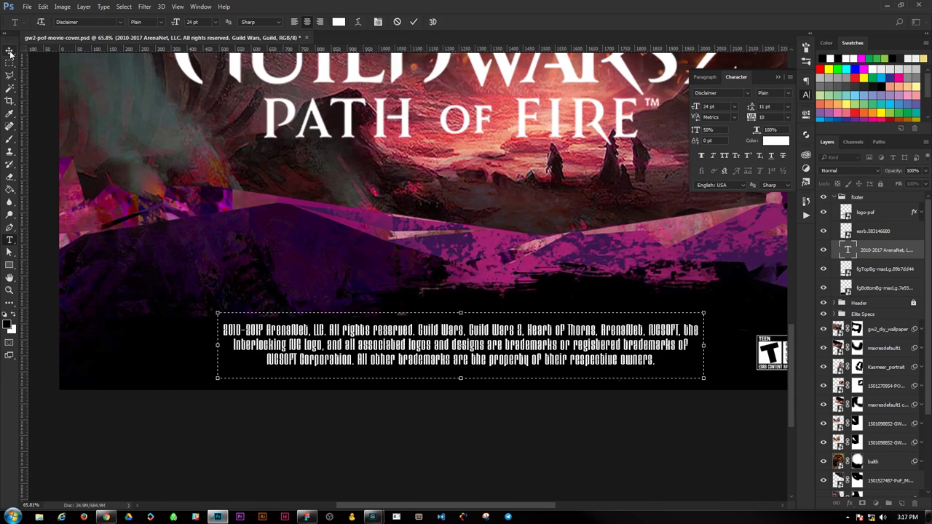
{"action": "key", "text": "ctrl+Return"}
- Set the disclaimer line spacing to 10 pt and save the poster
{"action": "left_click", "coordinate": [788, 93]}
{"action": "left_click", "coordinate": [787, 106]}
{"action": "left_click", "coordinate": [797, 161]}
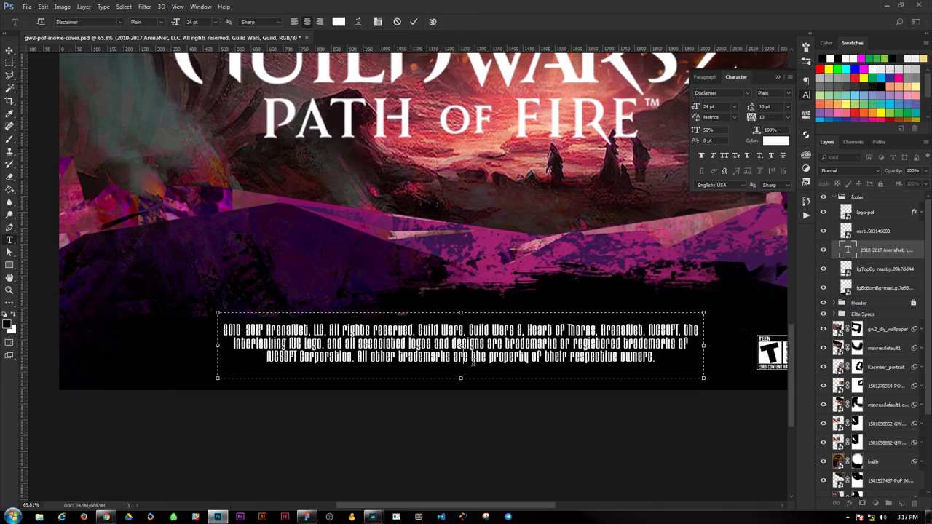
{"action": "left_click", "coordinate": [466, 444]}
{"action": "scroll", "coordinate": [470, 454], "scroll_direction": "down", "scroll_amount": 3}
{"action": "scroll", "coordinate": [469, 453], "scroll_direction": "up", "scroll_amount": 3}
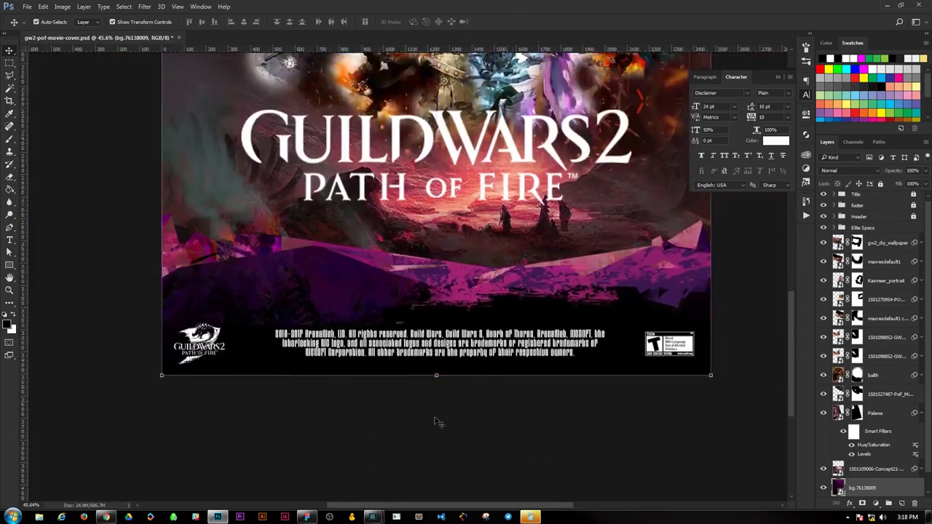
{"action": "key", "text": "ctrl+s"}
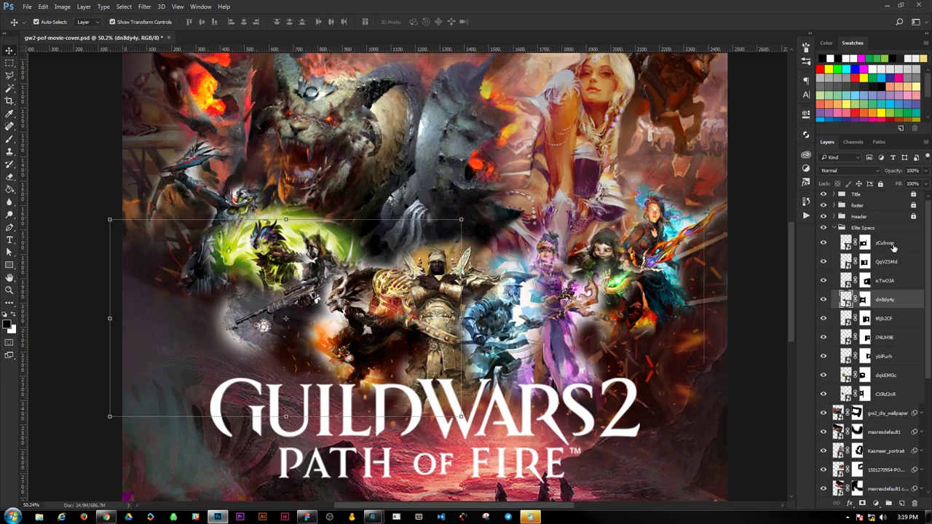
- Move QqVZSMd above zCubsop and hide the other elite spec character layers
{"action": "left_click_drag", "start_coordinate": [884, 261], "coordinate": [885, 239]}
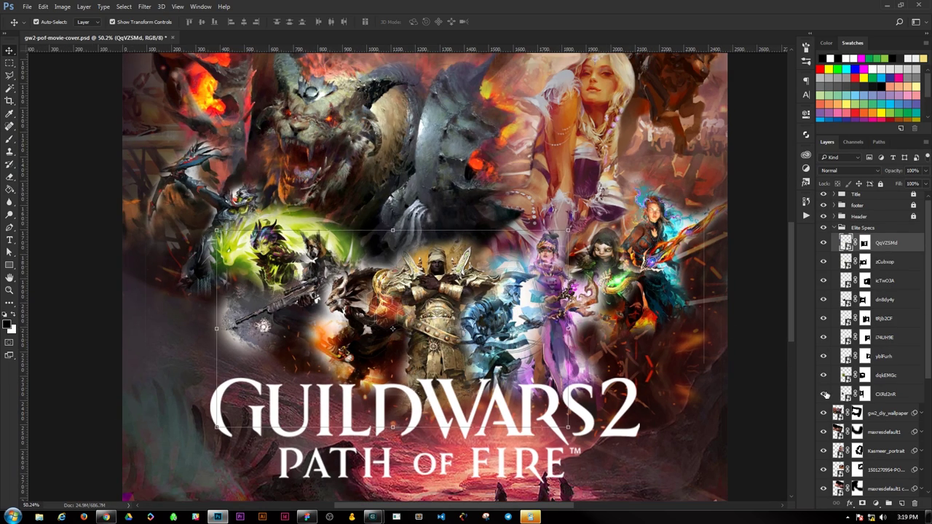
{"action": "left_click_drag", "start_coordinate": [825, 394], "coordinate": [823, 261]}
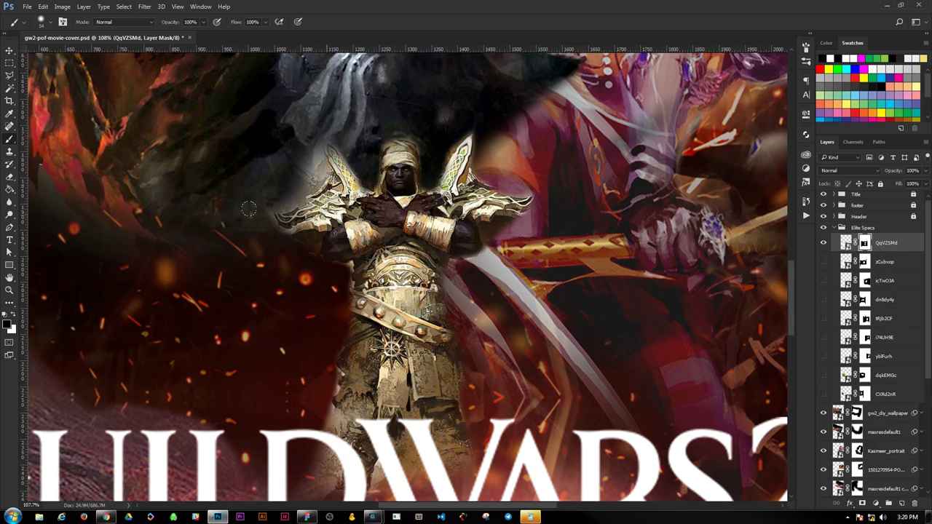
{"action": "scroll", "coordinate": [479, 145], "scroll_direction": "down", "scroll_amount": 5}
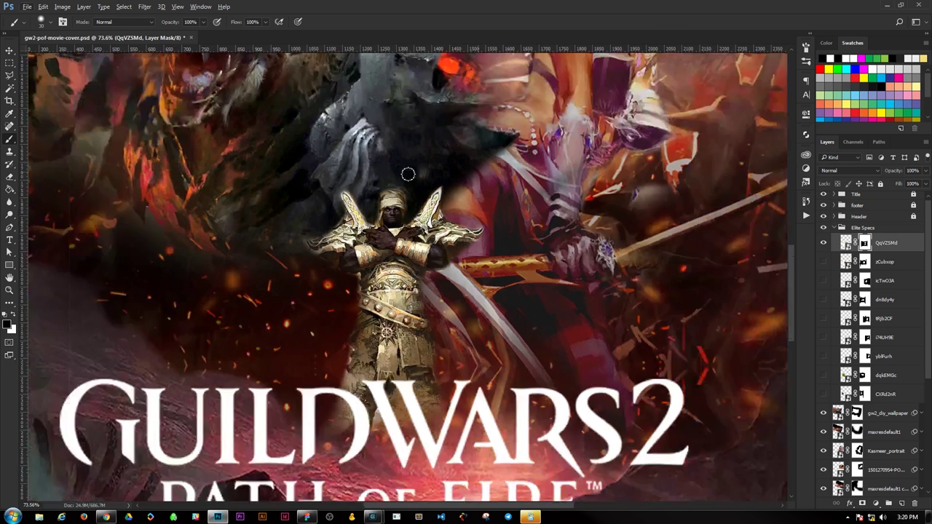
{"action": "scroll", "coordinate": [408, 172], "scroll_direction": "up", "scroll_amount": 6}
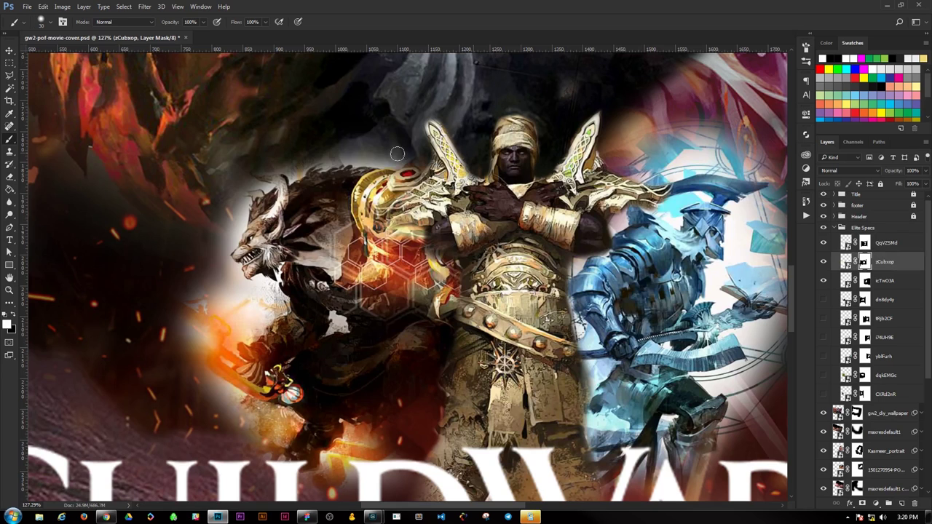
- Mask the shadow around the charr's horn and the glow below the charr
{"action": "left_click_drag", "start_coordinate": [229, 237], "coordinate": [248, 174]}
{"action": "key", "text": "x"}
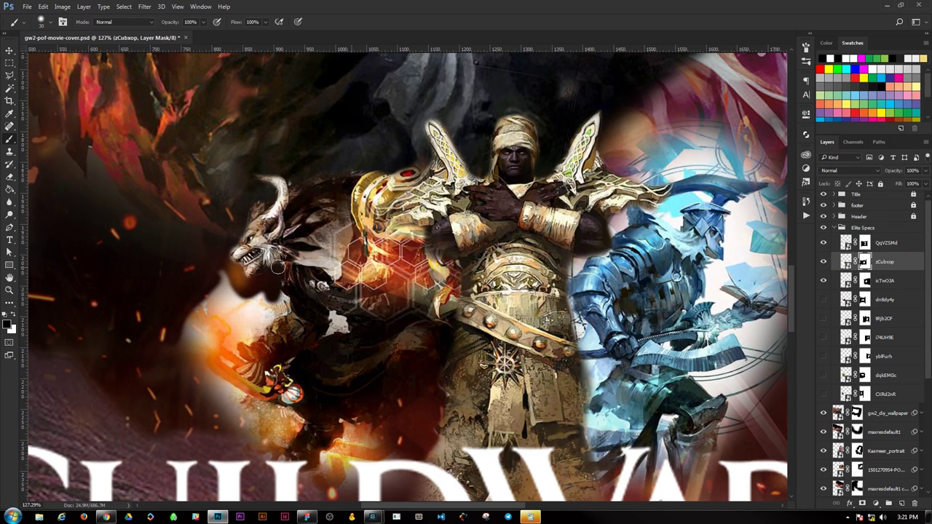
{"action": "scroll", "coordinate": [279, 267], "scroll_direction": "down", "scroll_amount": 3}
{"action": "left_click_drag", "start_coordinate": [241, 269], "coordinate": [357, 408]}
{"action": "scroll", "coordinate": [282, 299], "scroll_direction": "up", "scroll_amount": 3}
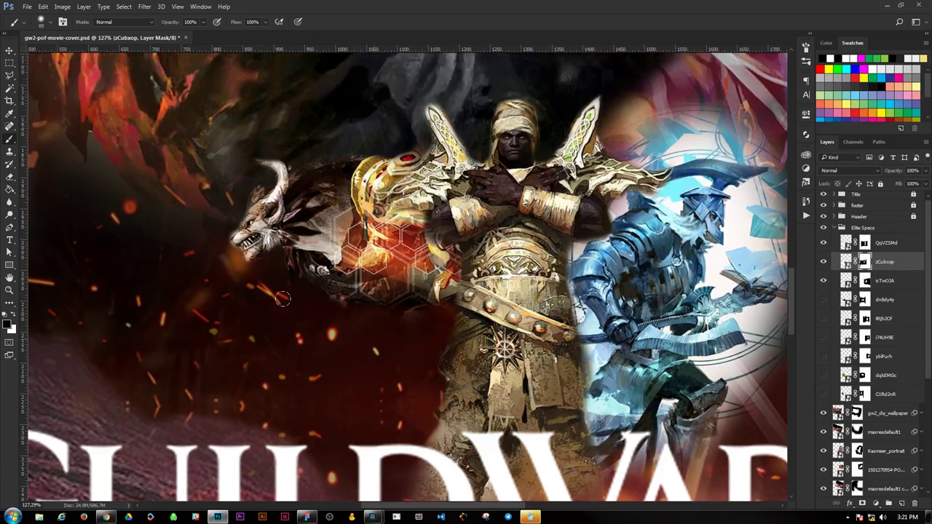
{"action": "scroll", "coordinate": [247, 240], "scroll_direction": "up", "scroll_amount": 5}
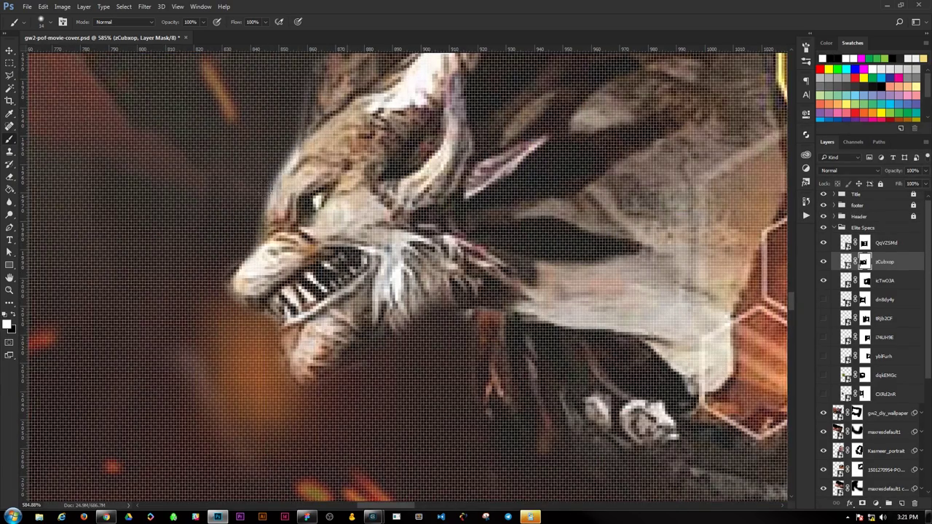
{"action": "scroll", "coordinate": [284, 163], "scroll_direction": "down", "scroll_amount": 6}
{"action": "scroll", "coordinate": [284, 163], "scroll_direction": "down", "scroll_amount": 3}
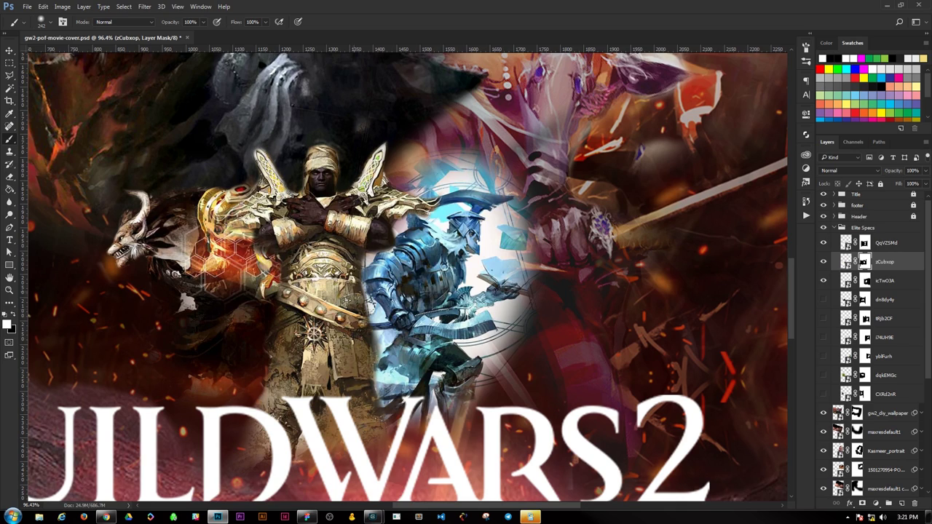
{"action": "scroll", "coordinate": [422, 291], "scroll_direction": "down", "scroll_amount": 1}
- Paint out the blue glow around the icTwO3A sylvari and a little of the knight's left edge
{"action": "key", "text": "alt+bracketleft"}
{"action": "left_click_drag", "start_coordinate": [466, 335], "coordinate": [423, 313]}
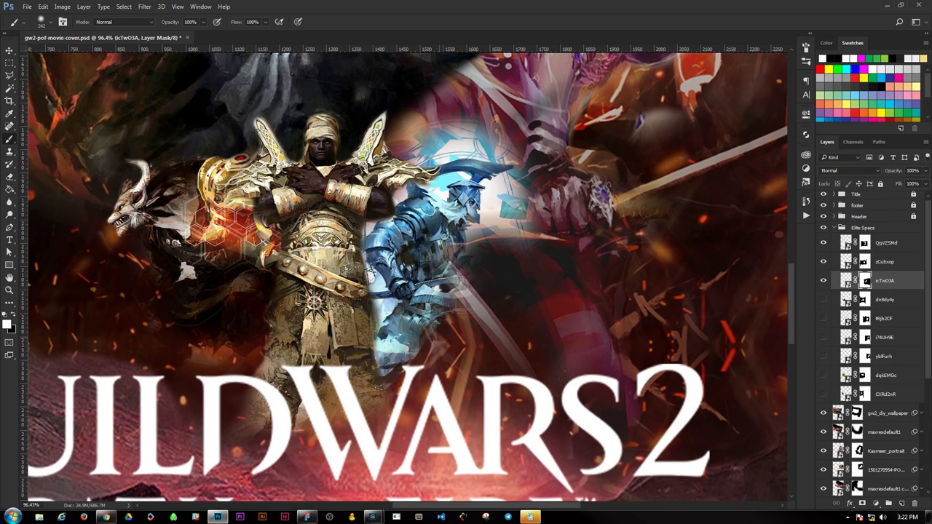
{"action": "scroll", "coordinate": [538, 116], "scroll_direction": "up", "scroll_amount": 2}
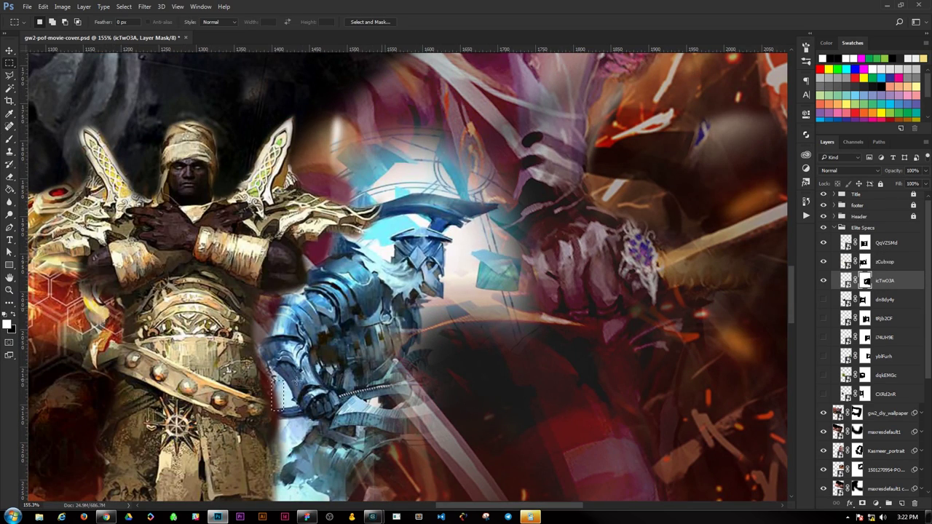
{"action": "scroll", "coordinate": [480, 220], "scroll_direction": "up", "scroll_amount": 1}
{"action": "left_click_drag", "start_coordinate": [367, 201], "coordinate": [480, 219]}
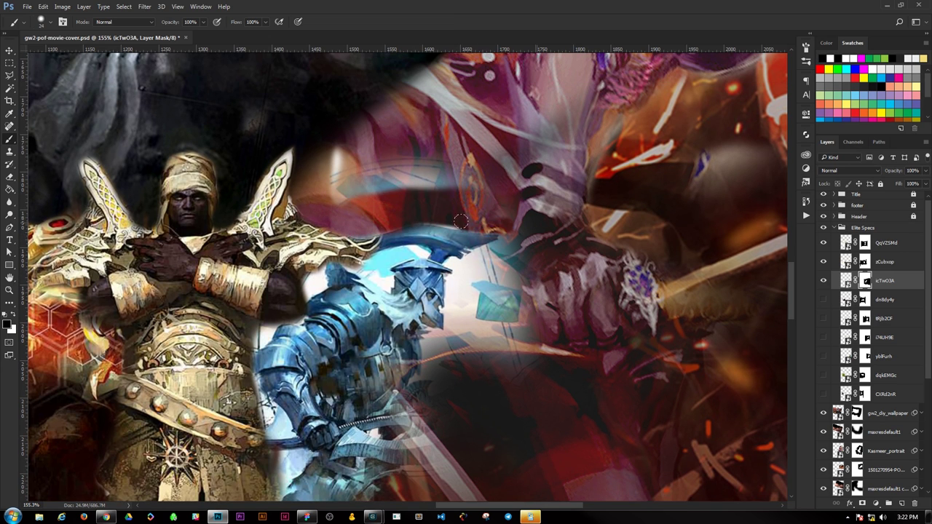
{"action": "mouse_move", "coordinate": [524, 276]}
{"action": "left_mouse_down"}
{"action": "mouse_move", "coordinate": [471, 250]}
{"action": "mouse_move", "coordinate": [509, 280]}
{"action": "left_mouse_up"}
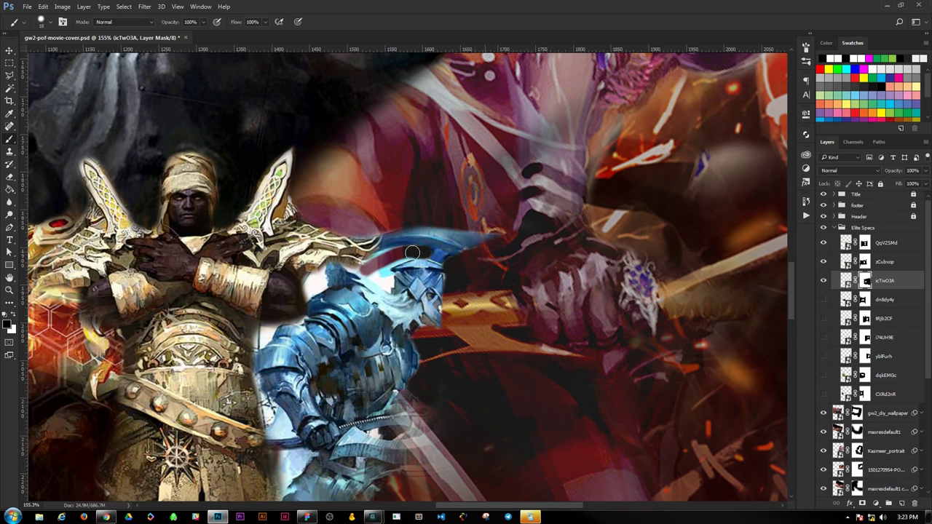
{"action": "left_click_drag", "start_coordinate": [263, 342], "coordinate": [261, 368]}
{"action": "scroll", "coordinate": [259, 361], "scroll_direction": "down", "scroll_amount": 1}
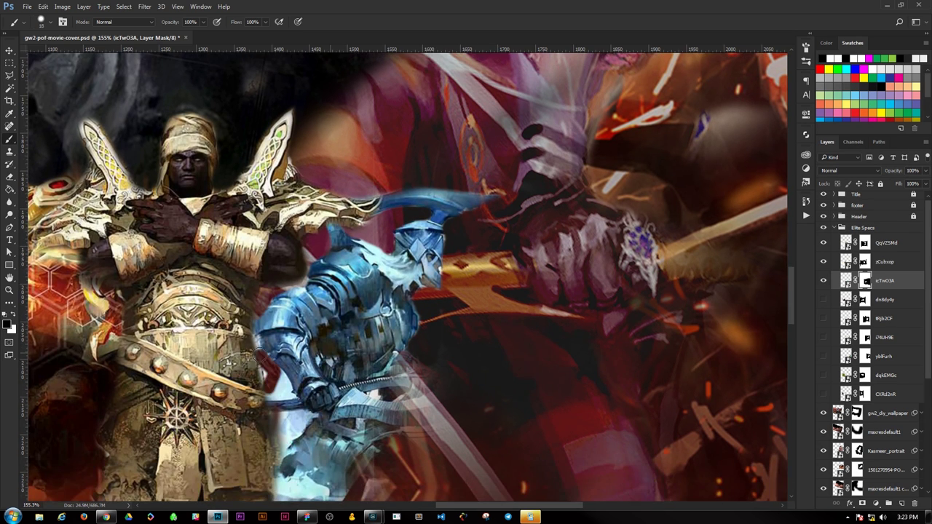
{"action": "scroll", "coordinate": [290, 394], "scroll_direction": "down", "scroll_amount": 1}
{"action": "scroll", "coordinate": [361, 315], "scroll_direction": "up", "scroll_amount": 1}
{"action": "scroll", "coordinate": [431, 236], "scroll_direction": "up", "scroll_amount": 1}
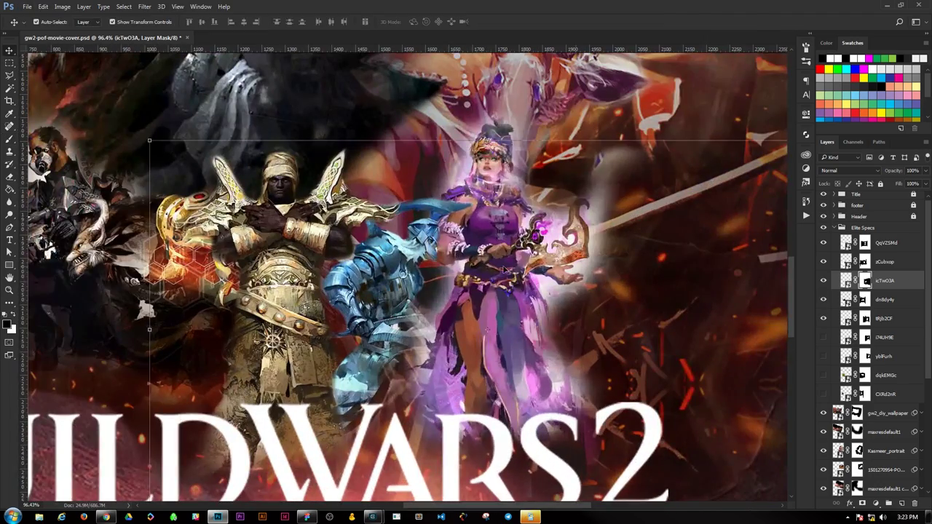
- Scale the sorceress to about 91% and mask away the glow around her and below her sword
{"action": "left_click_drag", "start_coordinate": [701, 128], "coordinate": [669, 133]}
{"action": "key", "text": "Return"}
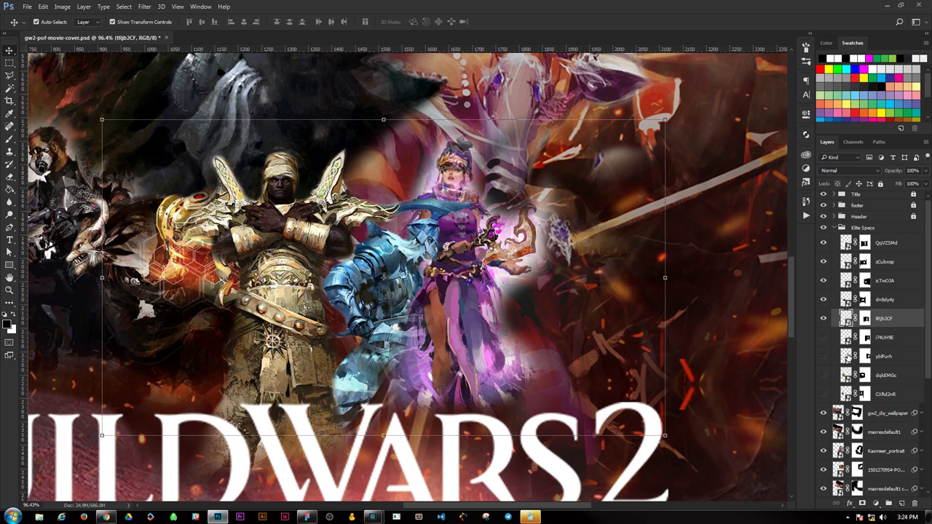
{"action": "key", "text": "b"}
{"action": "left_click", "coordinate": [865, 319]}
{"action": "left_click_drag", "start_coordinate": [509, 288], "coordinate": [408, 408]}
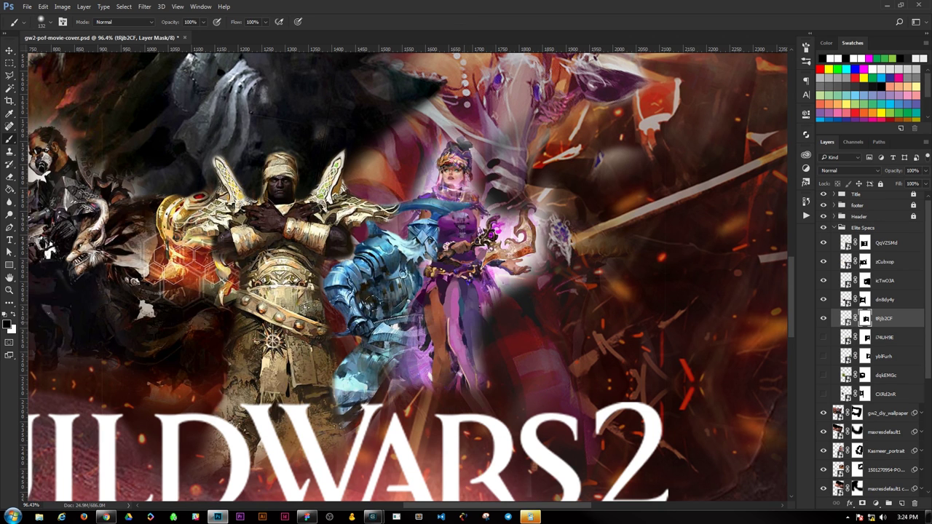
{"action": "scroll", "coordinate": [461, 156], "scroll_direction": "up", "scroll_amount": 3}
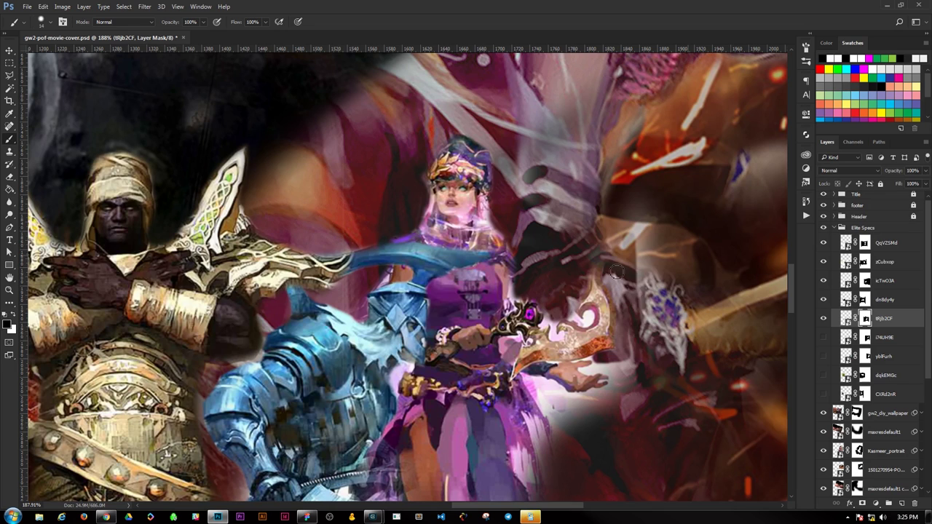
{"action": "left_click_drag", "start_coordinate": [616, 271], "coordinate": [618, 370]}
{"action": "left_click_drag", "start_coordinate": [622, 455], "coordinate": [539, 372]}
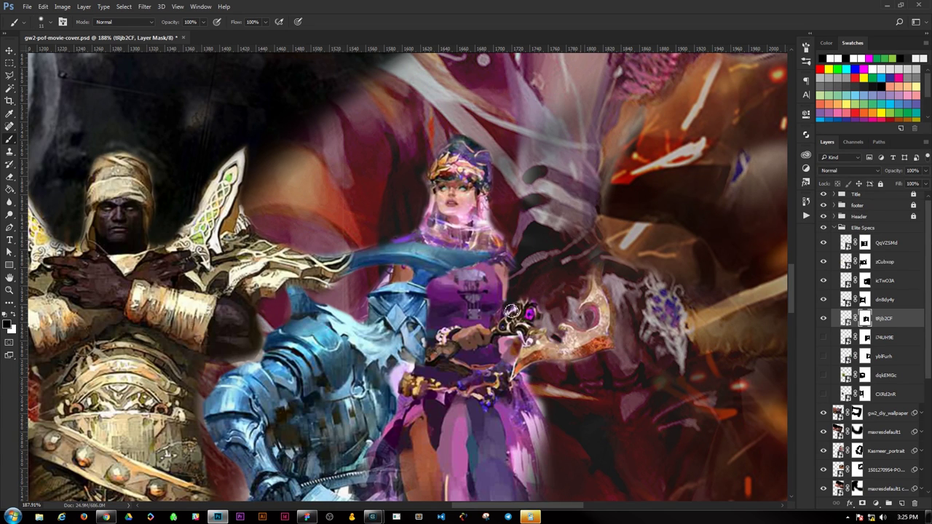
{"action": "scroll", "coordinate": [553, 298], "scroll_direction": "up", "scroll_amount": 3}
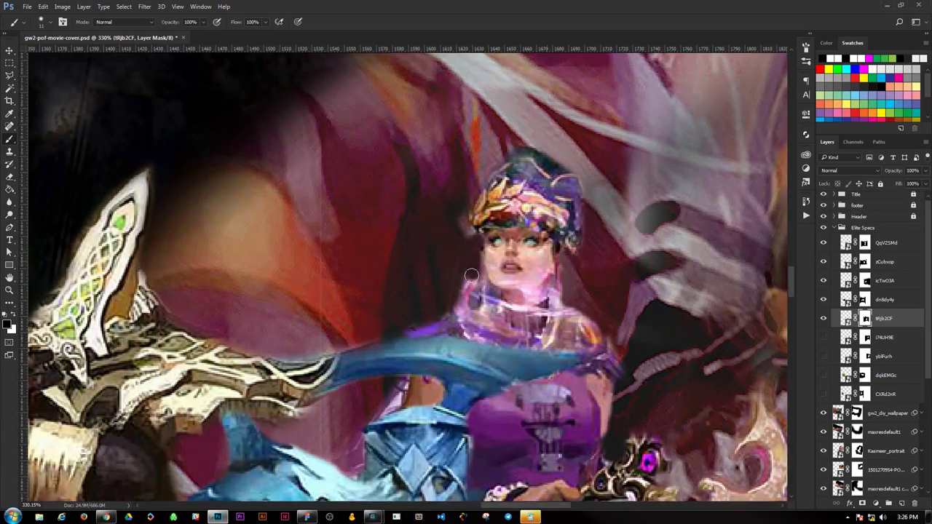
{"action": "scroll", "coordinate": [566, 299], "scroll_direction": "down", "scroll_amount": 3}
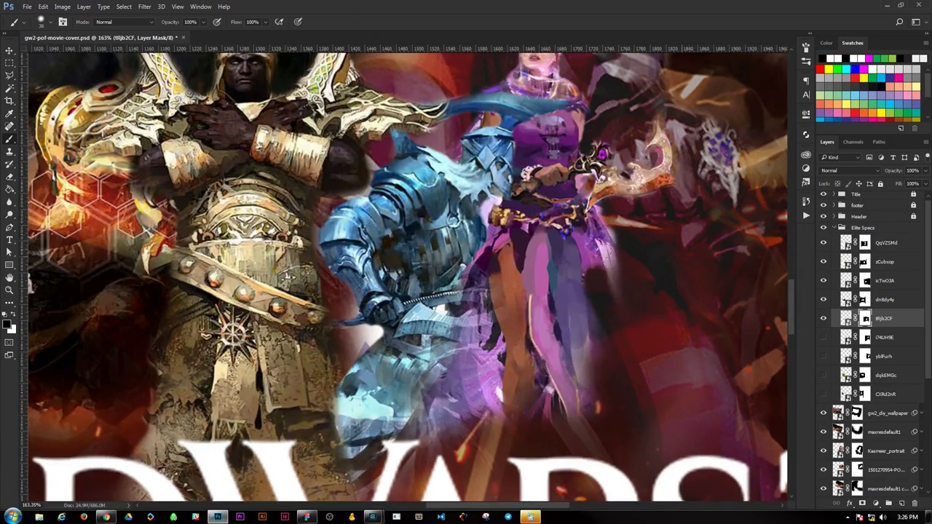
{"action": "scroll", "coordinate": [596, 313], "scroll_direction": "down", "scroll_amount": 3}
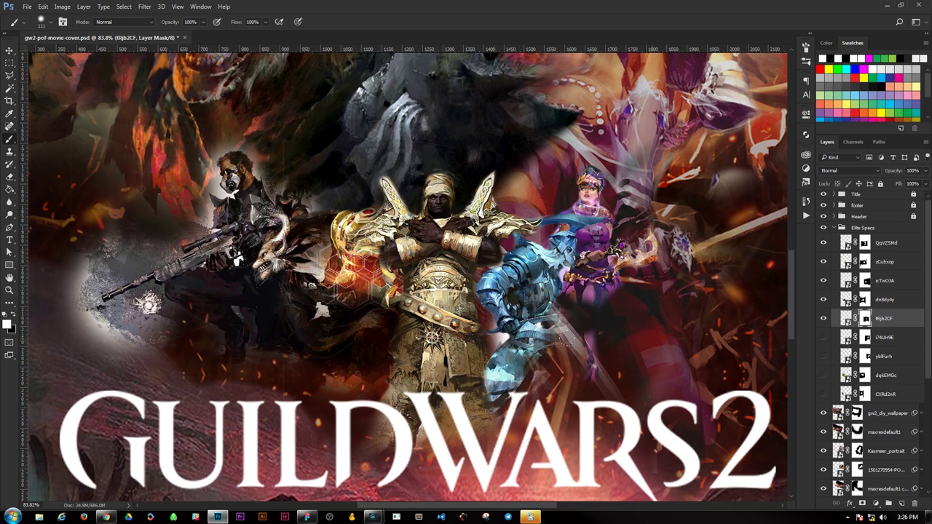
- Select the gunner's zCubxop layer mask and zoom in around the gunner
{"action": "scroll", "coordinate": [637, 397], "scroll_direction": "down", "scroll_amount": 2}
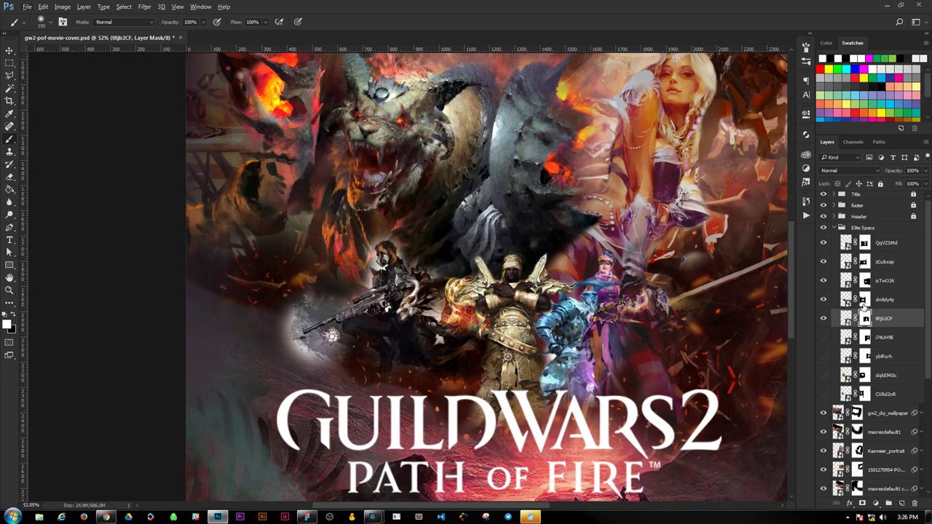
{"action": "left_click", "coordinate": [864, 280]}
{"action": "left_click", "coordinate": [864, 242]}
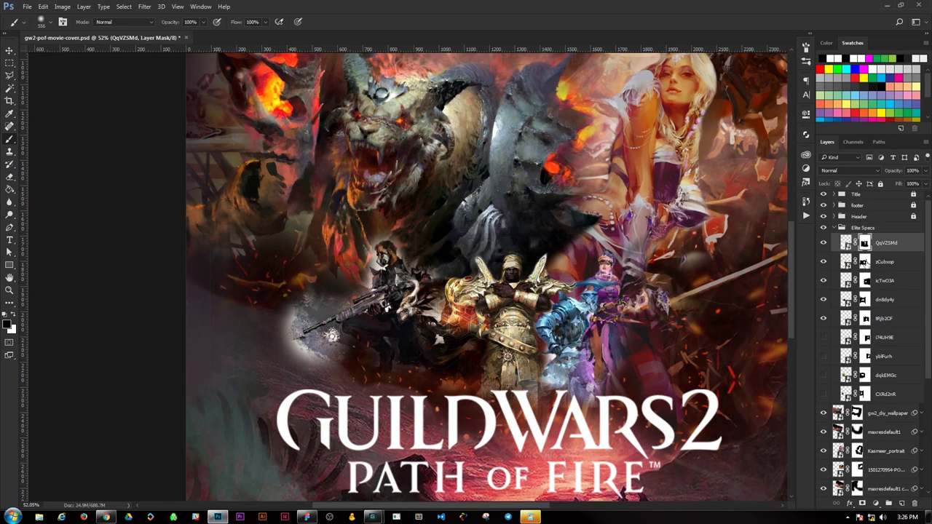
{"action": "left_click", "coordinate": [863, 262]}
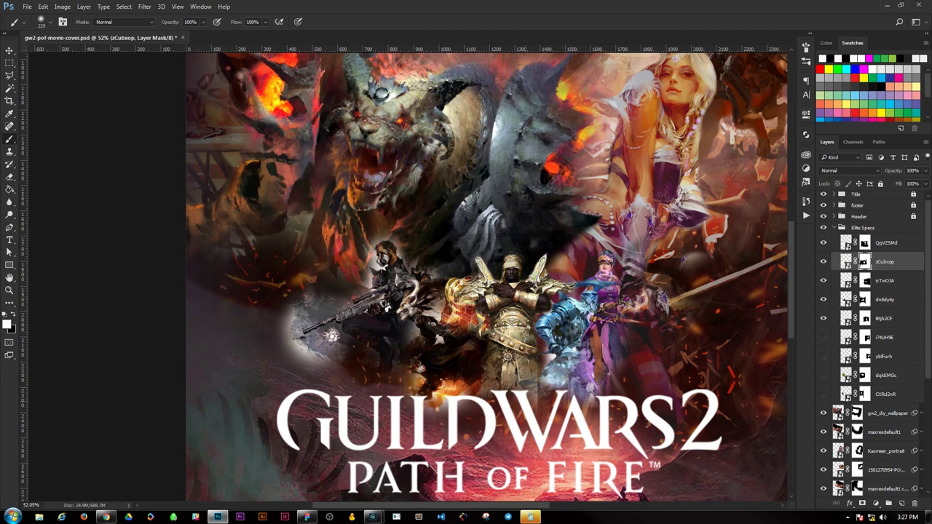
{"action": "scroll", "coordinate": [339, 319], "scroll_direction": "up", "scroll_amount": 3}
{"action": "key", "text": "alt+bracketleft"}
{"action": "key", "text": "alt+bracketleft"}
{"action": "key", "text": "alt+bracketleft"}
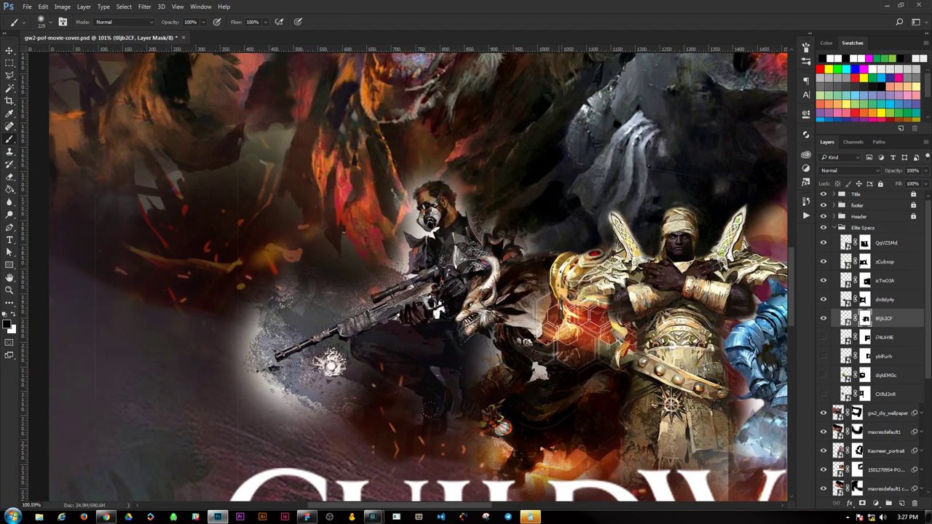
{"action": "scroll", "coordinate": [430, 408], "scroll_direction": "down", "scroll_amount": 2}
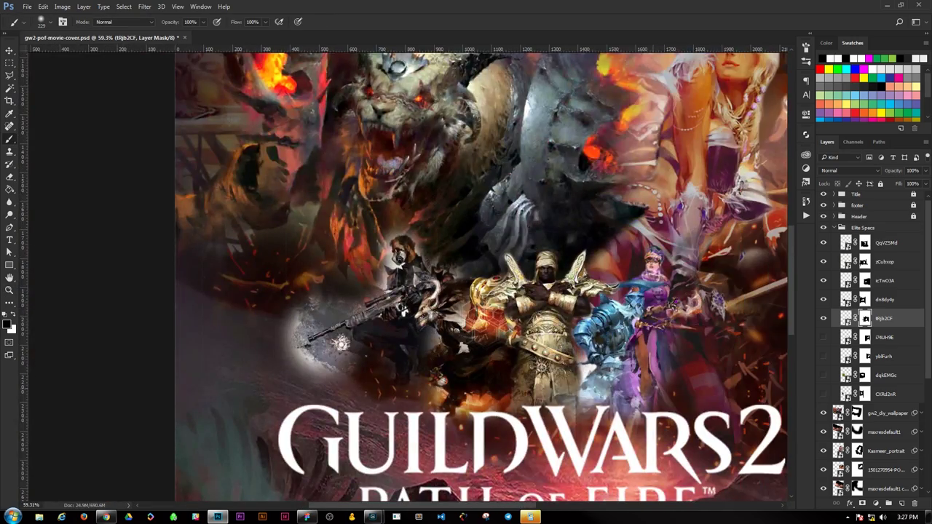
{"action": "left_click", "coordinate": [823, 299]}
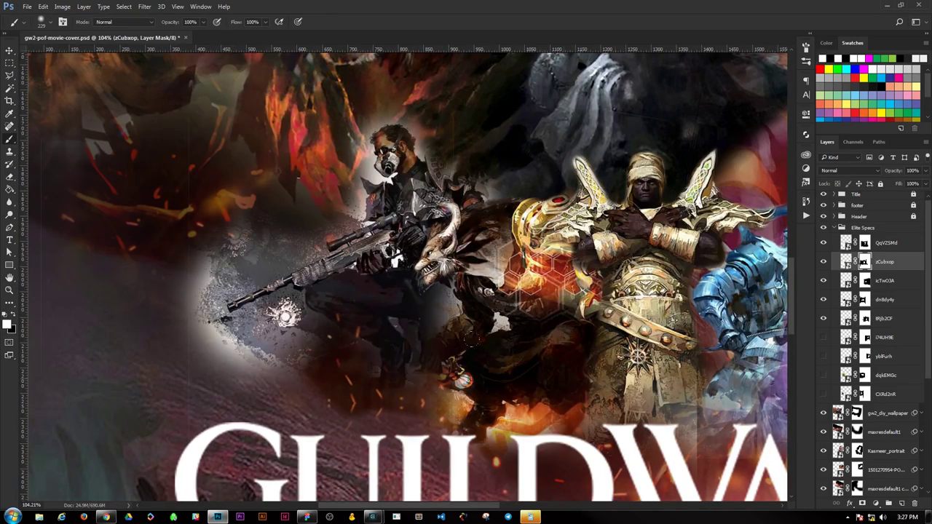
{"action": "key", "text": "alt+bracketright"}
{"action": "key", "text": "alt+bracketright"}
- Paint out the white glow around the gunner's upper body, lower left and head, then view the whole cover
{"action": "left_click_drag", "start_coordinate": [495, 146], "coordinate": [334, 280]}
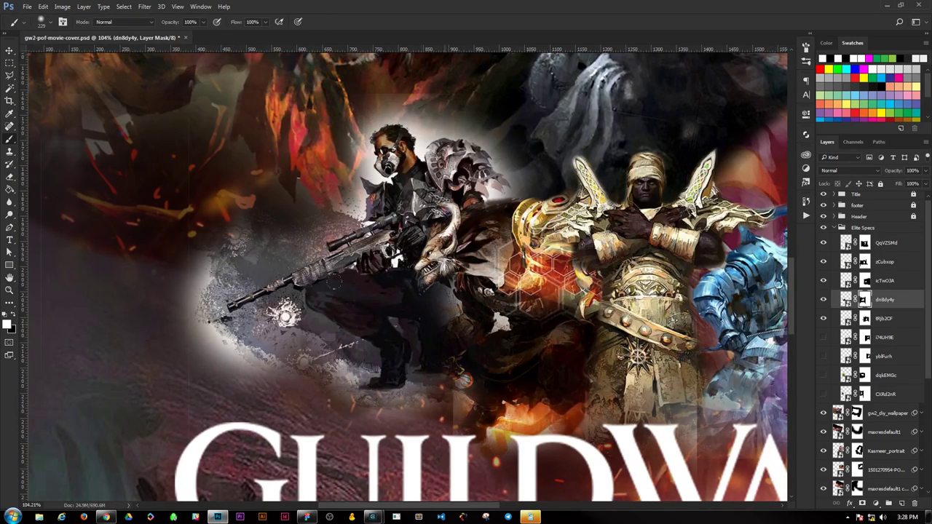
{"action": "mouse_move", "coordinate": [294, 336]}
{"action": "left_mouse_down"}
{"action": "mouse_move", "coordinate": [276, 342]}
{"action": "mouse_move", "coordinate": [408, 393]}
{"action": "left_mouse_up"}
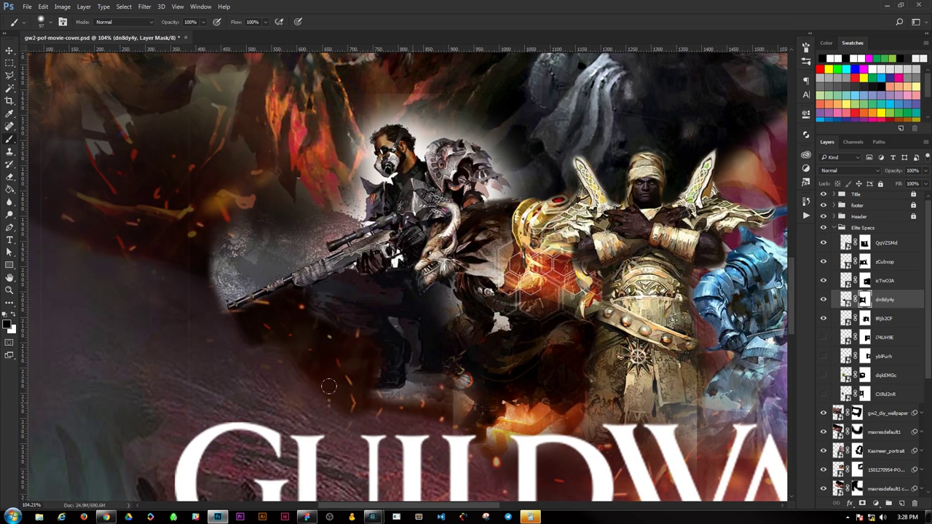
{"action": "scroll", "coordinate": [262, 336], "scroll_direction": "up", "scroll_amount": 1}
{"action": "scroll", "coordinate": [257, 334], "scroll_direction": "up", "scroll_amount": 1}
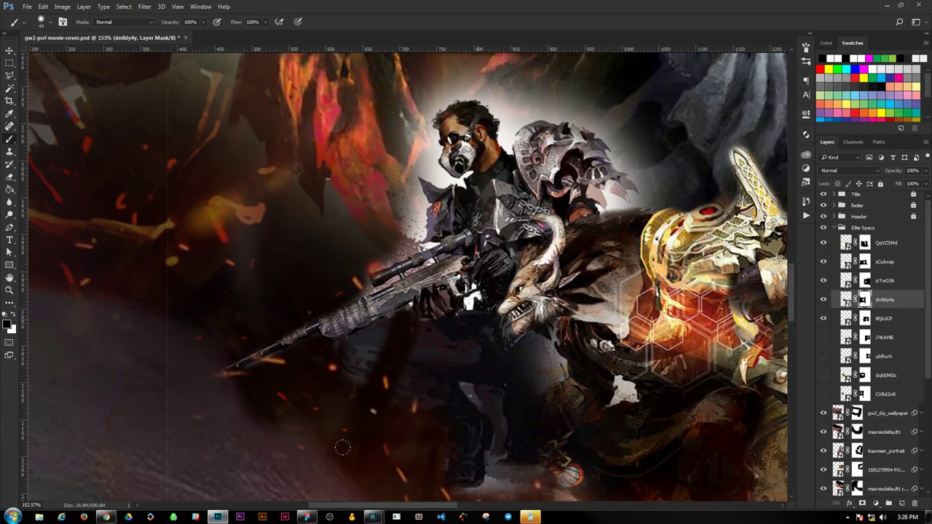
{"action": "scroll", "coordinate": [430, 315], "scroll_direction": "up", "scroll_amount": 1}
{"action": "scroll", "coordinate": [430, 315], "scroll_direction": "up", "scroll_amount": 1}
{"action": "mouse_move", "coordinate": [459, 294]}
{"action": "left_mouse_down"}
{"action": "mouse_move", "coordinate": [393, 305]}
{"action": "mouse_move", "coordinate": [474, 182]}
{"action": "mouse_move", "coordinate": [539, 182]}
{"action": "mouse_move", "coordinate": [510, 216]}
{"action": "mouse_move", "coordinate": [603, 298]}
{"action": "left_mouse_up"}
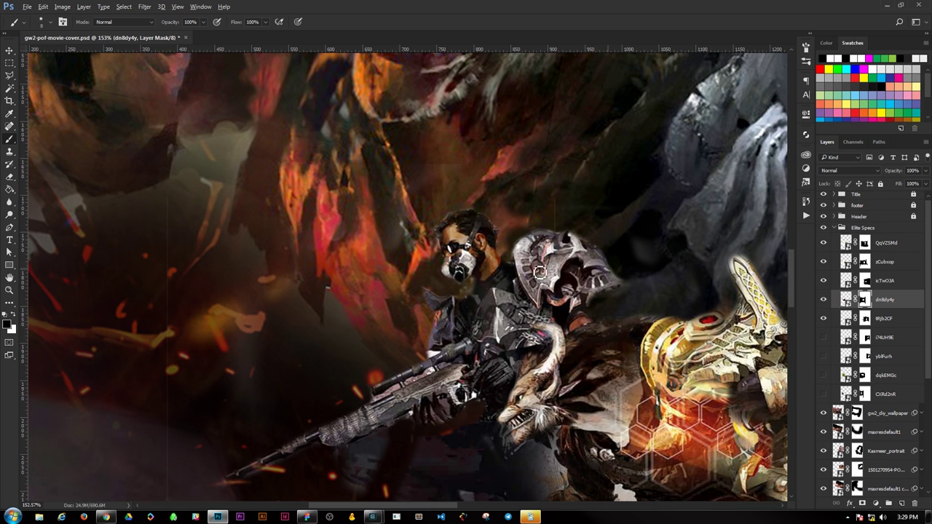
{"action": "key", "text": "ctrl+0"}
{"action": "key", "text": "alt+bracketleft"}
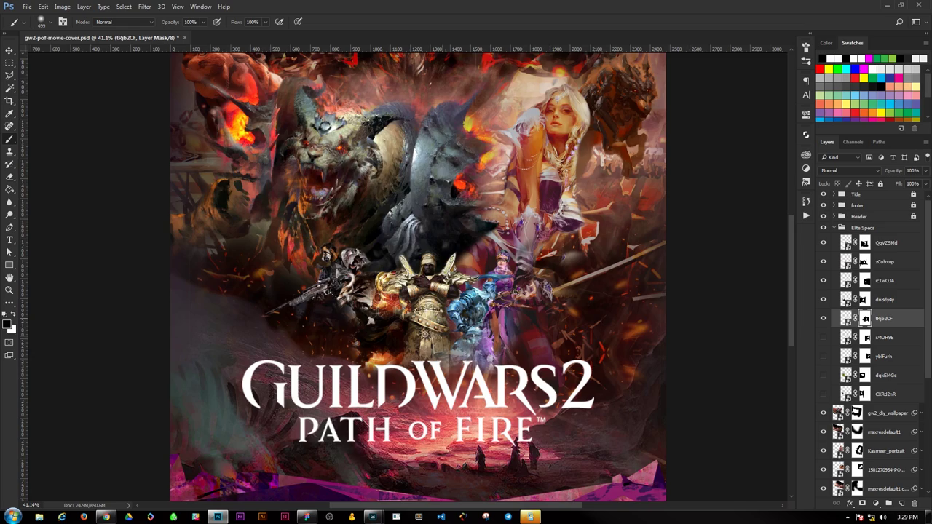
{"action": "scroll", "coordinate": [419, 327], "scroll_direction": "up", "scroll_amount": 3}
{"action": "scroll", "coordinate": [419, 328], "scroll_direction": "down", "scroll_amount": 3}
{"action": "key", "text": "alt+bracketleft"}
- Show the hooded and green-glowing characters, moving the hooded layer down the stack
{"action": "left_click", "coordinate": [823, 337]}
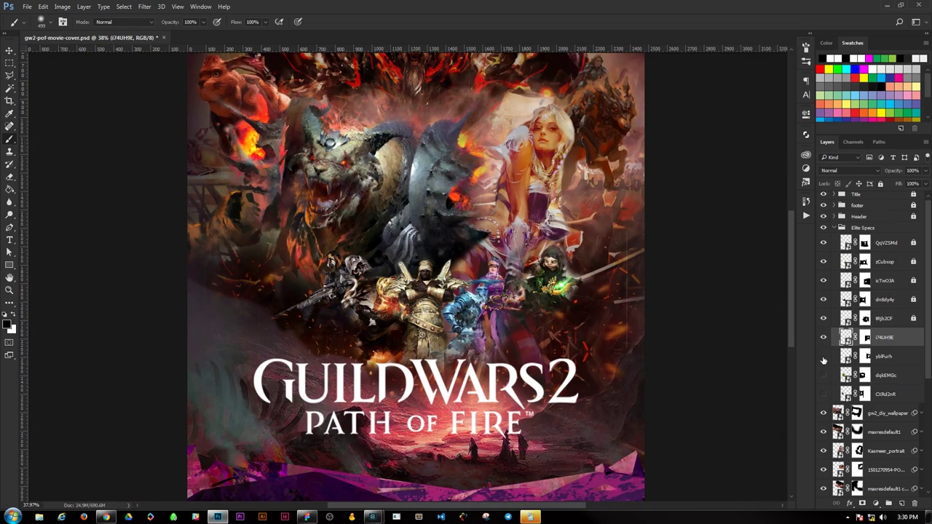
{"action": "key", "text": "alt+bracketleft"}
{"action": "key", "text": "ctrl+bracketleft"}
{"action": "left_click", "coordinate": [823, 356]}
- Nudge the left figure slightly into place with Free Transform and lock its layer
{"action": "key", "text": "v"}
{"action": "scroll", "coordinate": [418, 302], "scroll_direction": "up", "scroll_amount": 3}
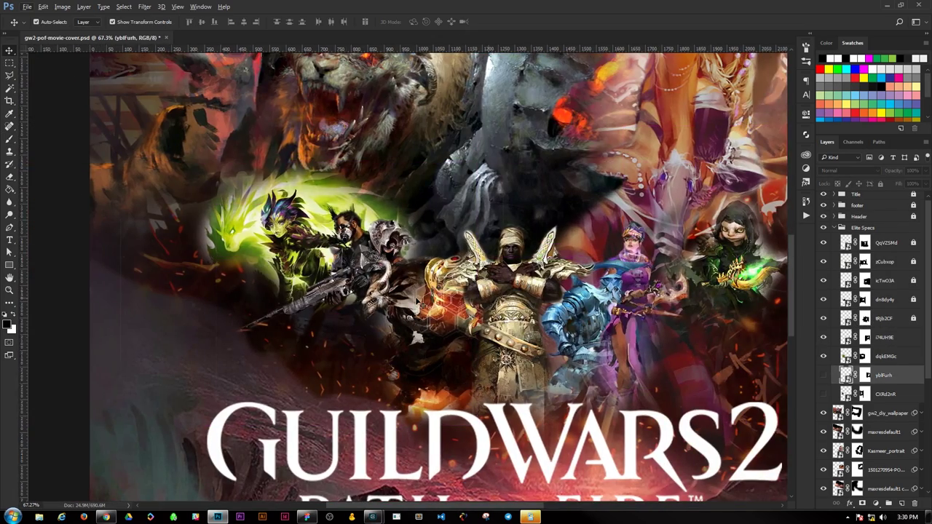
{"action": "left_click", "coordinate": [418, 302]}
{"action": "key", "text": "ctrl+t"}
{"action": "left_click_drag", "start_coordinate": [427, 314], "coordinate": [435, 315]}
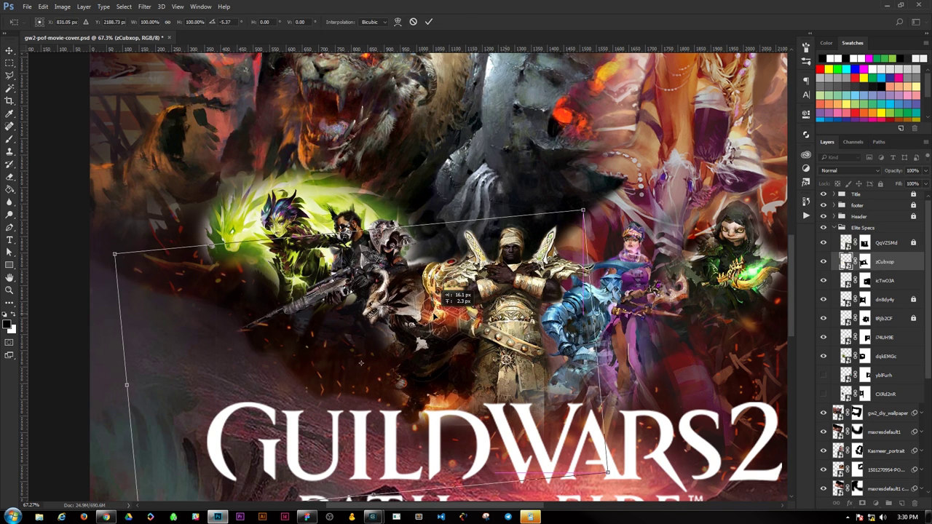
{"action": "key", "text": "Return"}
{"action": "left_click", "coordinate": [881, 183]}
{"action": "key", "text": "alt+bracketleft"}
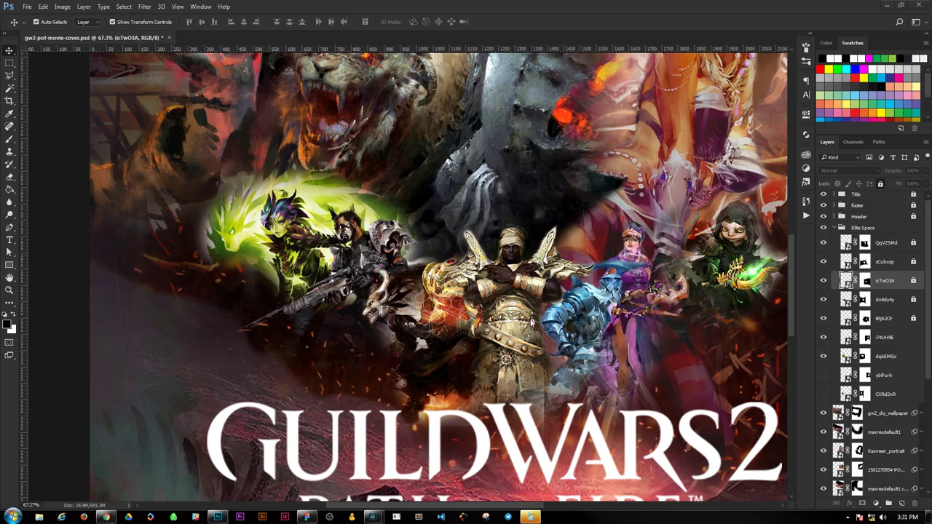
- Move the blue knight figure into its lineup position with Free Transform
{"action": "key", "text": "ctrl+t"}
{"action": "left_click_drag", "start_coordinate": [532, 322], "coordinate": [636, 345]}
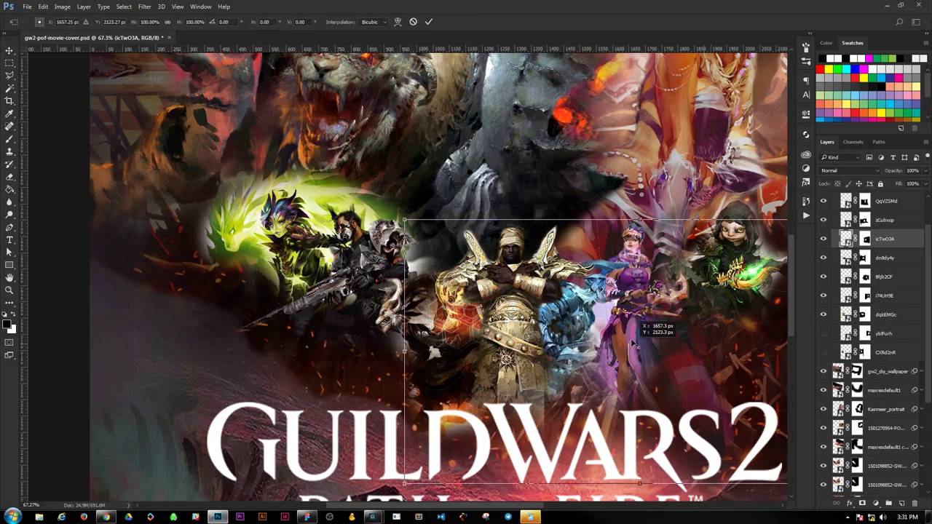
{"action": "key", "text": "Return"}
{"action": "scroll", "coordinate": [714, 364], "scroll_direction": "down", "scroll_amount": 3}
{"action": "scroll", "coordinate": [713, 364], "scroll_direction": "up", "scroll_amount": 2}
- Move the hooded character down, closer to the sorceress
{"action": "key", "text": "alt+bracketleft"}
{"action": "scroll", "coordinate": [738, 384], "scroll_direction": "up", "scroll_amount": 1}
{"action": "key", "text": "alt+bracketleft"}
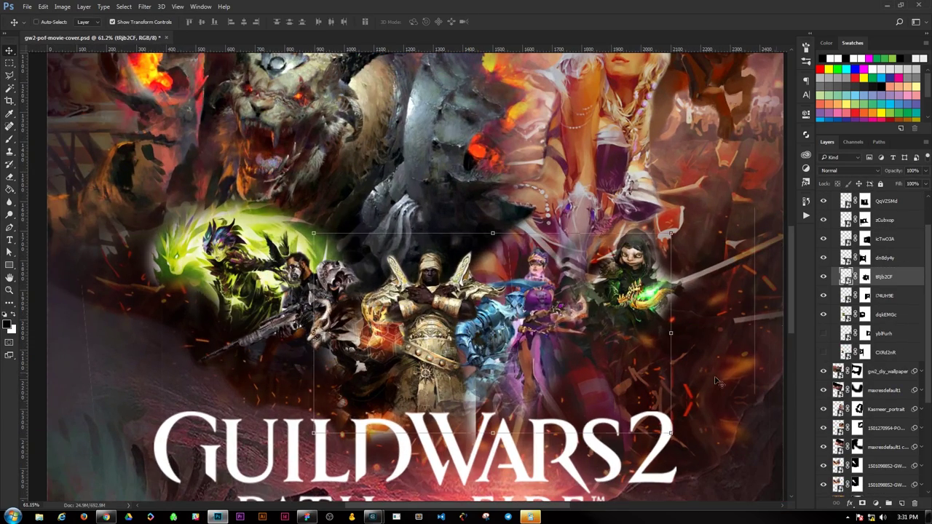
{"action": "key", "text": "b"}
{"action": "key", "text": "ctrl+backslash"}
{"action": "key", "text": "v"}
{"action": "key", "text": "alt+bracketleft"}
{"action": "mouse_move", "coordinate": [764, 281]}
{"action": "left_mouse_down"}
{"action": "mouse_move", "coordinate": [715, 424]}
{"action": "mouse_move", "coordinate": [724, 406]}
{"action": "left_mouse_up"}
{"action": "key", "text": "alt+bracketleft"}
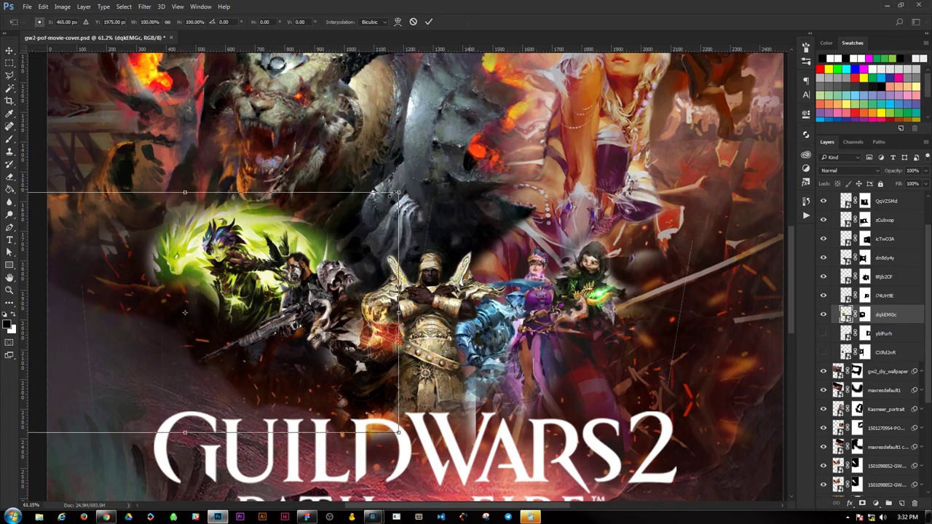
{"action": "scroll", "coordinate": [262, 271], "scroll_direction": "up", "scroll_amount": 3}
{"action": "scroll", "coordinate": [266, 285], "scroll_direction": "down", "scroll_amount": 3}
- Paint the hooded character's mask with a smaller brush to reveal the bony hand and hide the surrounding white glow
{"action": "key", "text": "b"}
{"action": "key", "text": "alt+bracketright"}
{"action": "key", "text": "ctrl+backslash"}
{"action": "scroll", "coordinate": [266, 285], "scroll_direction": "up", "scroll_amount": 2}
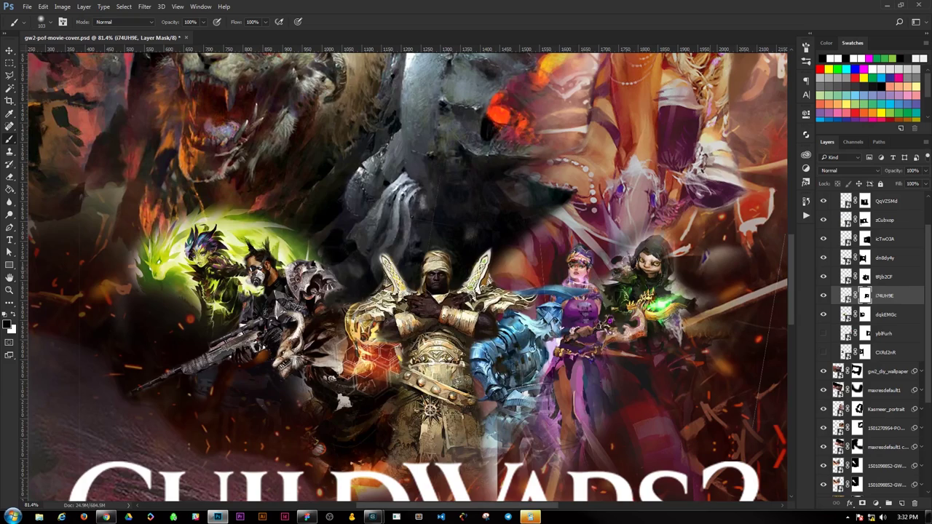
{"action": "scroll", "coordinate": [677, 251], "scroll_direction": "up", "scroll_amount": 2}
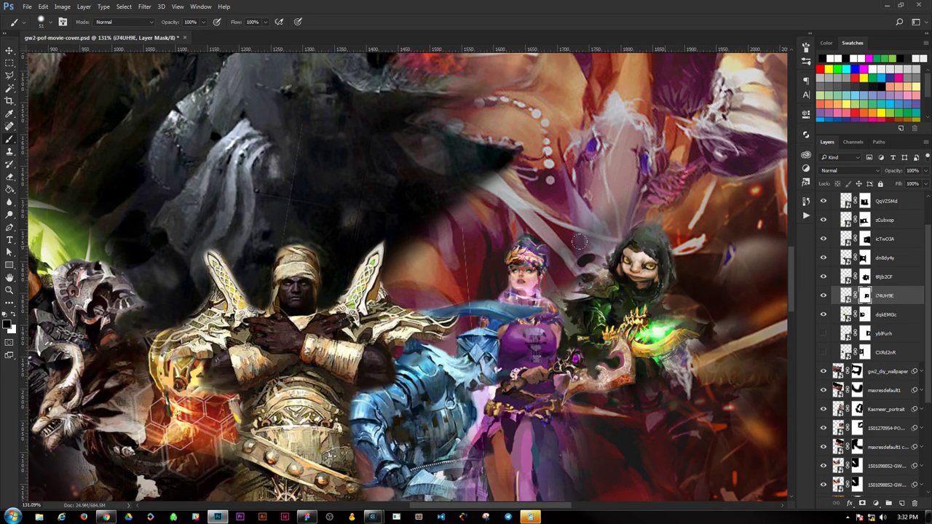
{"action": "left_click_drag", "start_coordinate": [604, 374], "coordinate": [601, 375]}
{"action": "scroll", "coordinate": [681, 222], "scroll_direction": "up", "scroll_amount": 2}
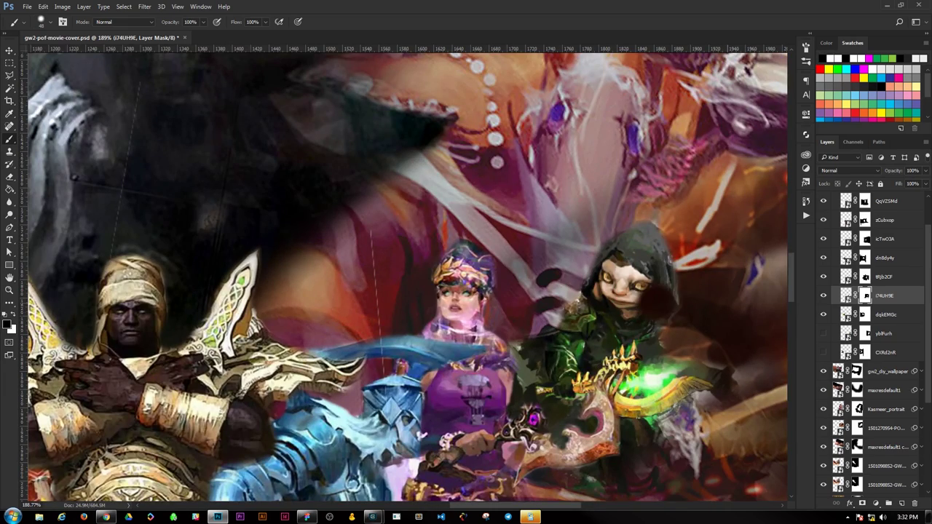
{"action": "scroll", "coordinate": [653, 271], "scroll_direction": "up", "scroll_amount": 3}
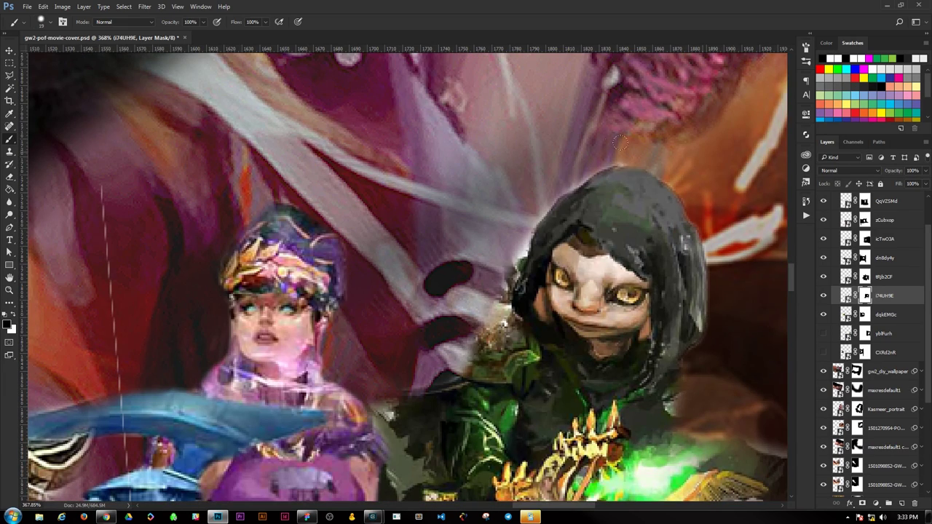
{"action": "mouse_move", "coordinate": [418, 351]}
{"action": "left_mouse_down"}
{"action": "mouse_move", "coordinate": [436, 233]}
{"action": "mouse_move", "coordinate": [408, 305]}
{"action": "mouse_move", "coordinate": [480, 273]}
{"action": "left_mouse_up"}
{"action": "left_click_drag", "start_coordinate": [525, 228], "coordinate": [488, 270]}
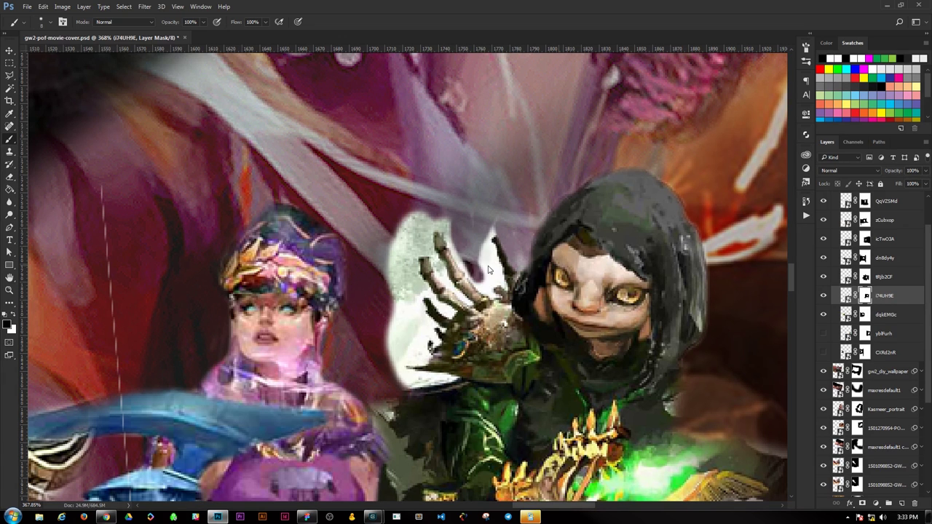
{"action": "left_click_drag", "start_coordinate": [424, 228], "coordinate": [442, 380]}
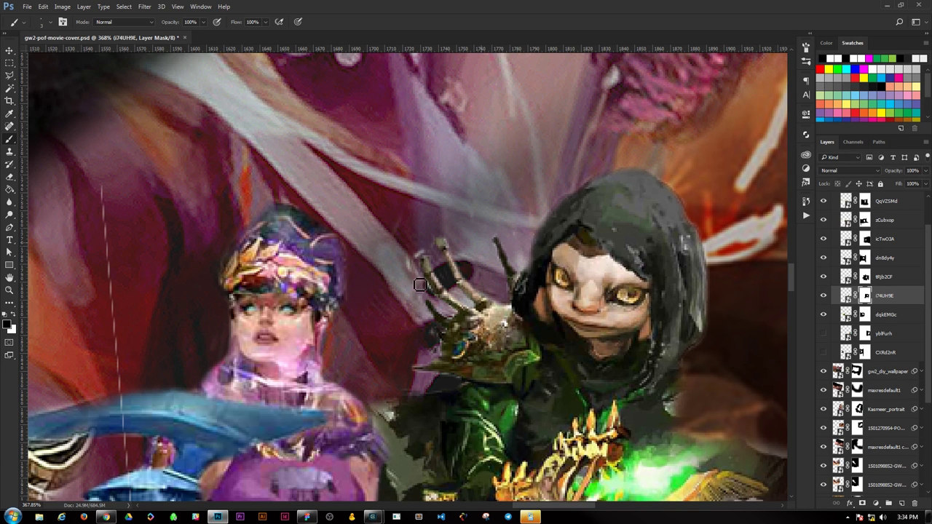
{"action": "scroll", "coordinate": [519, 261], "scroll_direction": "down", "scroll_amount": 10}
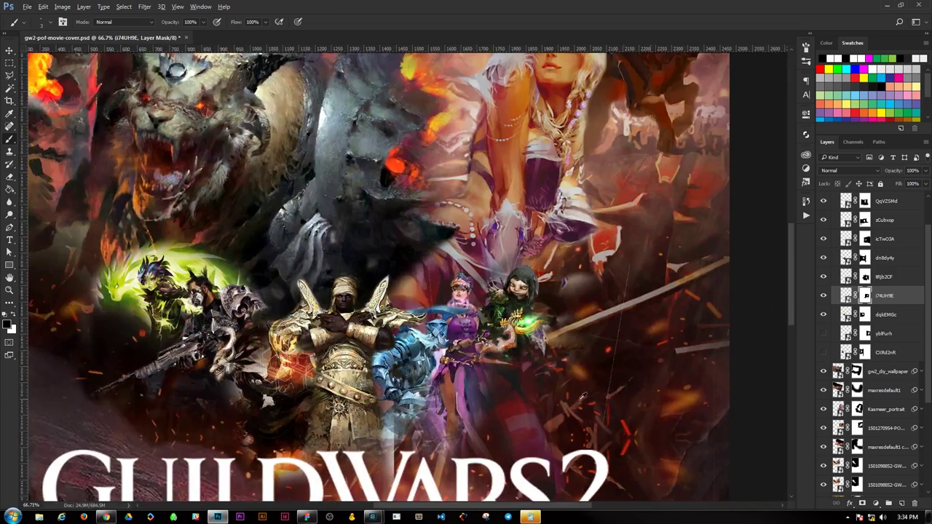
{"action": "key", "text": "alt+bracketright"}
{"action": "key", "text": "alt+bracketright"}
{"action": "key", "text": "alt+bracketright"}
{"action": "key", "text": "alt+bracketright"}
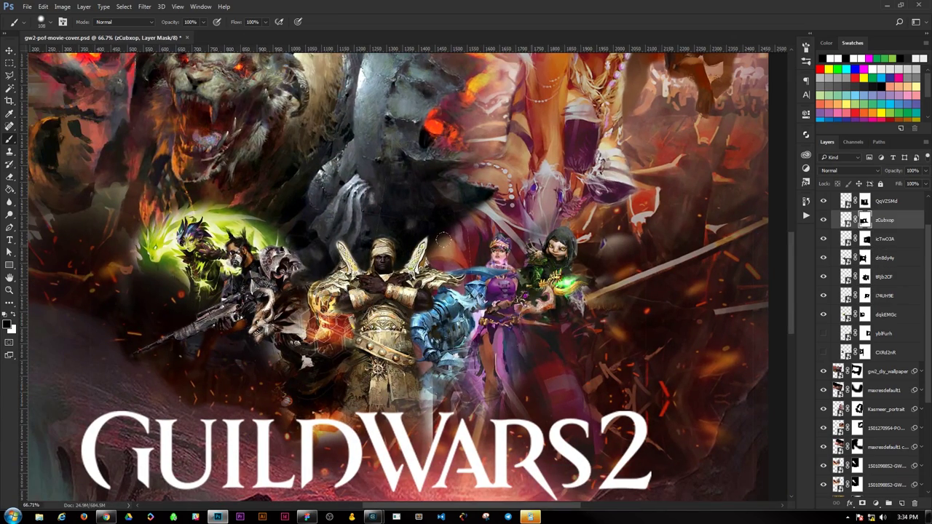
- Mask out the white background around the green figure
{"action": "key", "text": "alt+bracketleft"}
{"action": "key", "text": "alt+bracketleft"}
{"action": "key", "text": "alt+bracketleft"}
{"action": "scroll", "coordinate": [408, 240], "scroll_direction": "up", "scroll_amount": 1}
{"action": "mouse_move", "coordinate": [291, 306]}
{"action": "left_mouse_down"}
{"action": "mouse_move", "coordinate": [412, 238]}
{"action": "mouse_move", "coordinate": [238, 178]}
{"action": "left_mouse_up"}
{"action": "left_click_drag", "start_coordinate": [291, 196], "coordinate": [342, 233]}
{"action": "scroll", "coordinate": [278, 300], "scroll_direction": "up", "scroll_amount": 3}
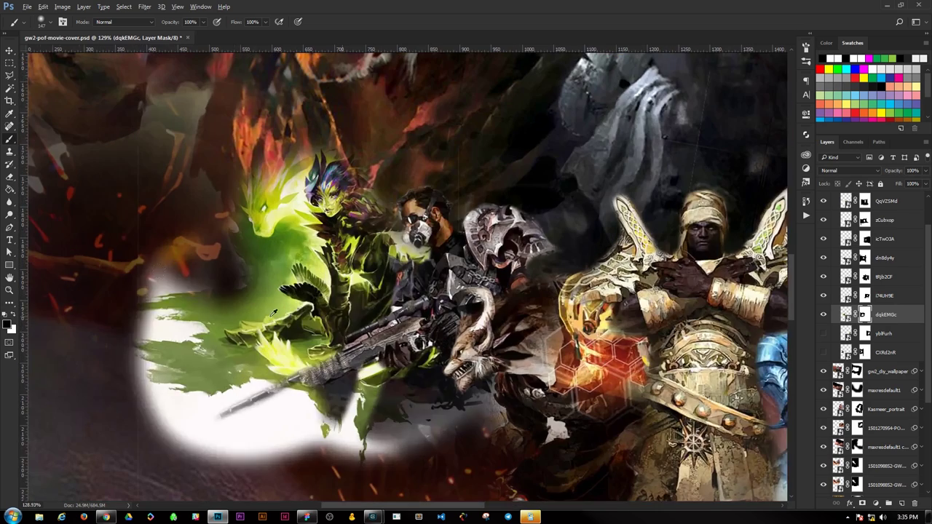
{"action": "left_click_drag", "start_coordinate": [219, 306], "coordinate": [273, 313]}
{"action": "scroll", "coordinate": [247, 257], "scroll_direction": "up", "scroll_amount": 1}
{"action": "left_click_drag", "start_coordinate": [277, 269], "coordinate": [342, 191]}
{"action": "left_click_drag", "start_coordinate": [291, 248], "coordinate": [218, 138]}
{"action": "mouse_move", "coordinate": [233, 291]}
{"action": "left_mouse_down"}
{"action": "mouse_move", "coordinate": [306, 208]}
{"action": "mouse_move", "coordinate": [342, 240]}
{"action": "left_mouse_up"}
- Hide the red patch by the bird head and reveal the green bird's feathers and glow
{"action": "key", "text": "bracketright"}
{"action": "key", "text": "bracketright"}
{"action": "key", "text": "bracketright"}
{"action": "left_click_drag", "start_coordinate": [320, 291], "coordinate": [291, 207]}
{"action": "key", "text": "bracketleft"}
{"action": "key", "text": "bracketleft"}
{"action": "key", "text": "bracketleft"}
{"action": "scroll", "coordinate": [372, 235], "scroll_direction": "up", "scroll_amount": 1}
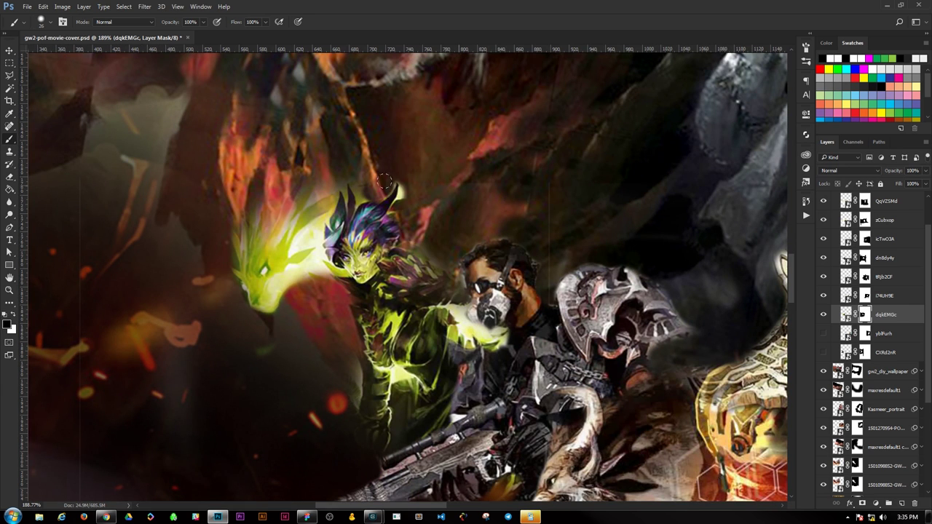
{"action": "left_click_drag", "start_coordinate": [318, 232], "coordinate": [415, 182]}
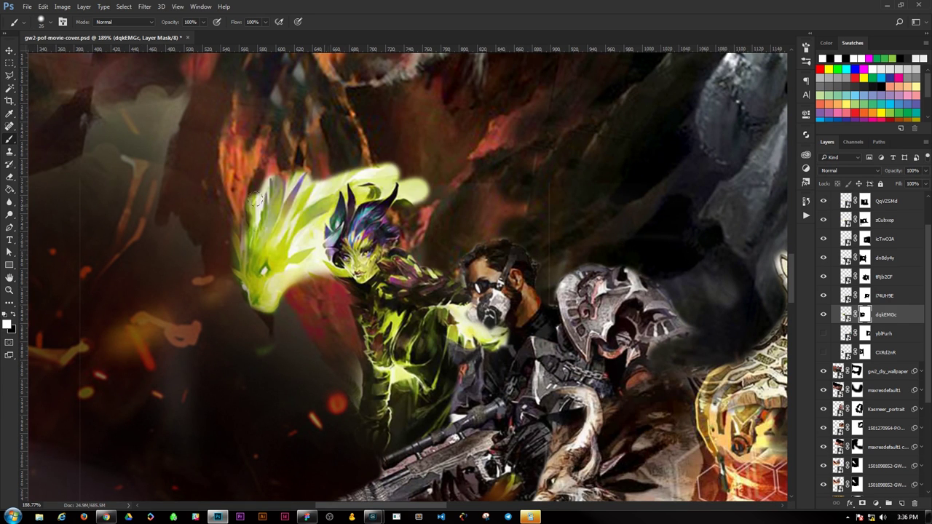
{"action": "left_click_drag", "start_coordinate": [255, 139], "coordinate": [211, 247]}
{"action": "left_click_drag", "start_coordinate": [205, 189], "coordinate": [240, 209]}
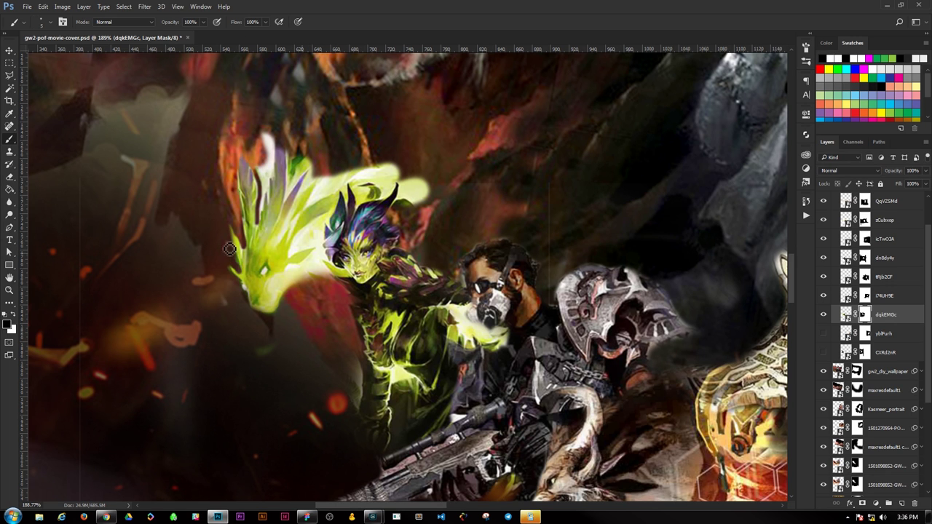
- Hide the green glow beside the head, undo the over-stroke and paint the glow back
{"action": "scroll", "coordinate": [293, 251], "scroll_direction": "up", "scroll_amount": 2}
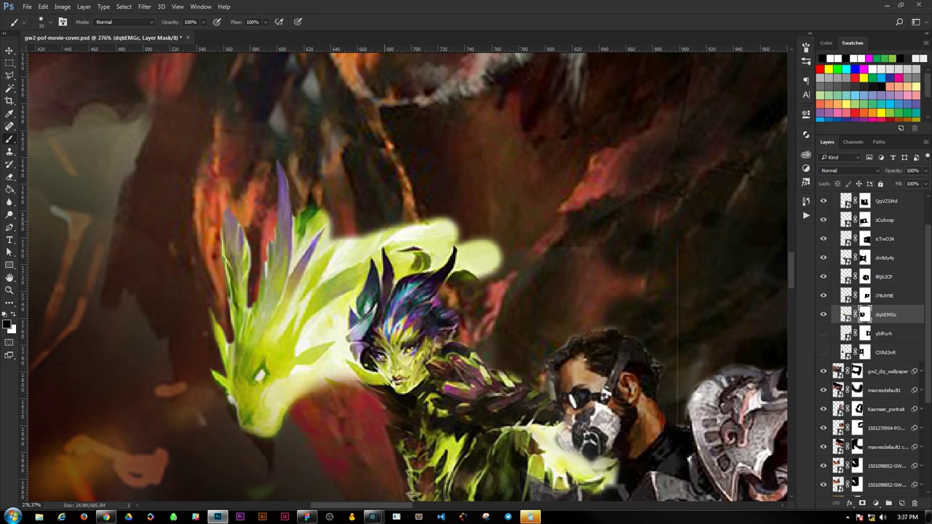
{"action": "left_click_drag", "start_coordinate": [348, 260], "coordinate": [402, 265]}
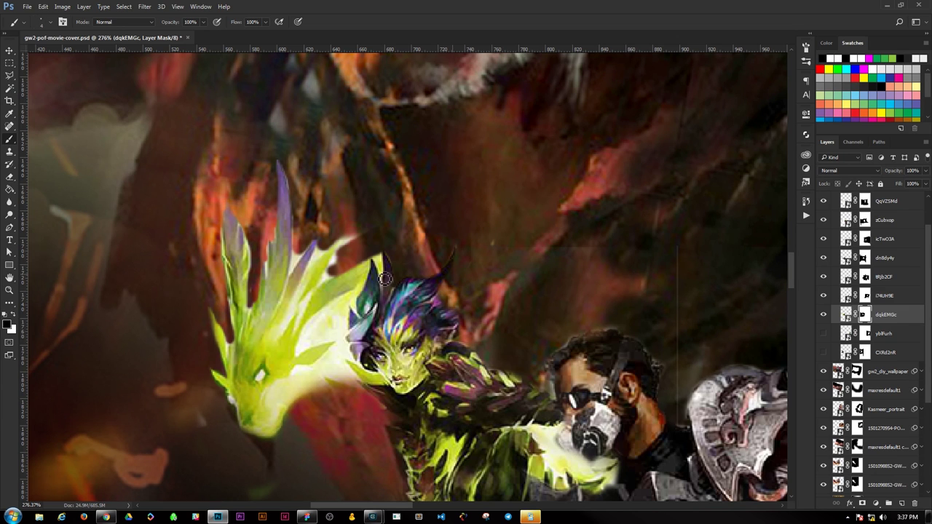
{"action": "left_click_drag", "start_coordinate": [430, 239], "coordinate": [613, 166]}
{"action": "key", "text": "ctrl+z"}
{"action": "key", "text": "x"}
{"action": "left_click_drag", "start_coordinate": [313, 277], "coordinate": [418, 219]}
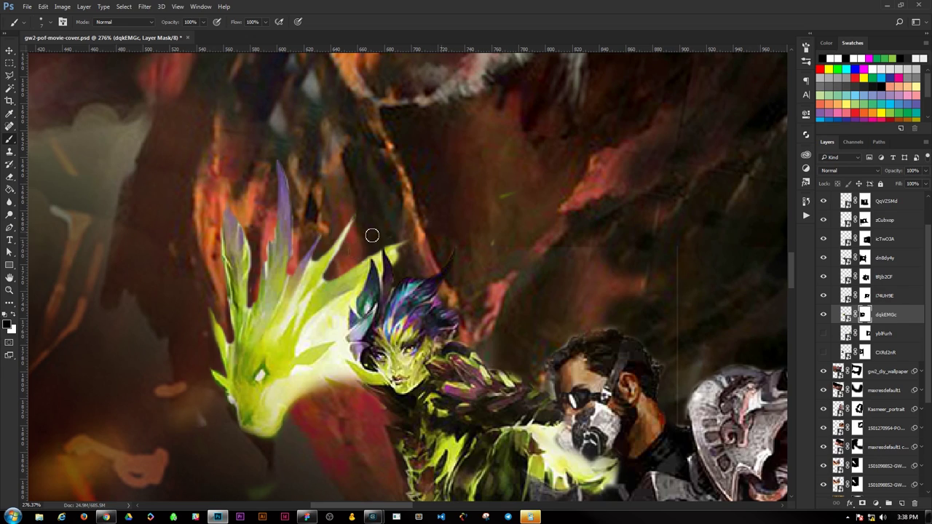
- Refine the sylvari's green glow, hiding the glow left of her head
{"action": "scroll", "coordinate": [371, 235], "scroll_direction": "down", "scroll_amount": 5}
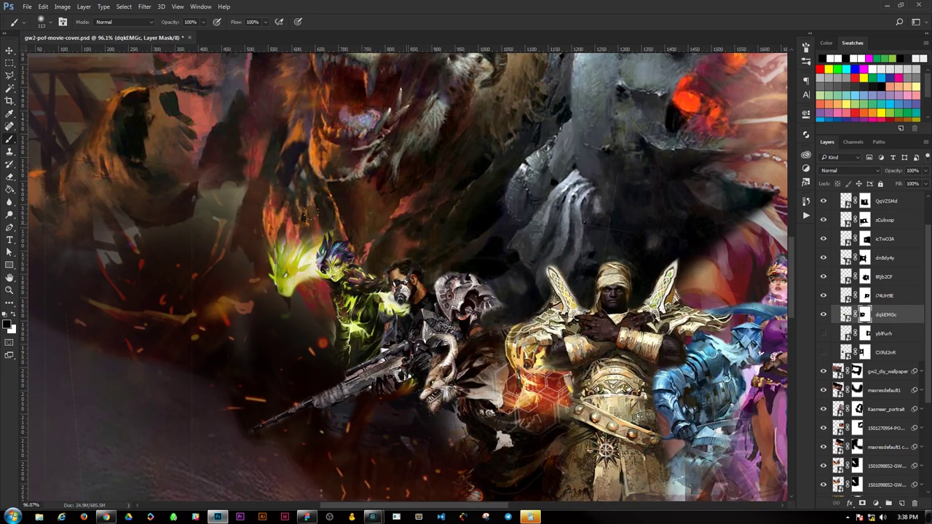
{"action": "key", "text": "x"}
{"action": "left_click_drag", "start_coordinate": [366, 221], "coordinate": [284, 255]}
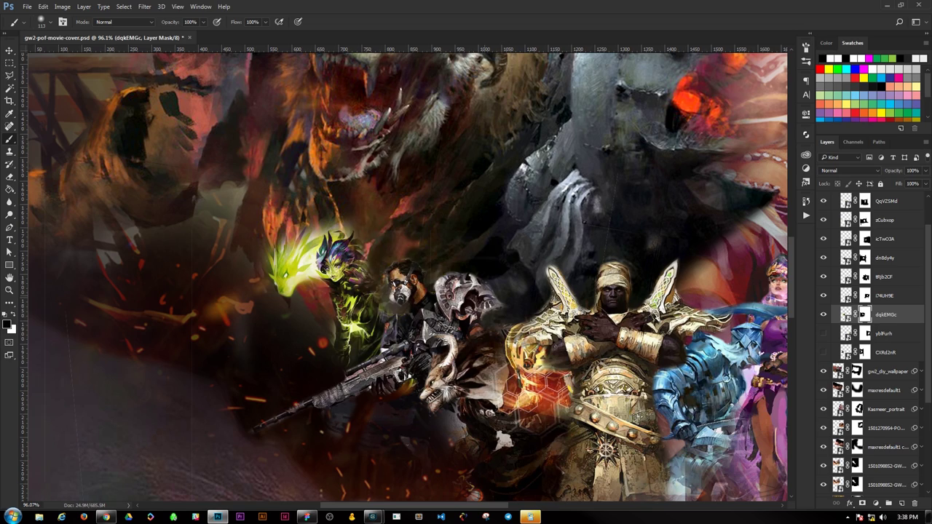
{"action": "scroll", "coordinate": [364, 218], "scroll_direction": "down", "scroll_amount": 5}
{"action": "scroll", "coordinate": [335, 240], "scroll_direction": "up", "scroll_amount": 8}
{"action": "mouse_move", "coordinate": [277, 313]}
{"action": "left_mouse_down"}
{"action": "mouse_move", "coordinate": [324, 198]}
{"action": "mouse_move", "coordinate": [457, 398]}
{"action": "left_mouse_up"}
{"action": "key", "text": "x"}
{"action": "scroll", "coordinate": [495, 198], "scroll_direction": "down", "scroll_amount": 3}
{"action": "key", "text": "alt+bracketright"}
{"action": "key", "text": "alt+bracketright"}
{"action": "key", "text": "alt+bracketright"}
{"action": "key", "text": "alt+bracketright"}
{"action": "key", "text": "alt+bracketright"}
- Nudge a hero layer into place and show the hidden armoured figure
{"action": "key", "text": "v"}
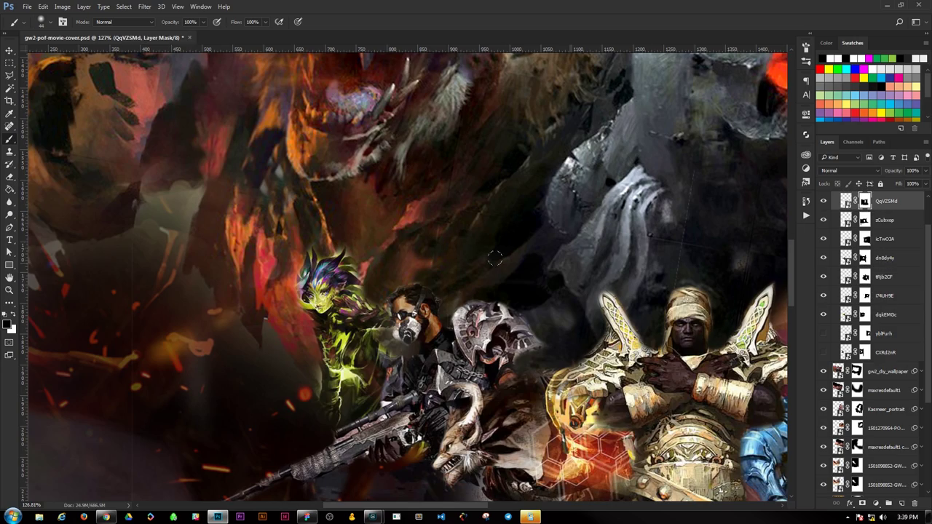
{"action": "scroll", "coordinate": [437, 291], "scroll_direction": "down", "scroll_amount": 3}
{"action": "left_click_drag", "start_coordinate": [494, 219], "coordinate": [627, 276]}
{"action": "left_click", "coordinate": [823, 352]}
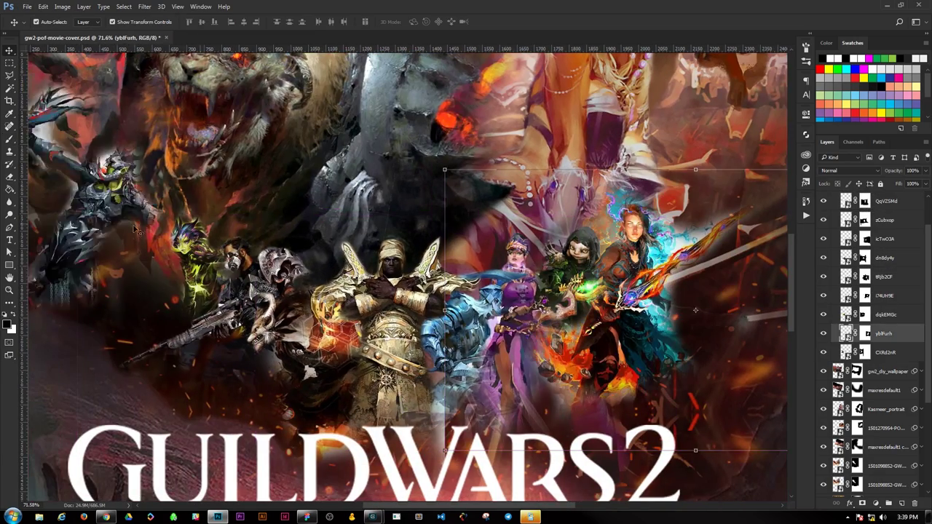
{"action": "left_click", "coordinate": [884, 352]}
- Rotate and scale the armoured figure into the far left of the lineup
{"action": "key", "text": "ctrl+t"}
{"action": "left_click_drag", "start_coordinate": [466, 436], "coordinate": [368, 337]}
{"action": "key", "text": "Return"}
{"action": "key", "text": "alt+bracketright"}
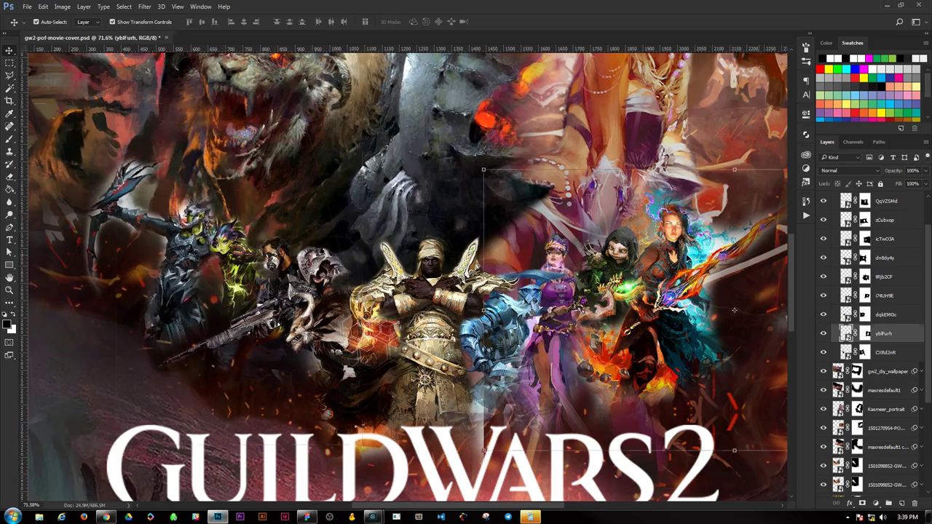
{"action": "scroll", "coordinate": [408, 276], "scroll_direction": "right", "scroll_amount": 5}
{"action": "scroll", "coordinate": [408, 276], "scroll_direction": "down", "scroll_amount": 2}
{"action": "scroll", "coordinate": [422, 323], "scroll_direction": "up", "scroll_amount": 2}
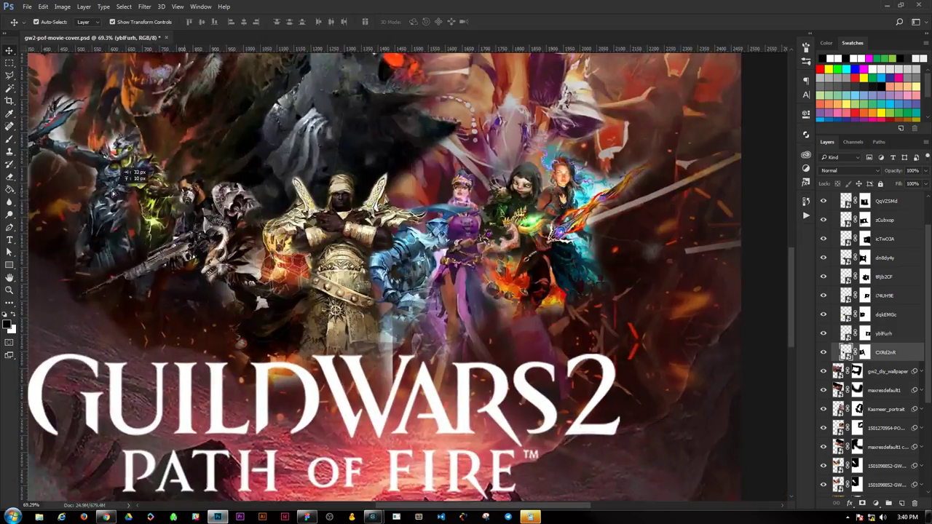
{"action": "scroll", "coordinate": [429, 318], "scroll_direction": "down", "scroll_amount": 2}
{"action": "scroll", "coordinate": [439, 312], "scroll_direction": "down", "scroll_amount": 2}
- Commit the 'September 22' text, shrink it and move it just above the footer
{"action": "scroll", "coordinate": [439, 341], "scroll_direction": "up", "scroll_amount": 1}
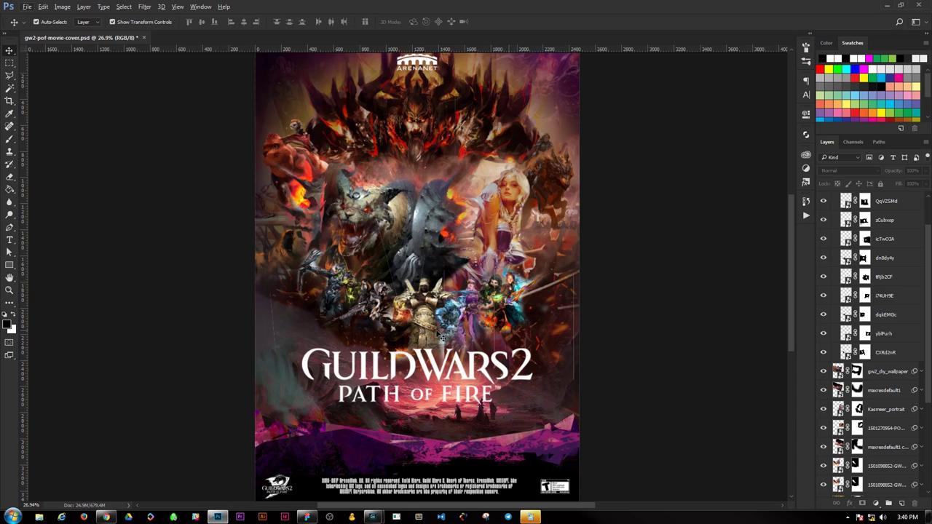
{"action": "scroll", "coordinate": [305, 292], "scroll_direction": "up", "scroll_amount": 3}
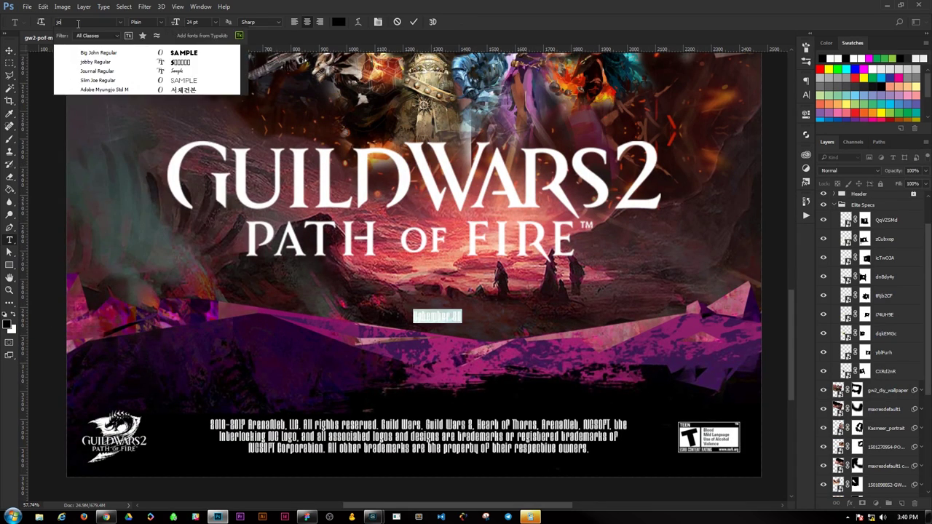
{"action": "key", "text": "ctrl+Return"}
{"action": "key", "text": "v"}
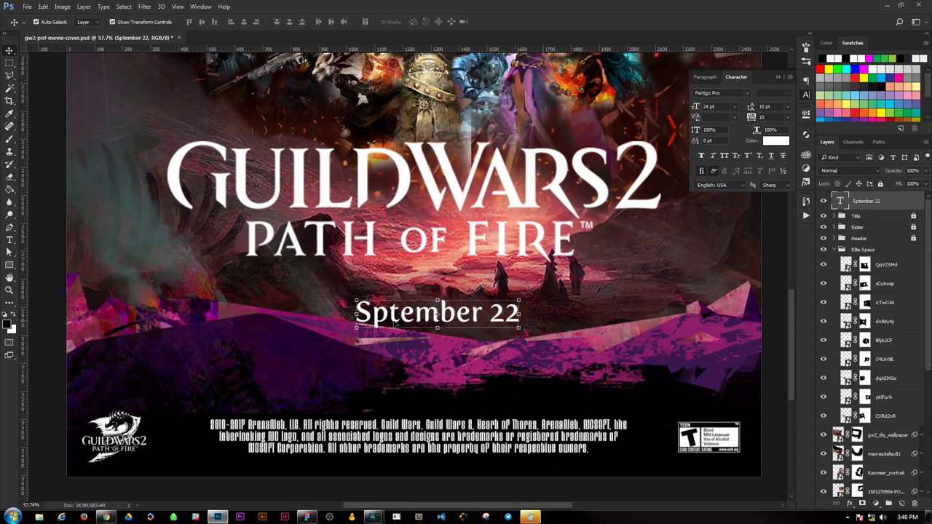
{"action": "left_click_drag", "start_coordinate": [527, 328], "coordinate": [507, 317]}
{"action": "scroll", "coordinate": [419, 291], "scroll_direction": "down", "scroll_amount": 1}
{"action": "mouse_move", "coordinate": [410, 306]}
{"action": "left_mouse_down"}
{"action": "mouse_move", "coordinate": [410, 359]}
{"action": "mouse_move", "coordinate": [398, 388]}
{"action": "left_mouse_up"}
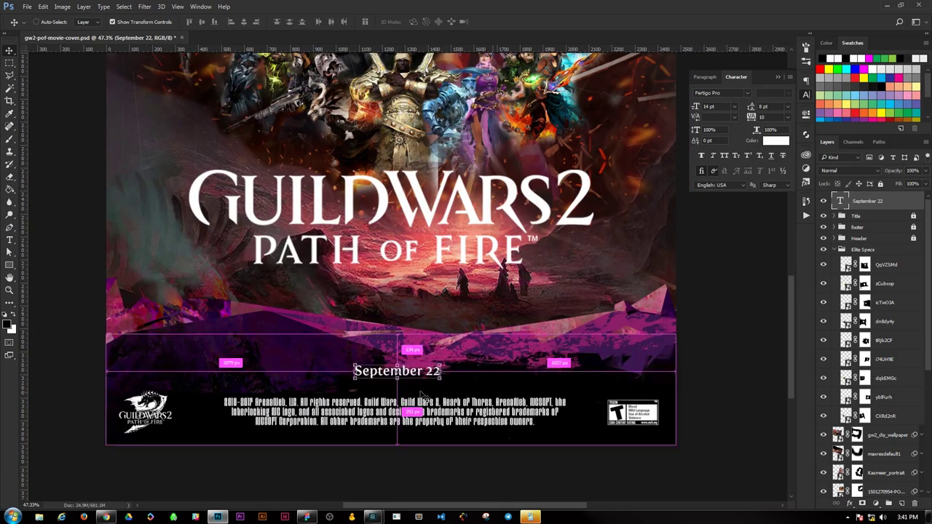
{"action": "key", "text": "ctrl+0"}
- Move the September 22 layer into the footer group and collapse the group
{"action": "left_click", "coordinate": [881, 262]}
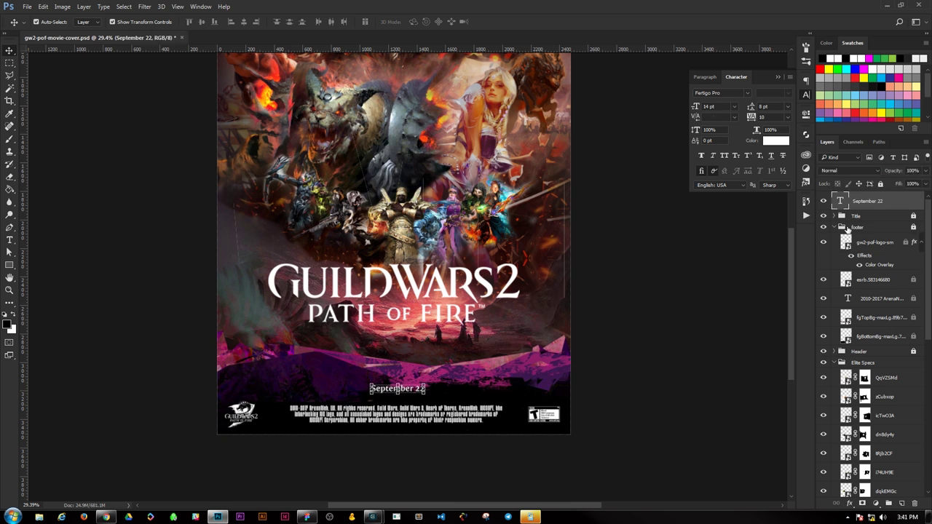
{"action": "left_click_drag", "start_coordinate": [882, 299], "coordinate": [882, 256]}
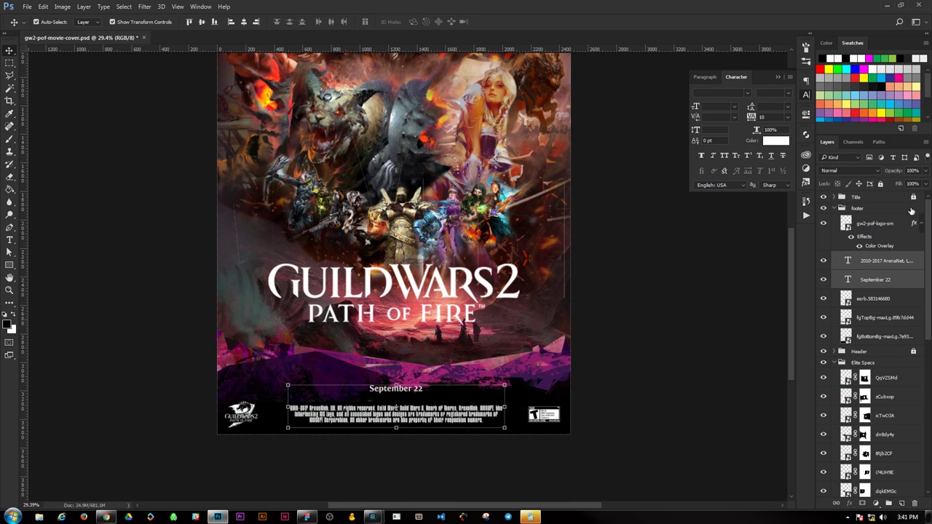
{"action": "left_click", "coordinate": [652, 384]}
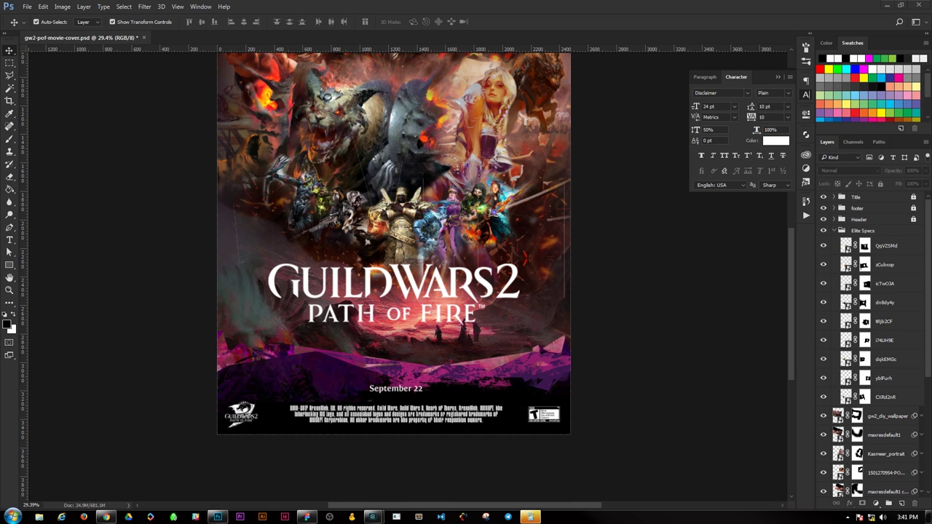
- Target the armoured CXRd2nR hero's layer mask with the Brush and reveal his hand and blade edge
{"action": "scroll", "coordinate": [440, 320], "scroll_direction": "up", "scroll_amount": 2}
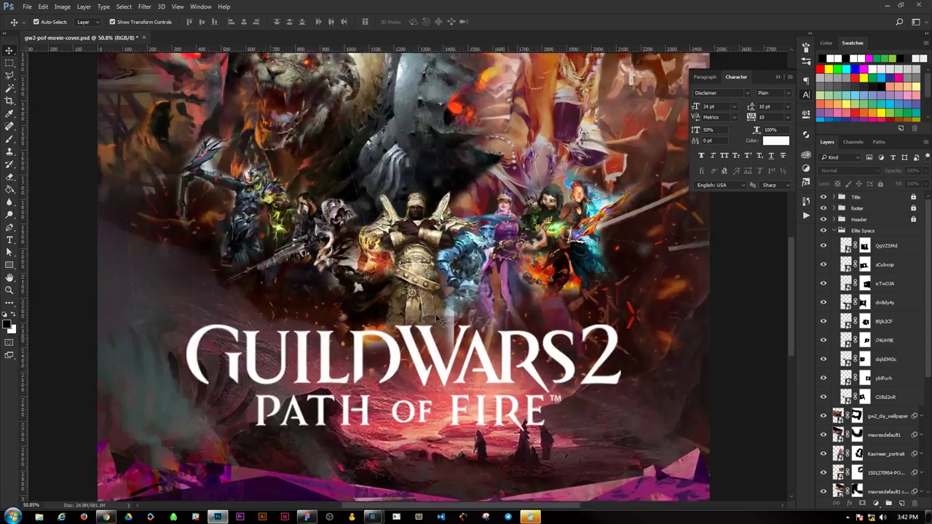
{"action": "scroll", "coordinate": [440, 320], "scroll_direction": "up", "scroll_amount": 1}
{"action": "left_click", "coordinate": [873, 283]}
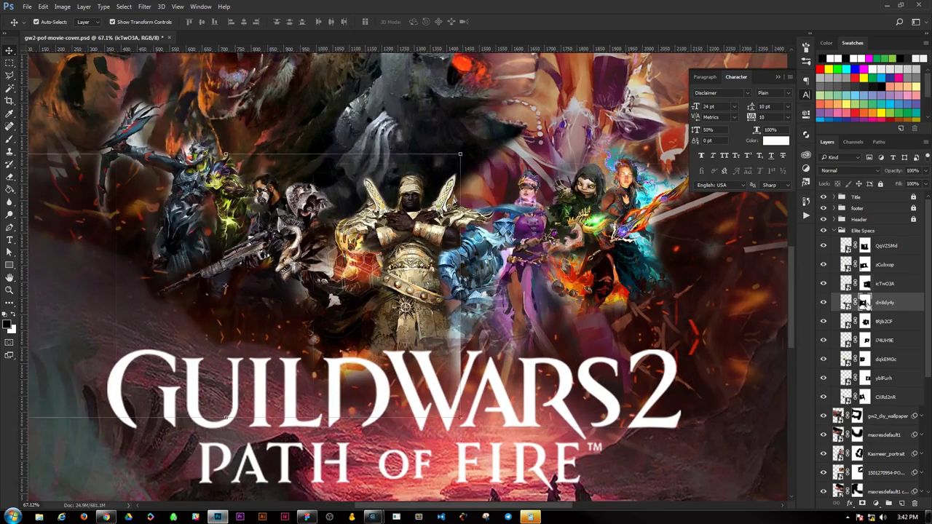
{"action": "key", "text": "b"}
{"action": "scroll", "coordinate": [342, 300], "scroll_direction": "up", "scroll_amount": 1}
{"action": "scroll", "coordinate": [342, 301], "scroll_direction": "up", "scroll_amount": 2}
{"action": "left_click", "coordinate": [342, 301], "text": "ctrl"}
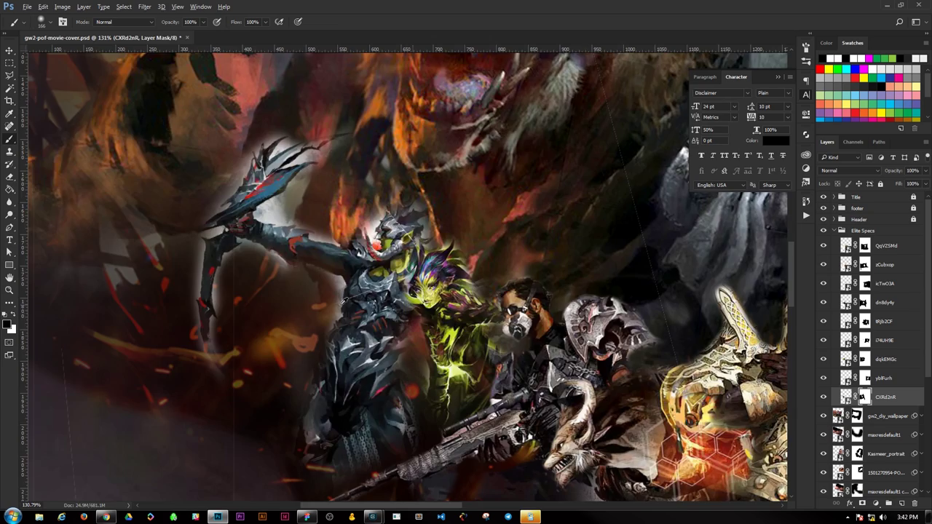
{"action": "scroll", "coordinate": [305, 249], "scroll_direction": "up", "scroll_amount": 1}
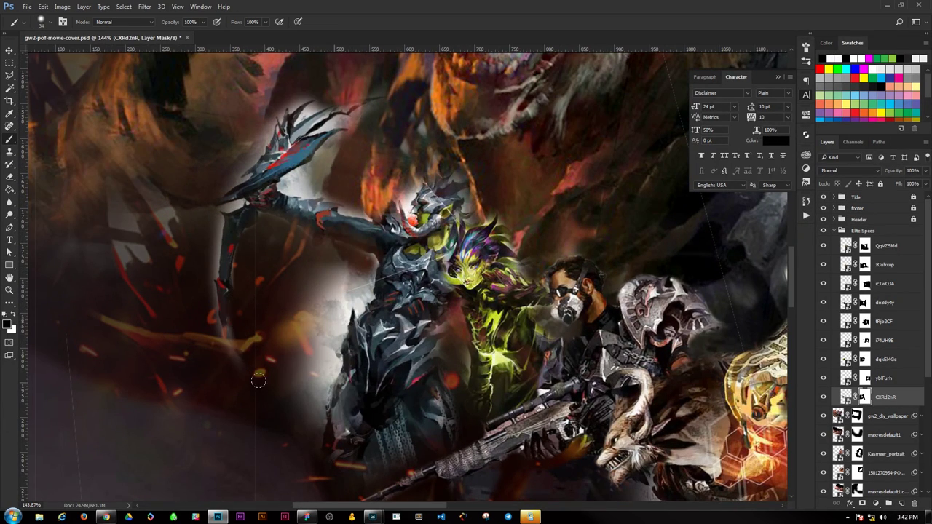
{"action": "left_click_drag", "start_coordinate": [258, 379], "coordinate": [222, 295]}
{"action": "left_click_drag", "start_coordinate": [306, 408], "coordinate": [328, 298]}
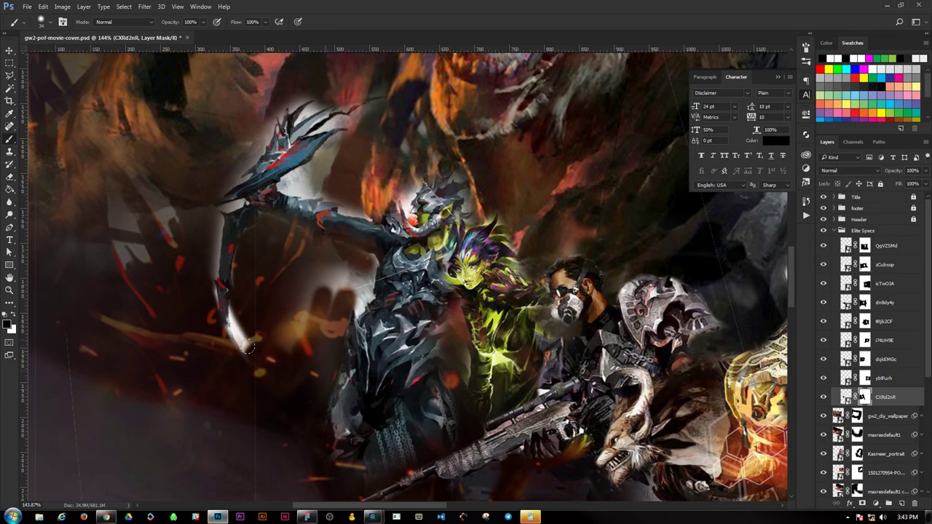
- Reveal the armour spikes and fire on the armoured hero's mask
{"action": "scroll", "coordinate": [234, 226], "scroll_direction": "up", "scroll_amount": 2}
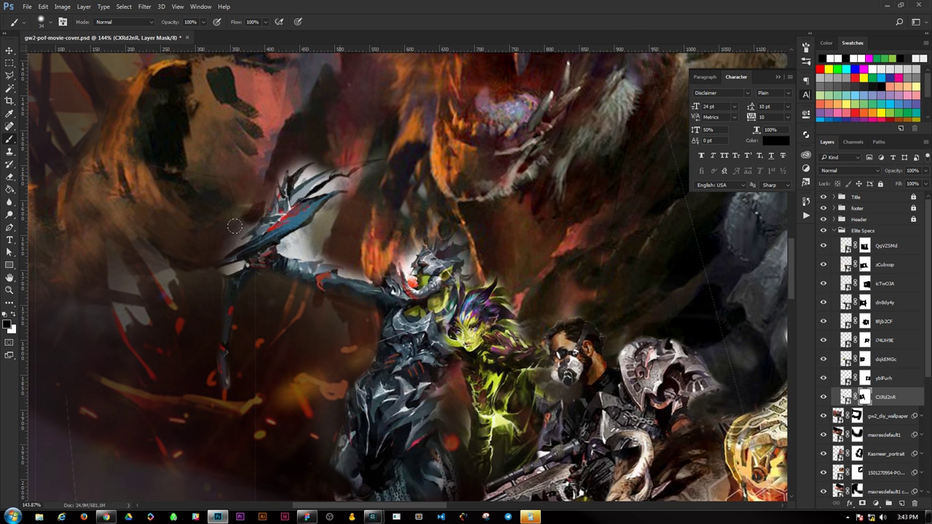
{"action": "left_click_drag", "start_coordinate": [387, 277], "coordinate": [348, 266]}
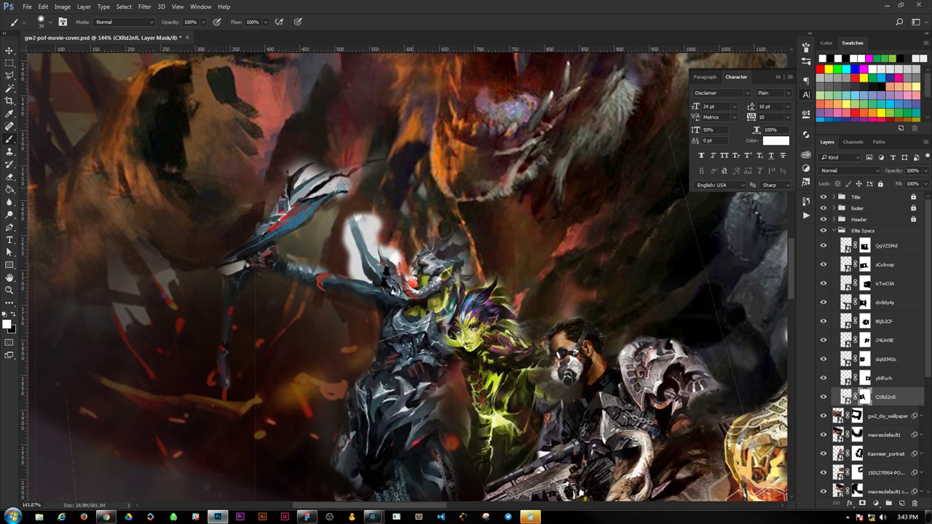
{"action": "left_click_drag", "start_coordinate": [409, 273], "coordinate": [466, 233]}
{"action": "scroll", "coordinate": [437, 262], "scroll_direction": "down", "scroll_amount": 2}
{"action": "left_click_drag", "start_coordinate": [445, 306], "coordinate": [437, 451]}
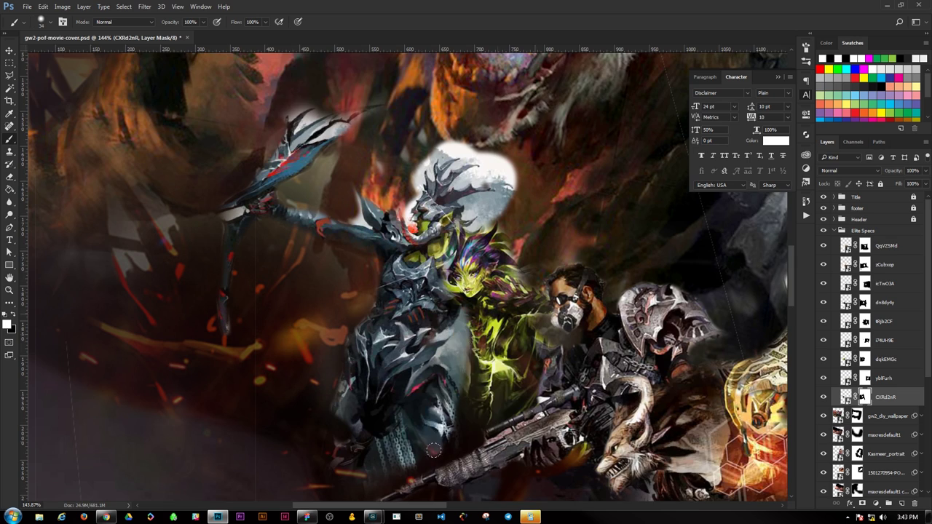
{"action": "scroll", "coordinate": [437, 408], "scroll_direction": "down", "scroll_amount": 2}
- Paint black on the mask to hide the light-grey area under the helmet
{"action": "key", "text": "x"}
{"action": "left_click_drag", "start_coordinate": [480, 378], "coordinate": [378, 436]}
{"action": "scroll", "coordinate": [466, 219], "scroll_direction": "up", "scroll_amount": 3}
{"action": "scroll", "coordinate": [466, 218], "scroll_direction": "up", "scroll_amount": 3}
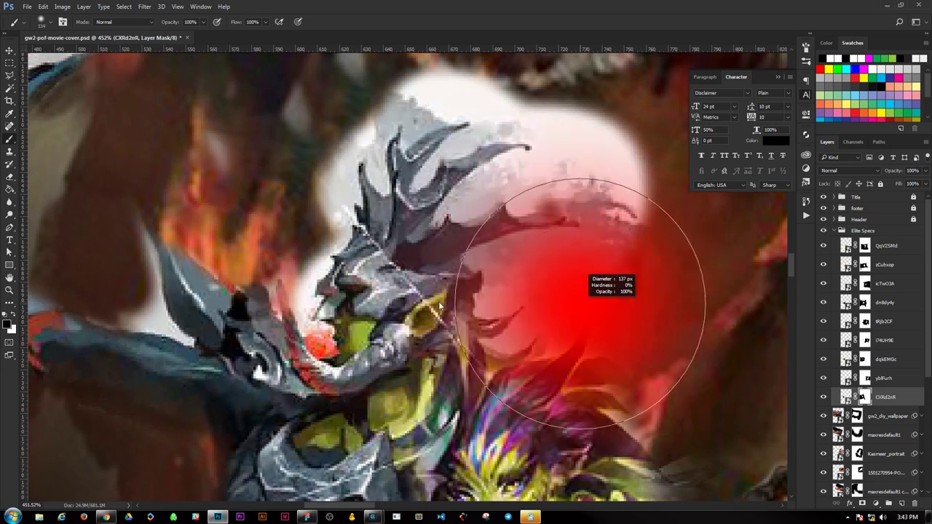
{"action": "mouse_move", "coordinate": [514, 251]}
{"action": "left_mouse_down"}
{"action": "mouse_move", "coordinate": [553, 306]}
{"action": "mouse_move", "coordinate": [525, 357]}
{"action": "mouse_move", "coordinate": [604, 299]}
{"action": "mouse_move", "coordinate": [453, 205]}
{"action": "mouse_move", "coordinate": [626, 167]}
{"action": "mouse_move", "coordinate": [648, 219]}
{"action": "mouse_move", "coordinate": [465, 109]}
{"action": "left_mouse_up"}
{"action": "scroll", "coordinate": [466, 109], "scroll_direction": "up", "scroll_amount": 1}
{"action": "mouse_move", "coordinate": [582, 109]}
{"action": "left_mouse_down"}
{"action": "mouse_move", "coordinate": [378, 166]}
{"action": "mouse_move", "coordinate": [313, 309]}
{"action": "left_mouse_up"}
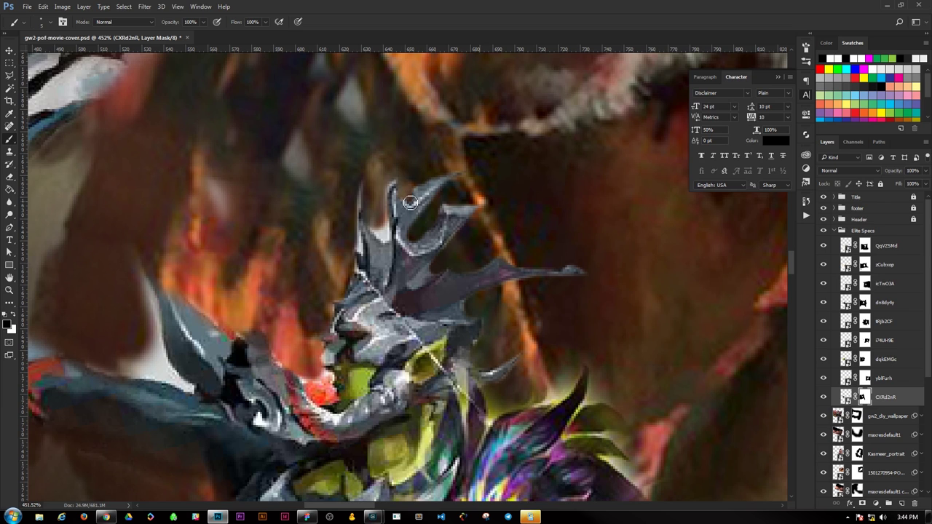
{"action": "scroll", "coordinate": [353, 241], "scroll_direction": "down", "scroll_amount": 1}
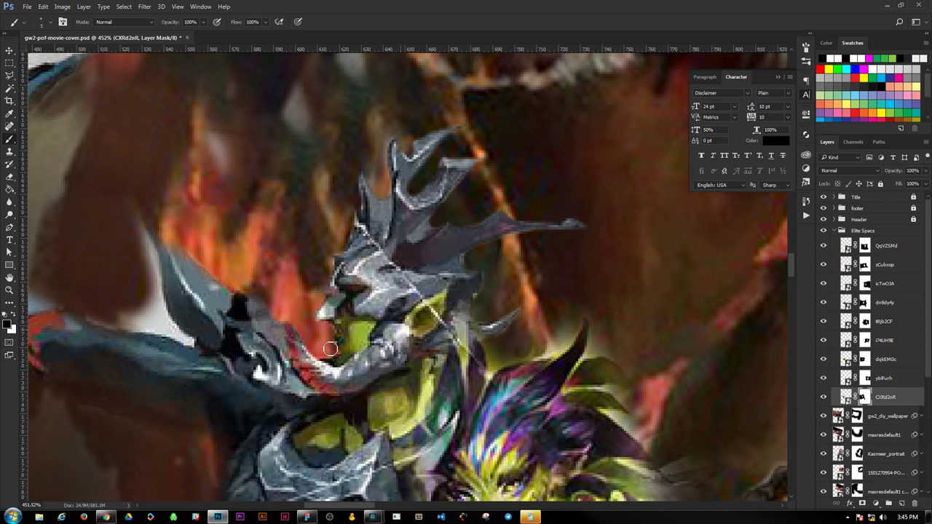
{"action": "scroll", "coordinate": [329, 350], "scroll_direction": "up", "scroll_amount": 1}
{"action": "scroll", "coordinate": [330, 349], "scroll_direction": "left", "scroll_amount": 3}
- Reveal part of the blade in white, undoing a stray hook-shaped stroke
{"action": "key", "text": "x"}
{"action": "left_click_drag", "start_coordinate": [342, 211], "coordinate": [393, 255]}
{"action": "left_click_drag", "start_coordinate": [321, 199], "coordinate": [386, 346]}
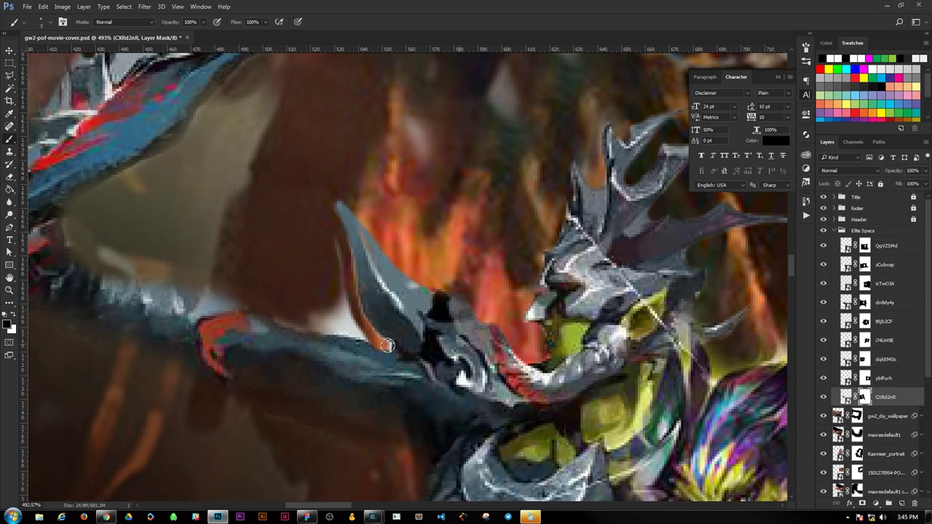
{"action": "left_click_drag", "start_coordinate": [459, 246], "coordinate": [429, 209]}
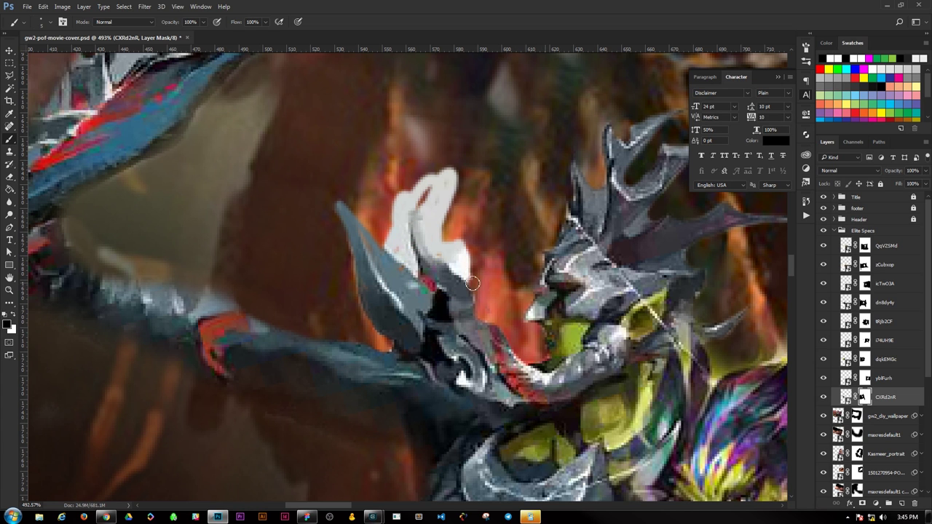
{"action": "key", "text": "ctrl+z"}
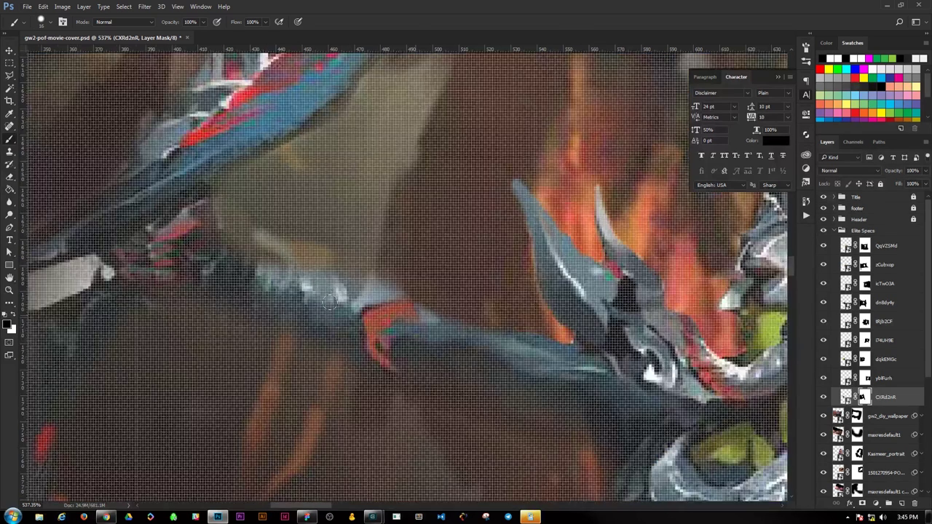
{"action": "scroll", "coordinate": [475, 309], "scroll_direction": "down", "scroll_amount": 2}
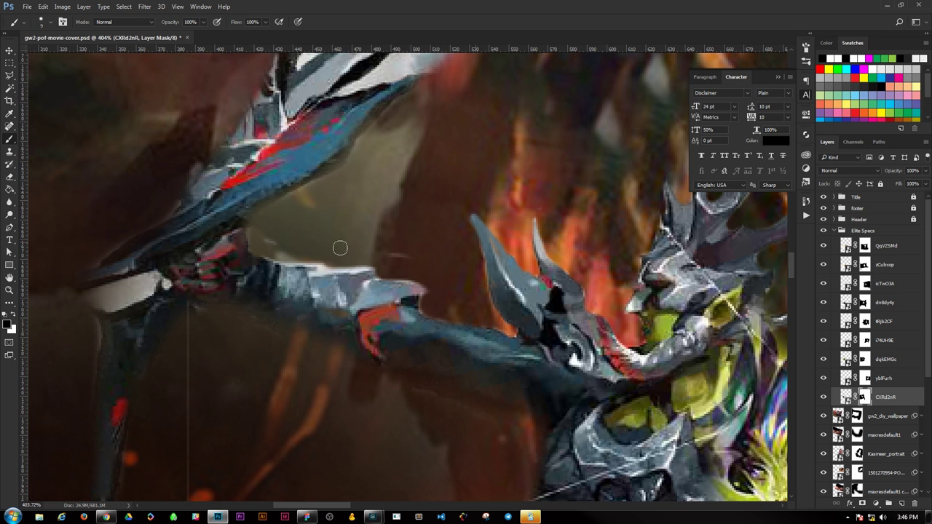
{"action": "scroll", "coordinate": [277, 255], "scroll_direction": "up", "scroll_amount": 2}
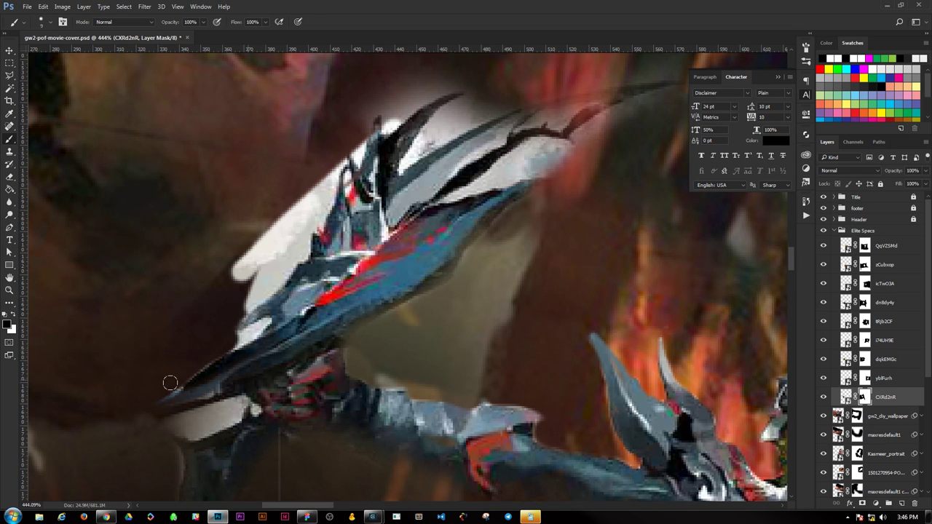
- Mask out the white halo below, left of, and along the top of the blade
{"action": "left_click_drag", "start_coordinate": [169, 382], "coordinate": [193, 435]}
{"action": "mouse_move", "coordinate": [306, 246]}
{"action": "left_mouse_down"}
{"action": "mouse_move", "coordinate": [295, 248]}
{"action": "mouse_move", "coordinate": [255, 313]}
{"action": "left_mouse_up"}
{"action": "scroll", "coordinate": [254, 313], "scroll_direction": "up", "scroll_amount": 1}
{"action": "left_click_drag", "start_coordinate": [473, 167], "coordinate": [415, 214]}
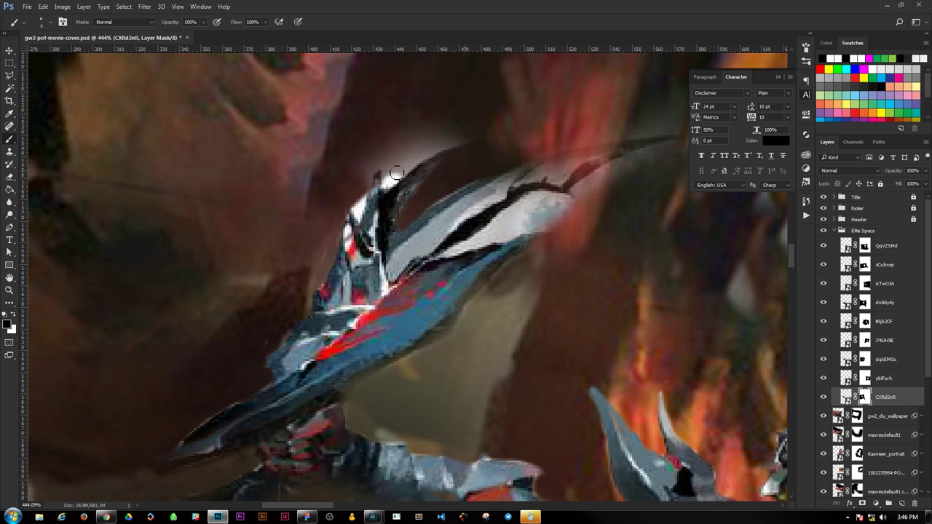
{"action": "left_click_drag", "start_coordinate": [396, 173], "coordinate": [362, 183]}
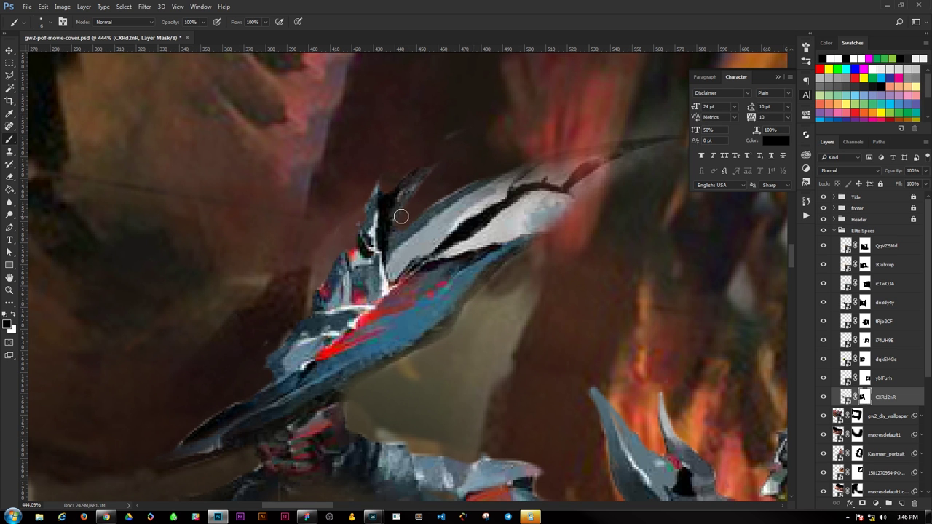
{"action": "left_click_drag", "start_coordinate": [401, 216], "coordinate": [518, 203]}
{"action": "scroll", "coordinate": [576, 204], "scroll_direction": "right", "scroll_amount": 3}
{"action": "left_click_drag", "start_coordinate": [553, 153], "coordinate": [445, 163]}
{"action": "scroll", "coordinate": [473, 182], "scroll_direction": "down", "scroll_amount": 5}
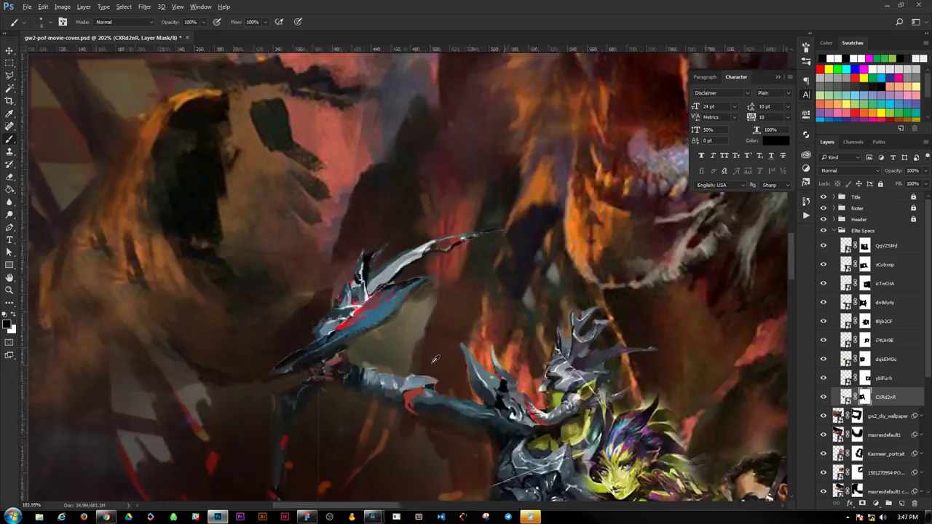
{"action": "scroll", "coordinate": [473, 182], "scroll_direction": "down", "scroll_amount": 3}
{"action": "scroll", "coordinate": [575, 247], "scroll_direction": "up", "scroll_amount": 4}
- Move to the flaming-sword woman's layer and reveal more of her flaming blade
{"action": "key", "text": "alt+bracketright"}
{"action": "mouse_move", "coordinate": [575, 216]}
{"action": "left_mouse_down"}
{"action": "mouse_move", "coordinate": [445, 250]}
{"action": "mouse_move", "coordinate": [312, 348]}
{"action": "left_mouse_up"}
{"action": "scroll", "coordinate": [445, 251], "scroll_direction": "up", "scroll_amount": 2}
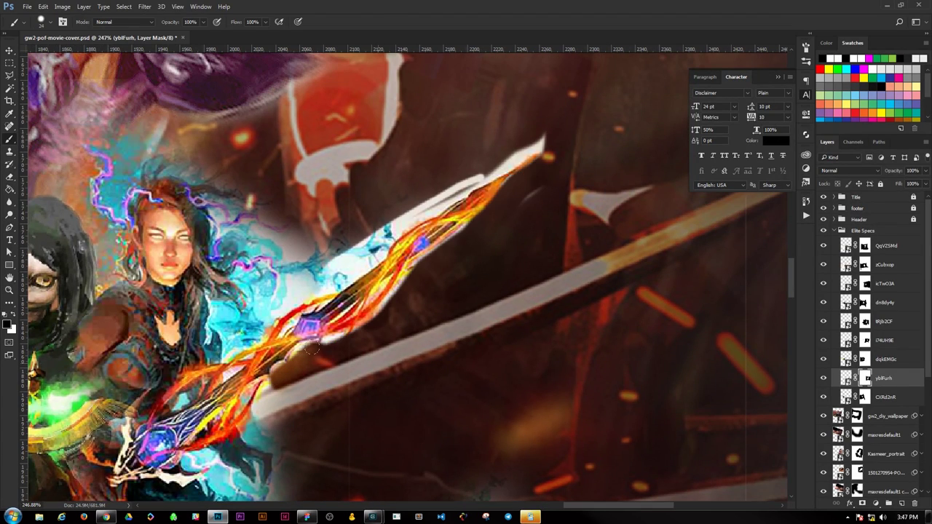
- Hide the white halo along the flaming blade and the dark background near her head
{"action": "left_click_drag", "start_coordinate": [528, 134], "coordinate": [281, 300]}
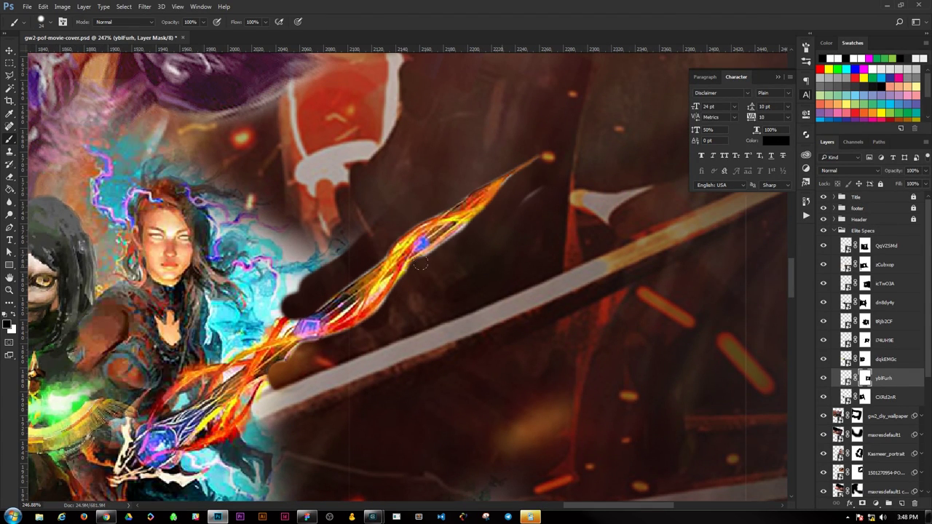
{"action": "scroll", "coordinate": [420, 264], "scroll_direction": "down", "scroll_amount": 2}
{"action": "left_click_drag", "start_coordinate": [458, 269], "coordinate": [272, 214]}
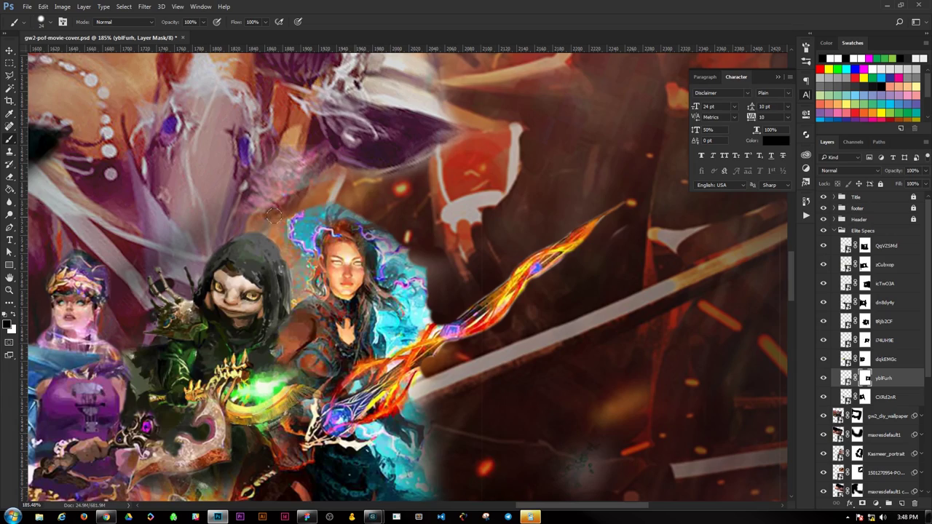
{"action": "scroll", "coordinate": [327, 248], "scroll_direction": "down", "scroll_amount": 3}
{"action": "scroll", "coordinate": [400, 276], "scroll_direction": "down", "scroll_amount": 2}
{"action": "scroll", "coordinate": [437, 284], "scroll_direction": "up", "scroll_amount": 2}
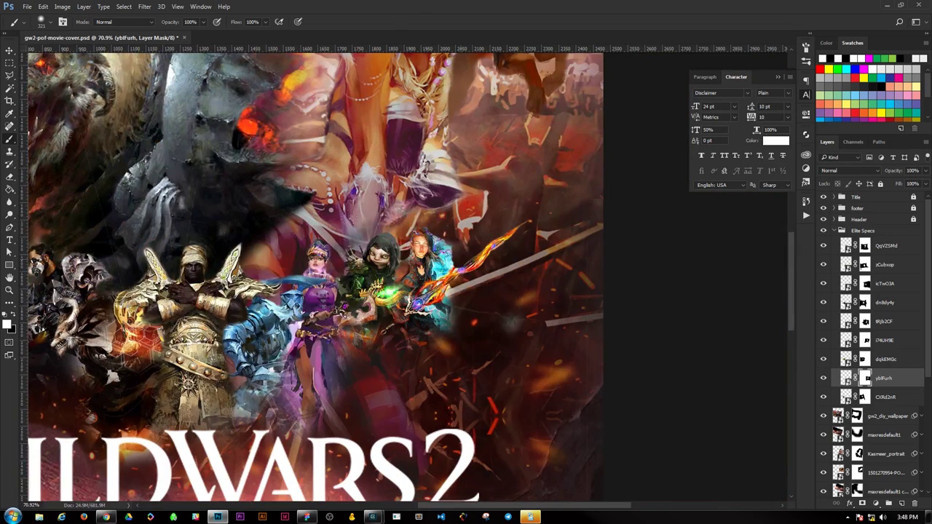
- Set the paint colour back to black, shrink the brush, and return to the armoured hero's mask
{"action": "key", "text": "x"}
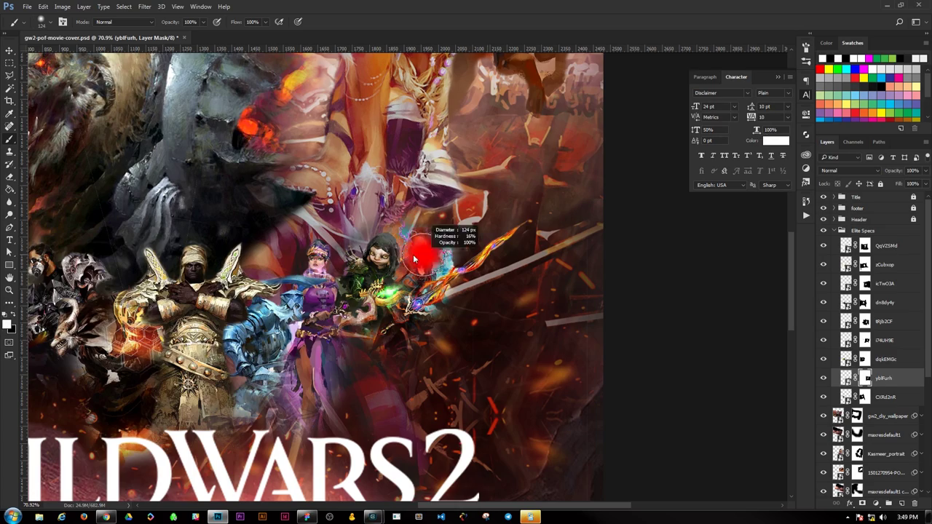
{"action": "scroll", "coordinate": [447, 237], "scroll_direction": "up", "scroll_amount": 3}
{"action": "key", "text": "bracketleft"}
{"action": "key", "text": "bracketleft"}
{"action": "key", "text": "bracketleft"}
{"action": "scroll", "coordinate": [351, 261], "scroll_direction": "down", "scroll_amount": 3}
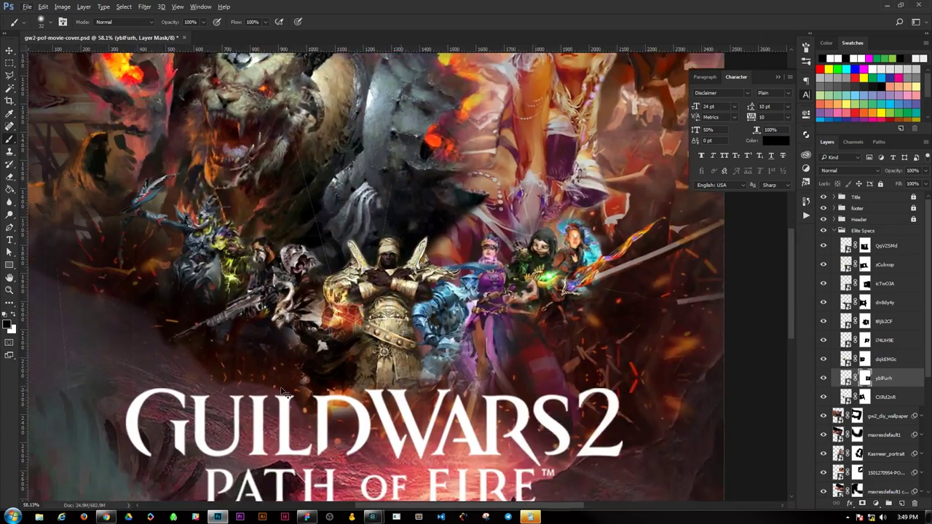
{"action": "key", "text": "alt+bracketleft"}
- Hide each Elite Specs hero layer in turn to check the cutouts
{"action": "left_click", "coordinate": [823, 396]}
{"action": "left_click", "coordinate": [824, 378]}
{"action": "key", "text": "alt+bracketright"}
{"action": "left_click", "coordinate": [823, 348]}
{"action": "left_click", "coordinate": [823, 329]}
{"action": "left_click", "coordinate": [824, 310]}
{"action": "left_click", "coordinate": [885, 272]}
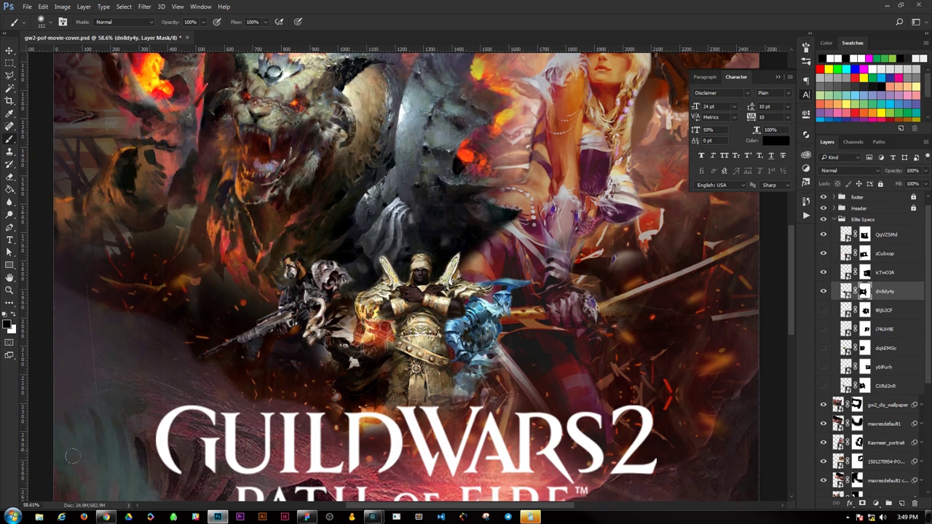
{"action": "left_click", "coordinate": [823, 291]}
{"action": "left_click", "coordinate": [823, 272]}
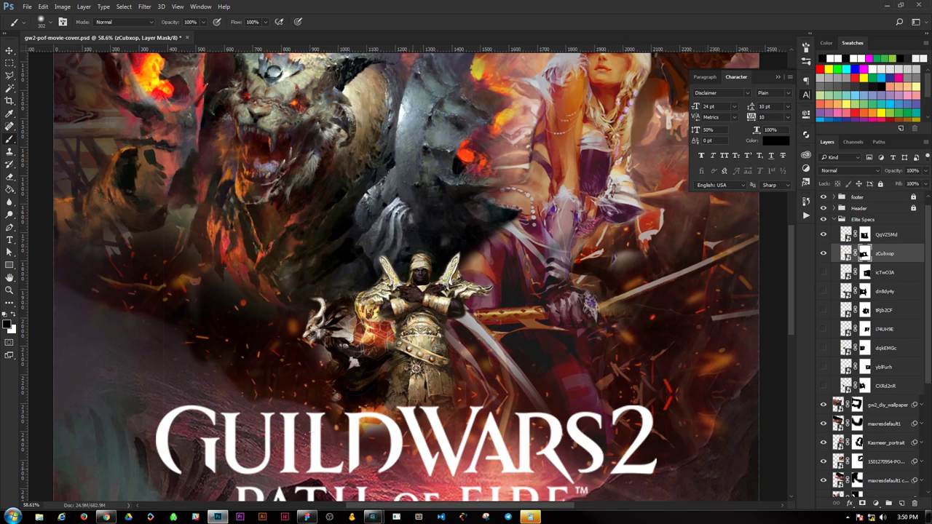
{"action": "left_click", "coordinate": [824, 253]}
{"action": "left_click", "coordinate": [884, 235]}
- Fit the poster in view and move the top QqVZSMd hero cutout lower toward the title
{"action": "key", "text": "ctrl+0"}
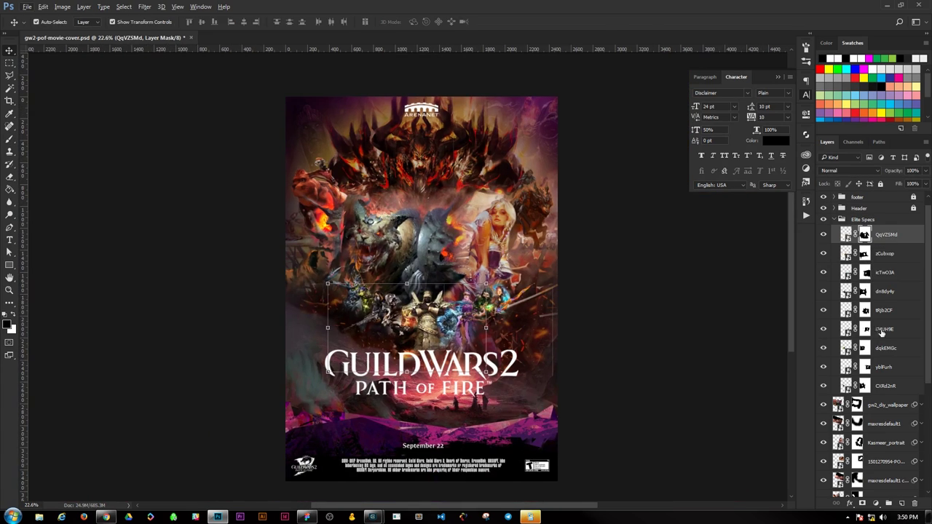
{"action": "key", "text": "ctrl+t"}
{"action": "left_click_drag", "start_coordinate": [432, 311], "coordinate": [434, 332]}
{"action": "key", "text": "Return"}
{"action": "key", "text": "ctrl+0"}
{"action": "left_click_drag", "start_coordinate": [429, 173], "coordinate": [438, 196]}
{"action": "scroll", "coordinate": [438, 195], "scroll_direction": "up", "scroll_amount": 5}
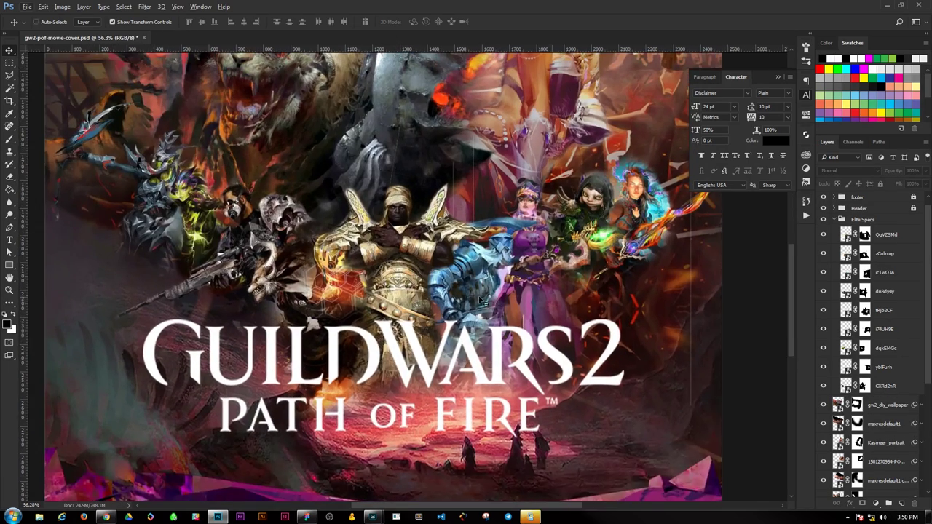
- Select the hooded hero's layer with the Move tool, then clear the layer selection
{"action": "left_click", "coordinate": [883, 329]}
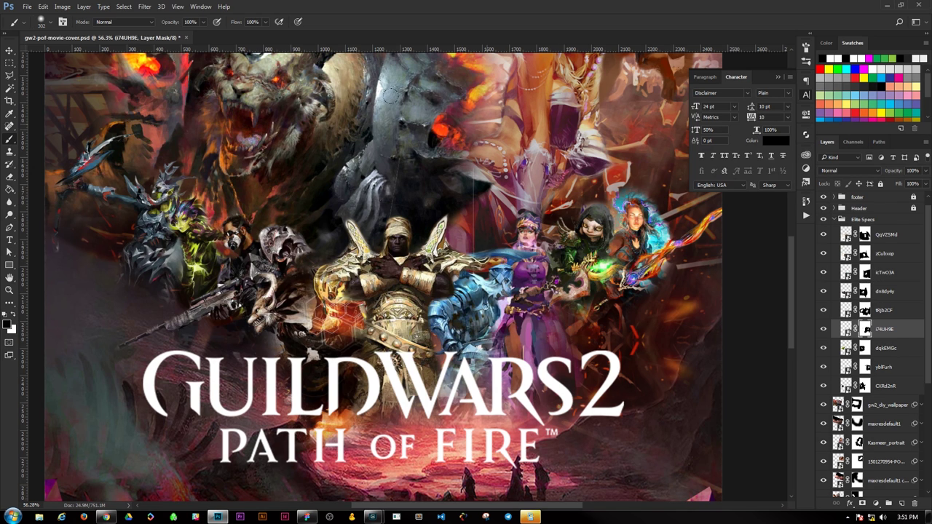
{"action": "key", "text": "v"}
{"action": "left_click", "coordinate": [737, 430]}
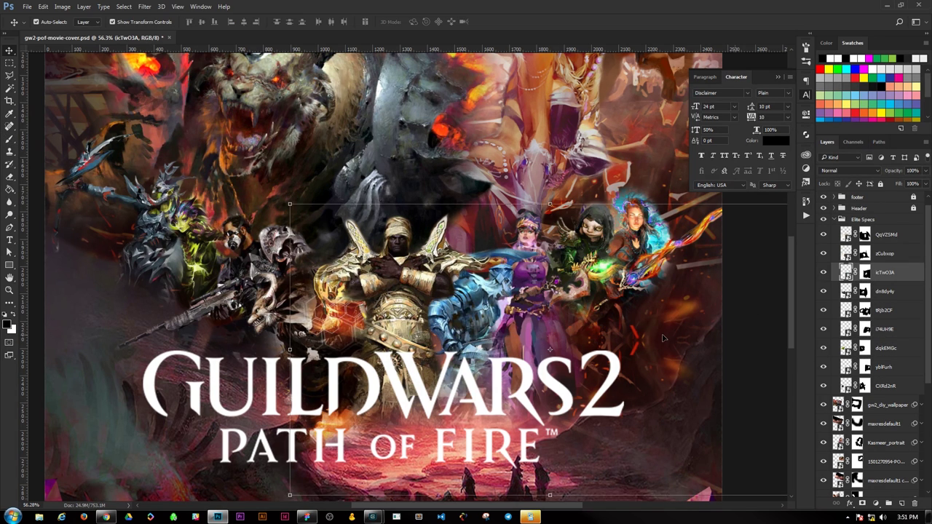
{"action": "scroll", "coordinate": [256, 339], "scroll_direction": "down", "scroll_amount": 3}
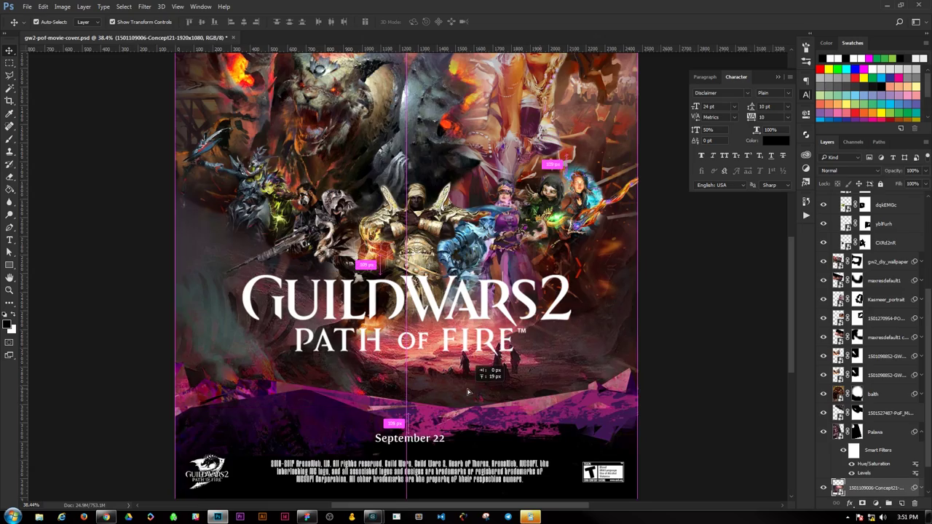
- Restack the Concept21 layer above balth in the Layers panel
{"action": "left_click_drag", "start_coordinate": [877, 450], "coordinate": [881, 403]}
{"action": "scroll", "coordinate": [619, 369], "scroll_direction": "down", "scroll_amount": 1}
{"action": "left_click", "coordinate": [10, 152]}
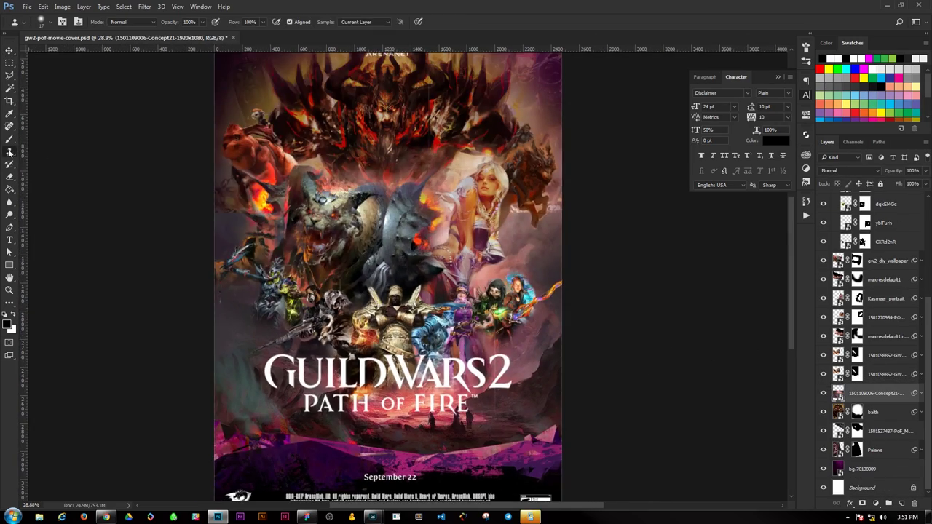
{"action": "key", "text": "b"}
{"action": "scroll", "coordinate": [395, 291], "scroll_direction": "down", "scroll_amount": 2}
{"action": "scroll", "coordinate": [394, 292], "scroll_direction": "up", "scroll_amount": 4}
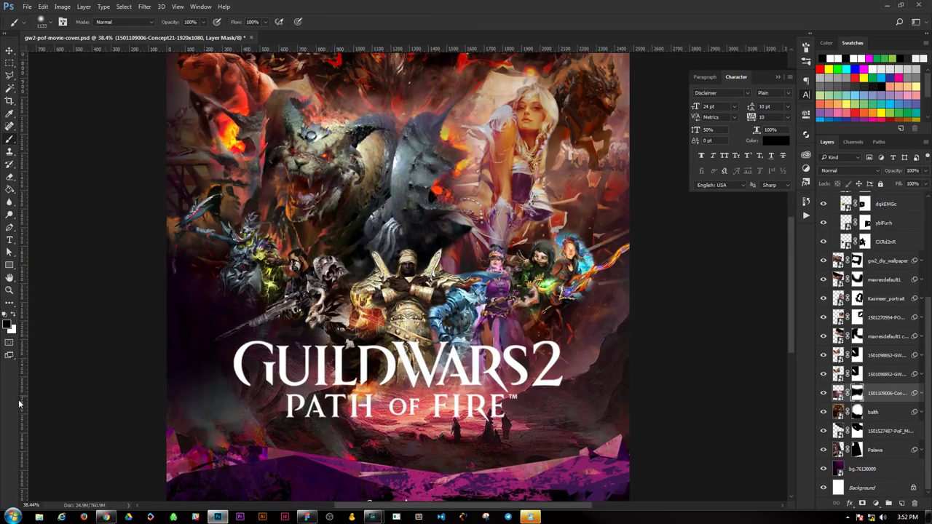
{"action": "scroll", "coordinate": [535, 267], "scroll_direction": "up", "scroll_amount": 1}
- Shift the flaming-sword woman and green-glow figure down, and tilt the tRJb2CF cutout slightly
{"action": "key", "text": "v"}
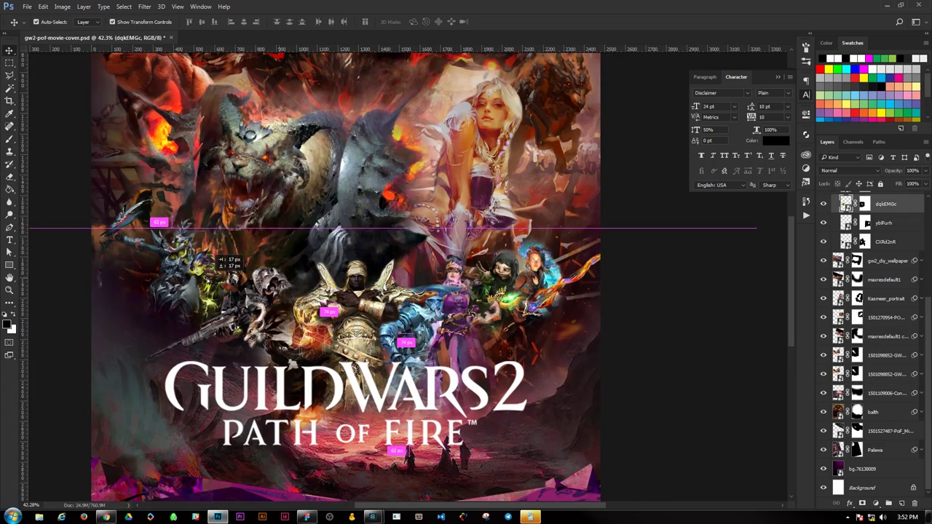
{"action": "left_click_drag", "start_coordinate": [535, 248], "coordinate": [535, 267]}
{"action": "left_click_drag", "start_coordinate": [207, 277], "coordinate": [208, 291]}
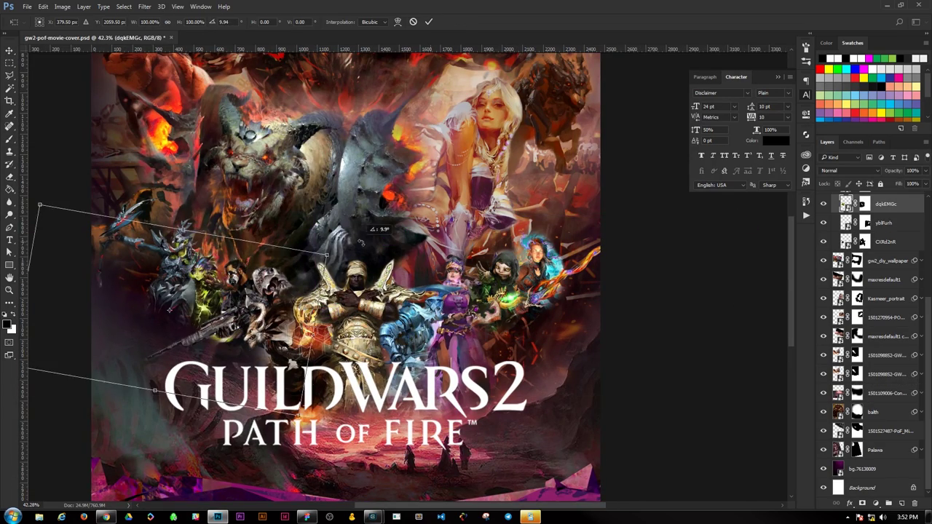
{"action": "scroll", "coordinate": [172, 310], "scroll_direction": "down", "scroll_amount": 2}
{"action": "scroll", "coordinate": [171, 311], "scroll_direction": "up", "scroll_amount": 3}
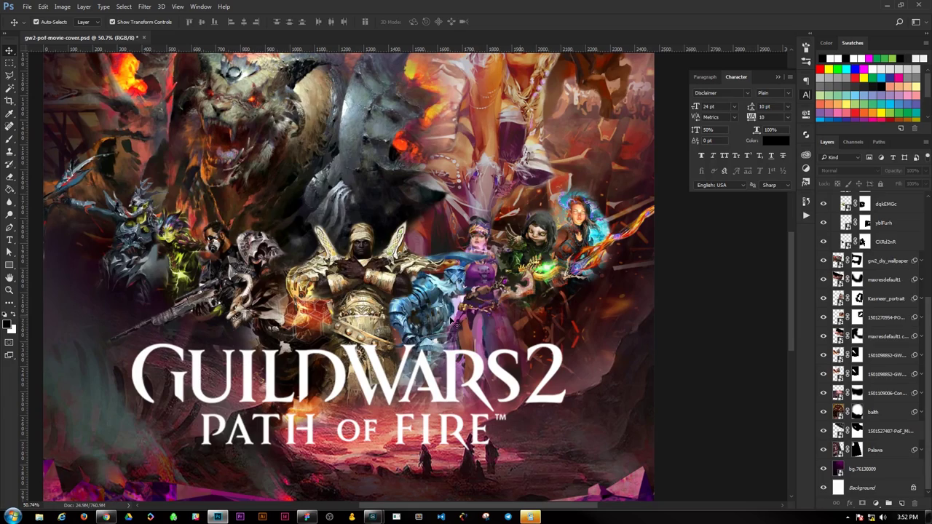
{"action": "left_click", "coordinate": [493, 299]}
{"action": "key", "text": "ctrl+t"}
{"action": "left_click_drag", "start_coordinate": [641, 218], "coordinate": [634, 248]}
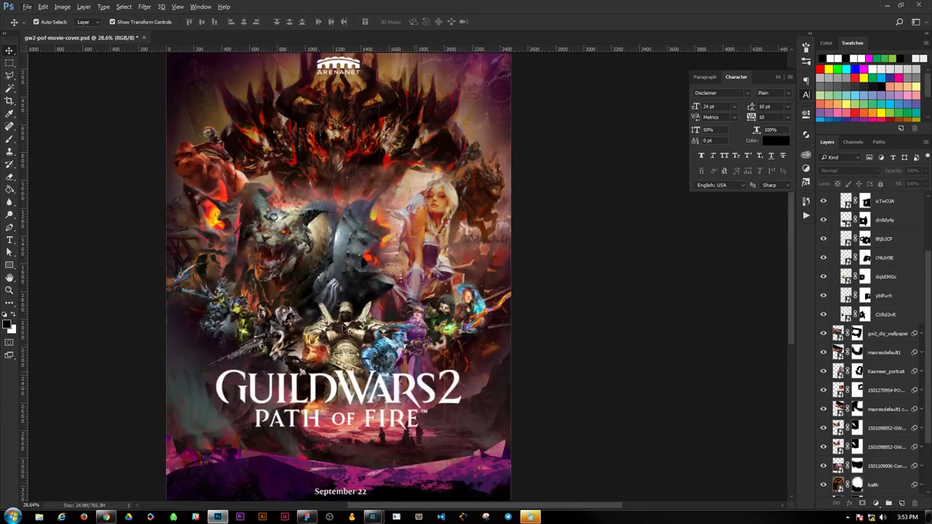
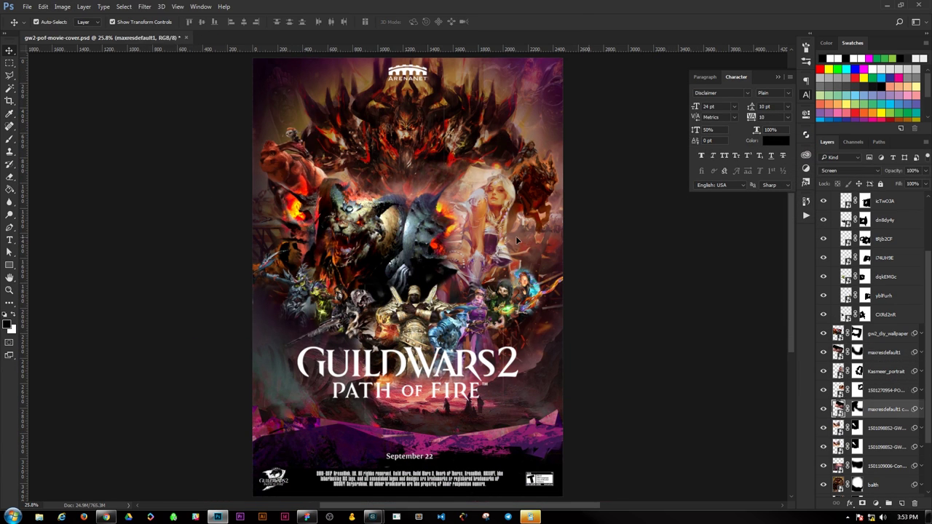
- Nudge the Kasmeer portrait up slightly, then select and deselect the Elite Specs group mask
{"action": "left_click_drag", "start_coordinate": [477, 235], "coordinate": [477, 228]}
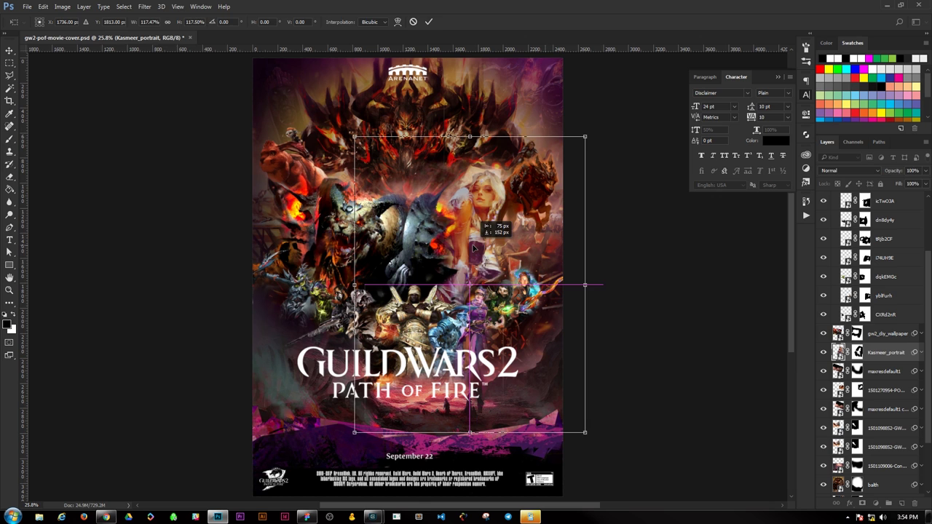
{"action": "left_click", "coordinate": [675, 334]}
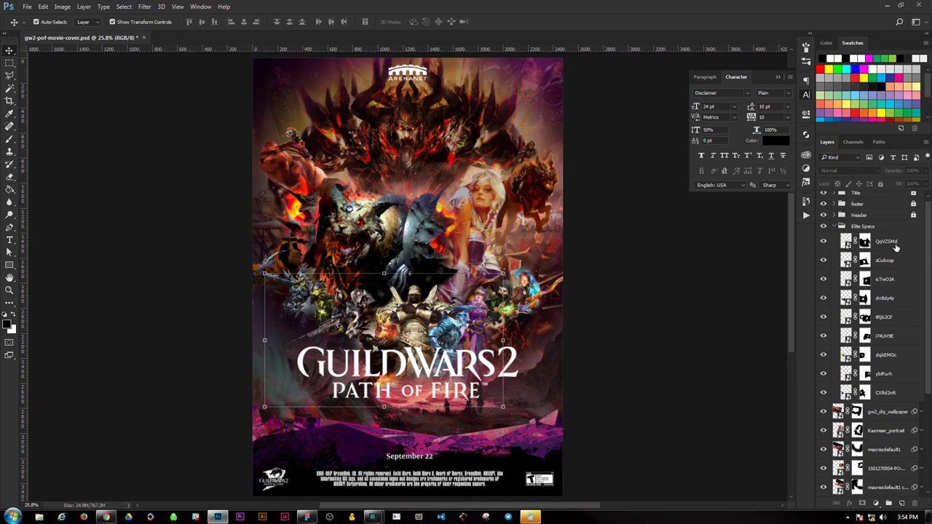
{"action": "scroll", "coordinate": [873, 328], "scroll_direction": "up", "scroll_amount": 3}
{"action": "left_click", "coordinate": [859, 230]}
{"action": "key", "text": "b"}
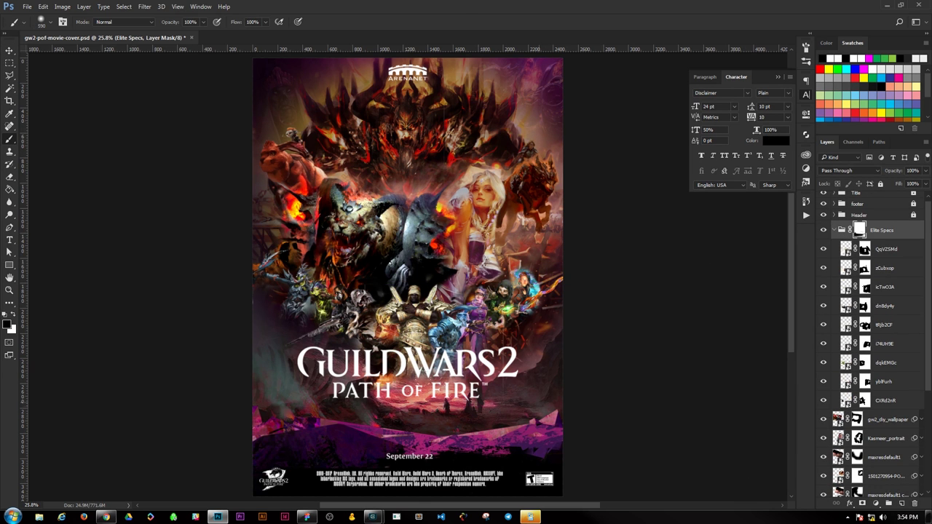
{"action": "key", "text": "v"}
{"action": "left_click", "coordinate": [119, 249]}
- Select the QqVZSMd character layer after trying and cancelling a Curves adjustment
{"action": "left_click", "coordinate": [436, 320]}
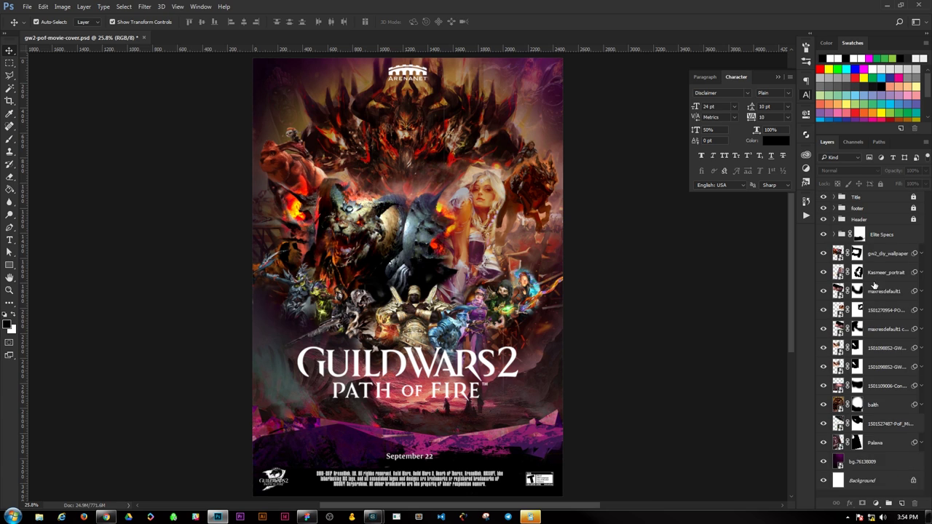
{"action": "scroll", "coordinate": [437, 321], "scroll_direction": "up", "scroll_amount": 3}
{"action": "left_click", "coordinate": [62, 7]}
{"action": "left_click", "coordinate": [180, 49]}
{"action": "key", "text": "Escape"}
{"action": "left_click", "coordinate": [881, 234]}
{"action": "left_click", "coordinate": [62, 7]}
{"action": "key", "text": "Escape"}
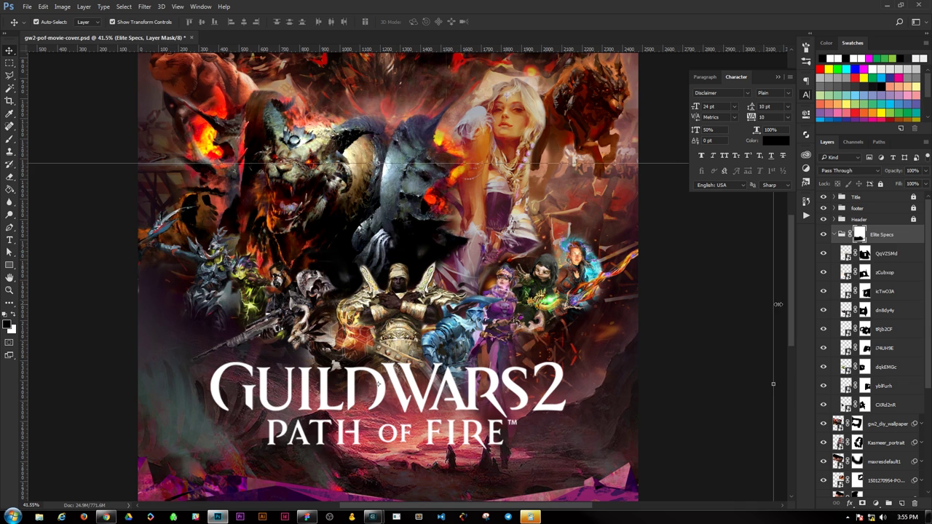
{"action": "left_click", "coordinate": [884, 253]}
- Apply Hue/Saturation to QqVZSMd with Colorize off, and to zCubxop
{"action": "left_click", "coordinate": [62, 6]}
{"action": "left_click", "coordinate": [193, 80]}
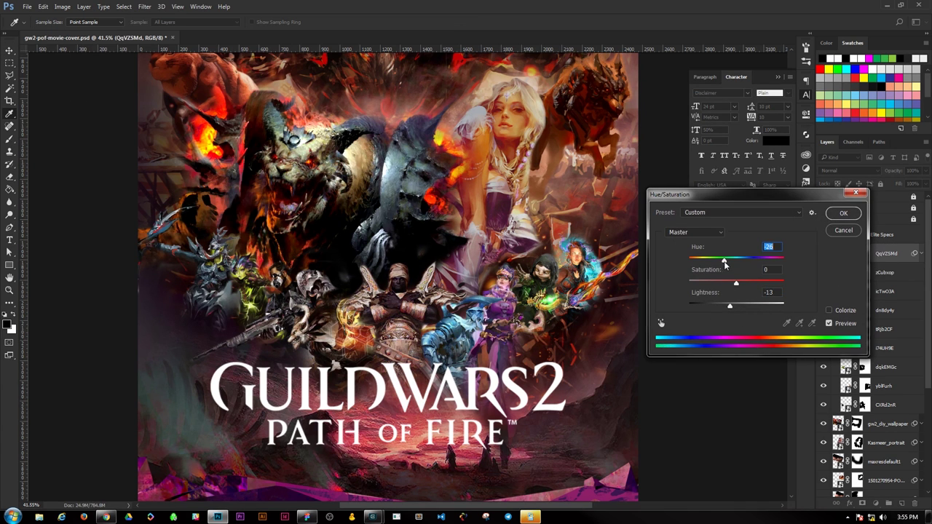
{"action": "left_click", "coordinate": [829, 310]}
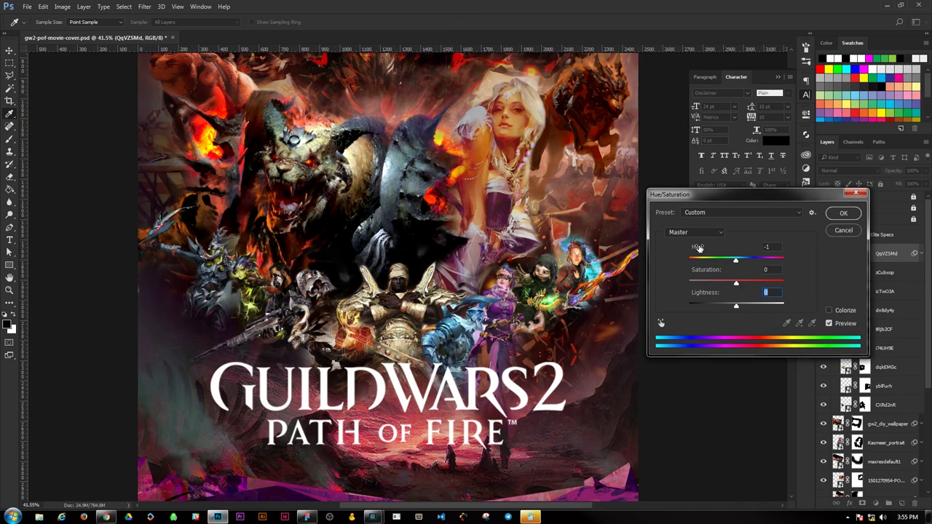
{"action": "key", "text": "Return"}
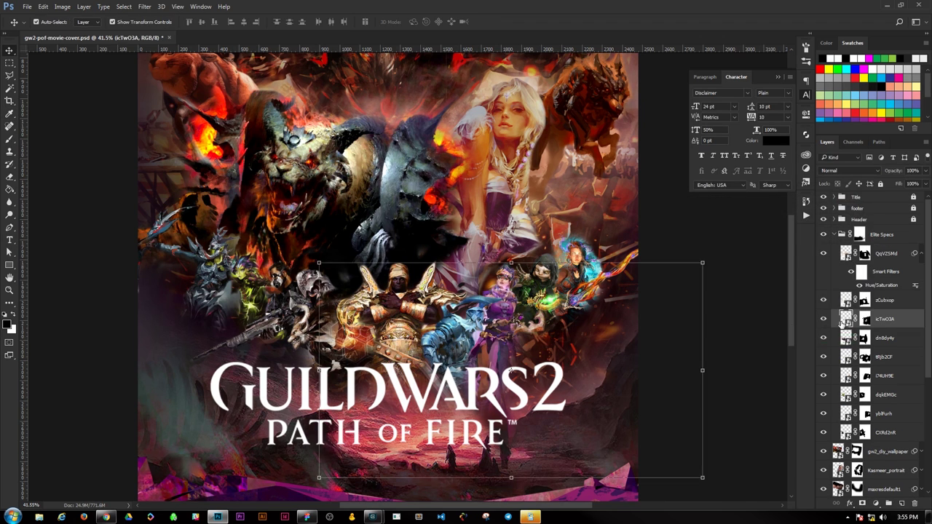
{"action": "key", "text": "alt+bracketleft"}
{"action": "key", "text": "ctrl+u"}
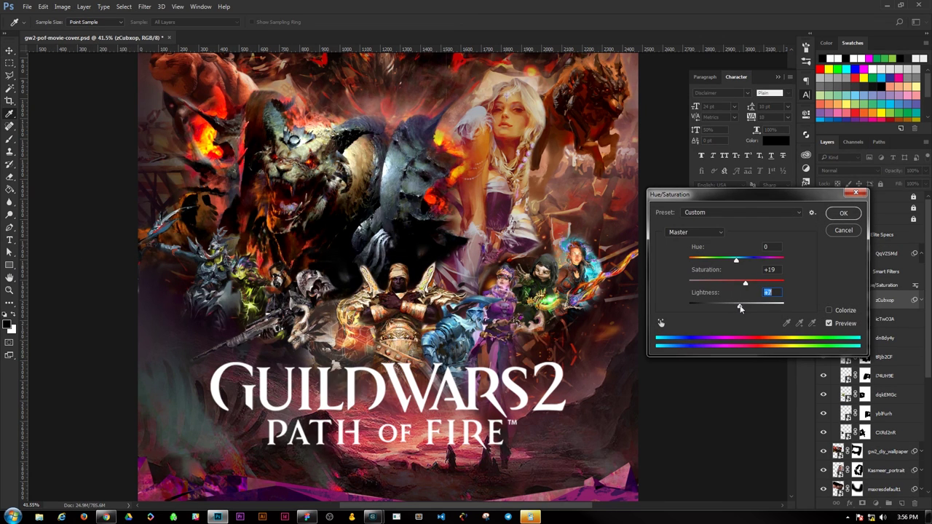
{"action": "key", "text": "Return"}
- Give icTwO3A Hue/Saturation, a warming Photo Filter and Levels adjustments
{"action": "key", "text": "alt+bracketleft"}
{"action": "left_click", "coordinate": [62, 7]}
{"action": "mouse_move", "coordinate": [73, 82]}
{"action": "left_click", "coordinate": [188, 82]}
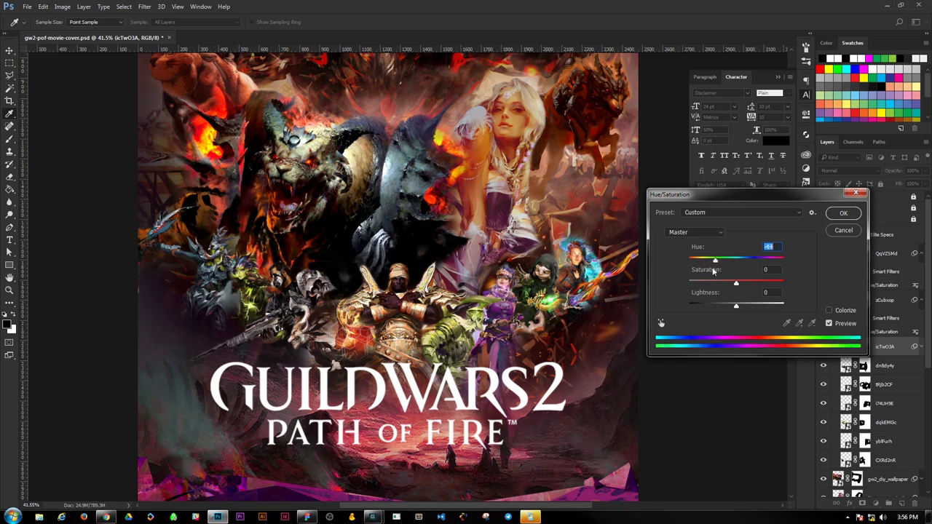
{"action": "key", "text": "Return"}
{"action": "left_click", "coordinate": [62, 6]}
{"action": "left_click", "coordinate": [189, 119]}
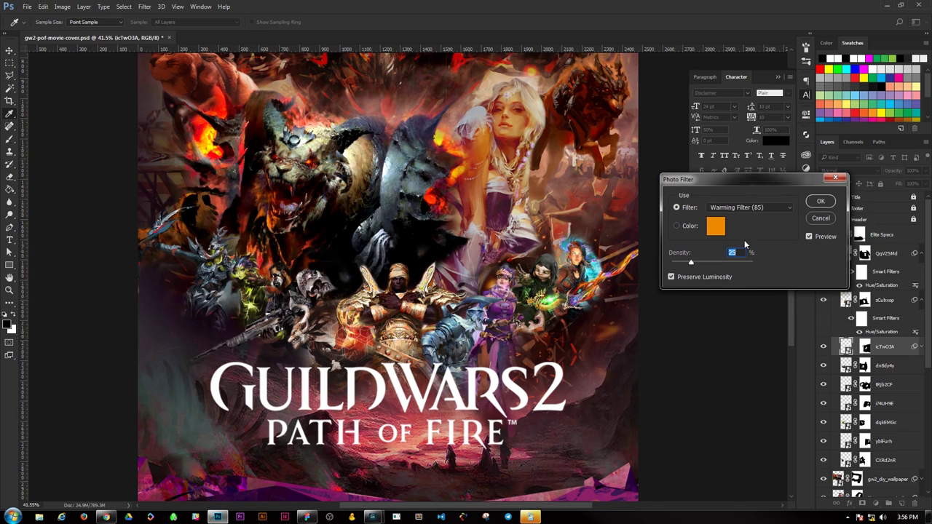
{"action": "key", "text": "Return"}
{"action": "key", "text": "ctrl+l"}
{"action": "key", "text": "Return"}
- Apply Hue/Saturation and Levels adjustments to the tRjb2CF character layer
{"action": "left_click", "coordinate": [62, 6]}
{"action": "mouse_move", "coordinate": [77, 31]}
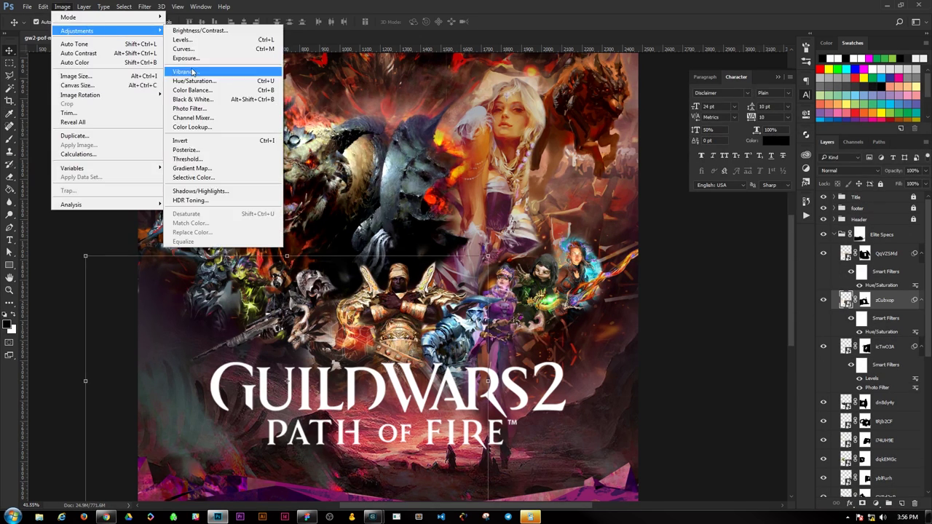
{"action": "left_click", "coordinate": [189, 44]}
{"action": "key", "text": "Return"}
{"action": "left_click", "coordinate": [61, 6]}
{"action": "left_click", "coordinate": [188, 87]}
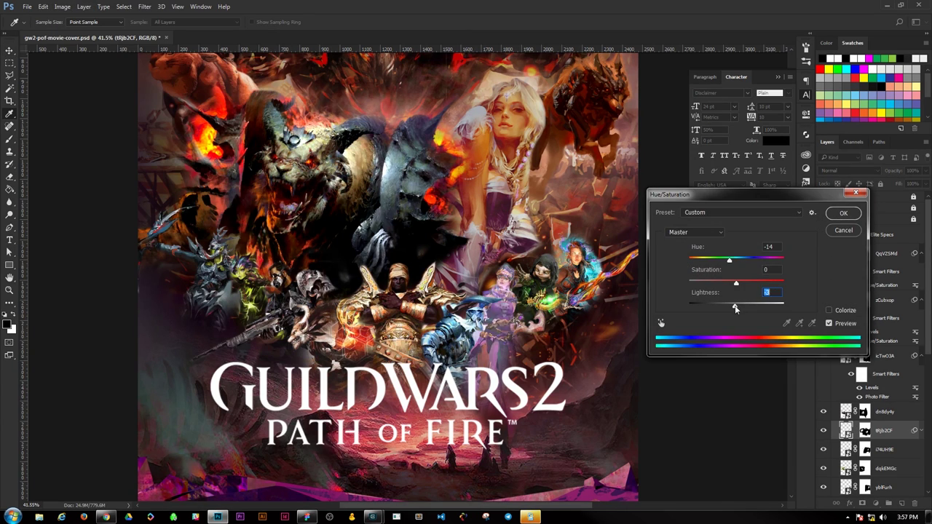
{"action": "key", "text": "Return"}
{"action": "key", "text": "ctrl+l"}
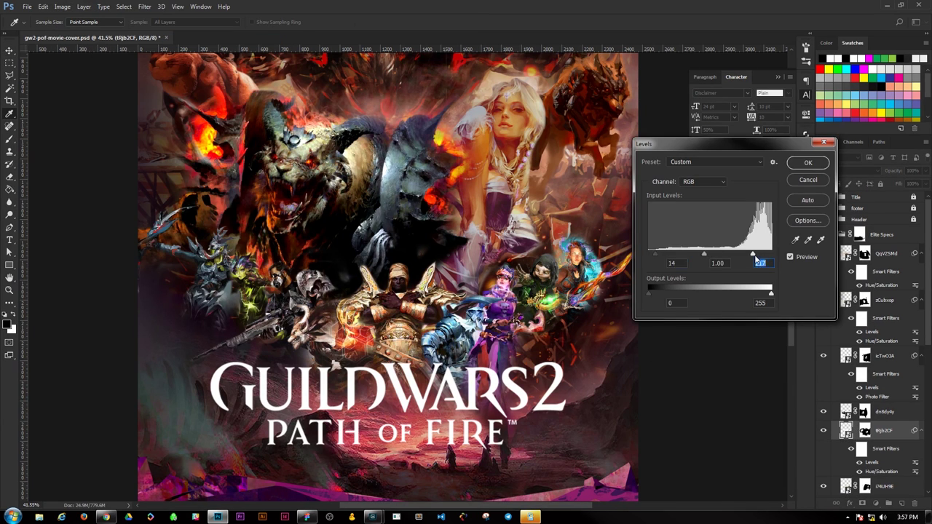
{"action": "key", "text": "Return"}
- Apply Hue/Saturation and Levels adjustments to the dn8dy4y character layer
{"action": "key", "text": "alt+bracketright"}
{"action": "key", "text": "alt+i"}
{"action": "key", "text": "a"}
{"action": "key", "text": "h"}
{"action": "key", "text": "Return"}
{"action": "key", "text": "alt+i"}
{"action": "key", "text": "a"}
{"action": "key", "text": "l"}
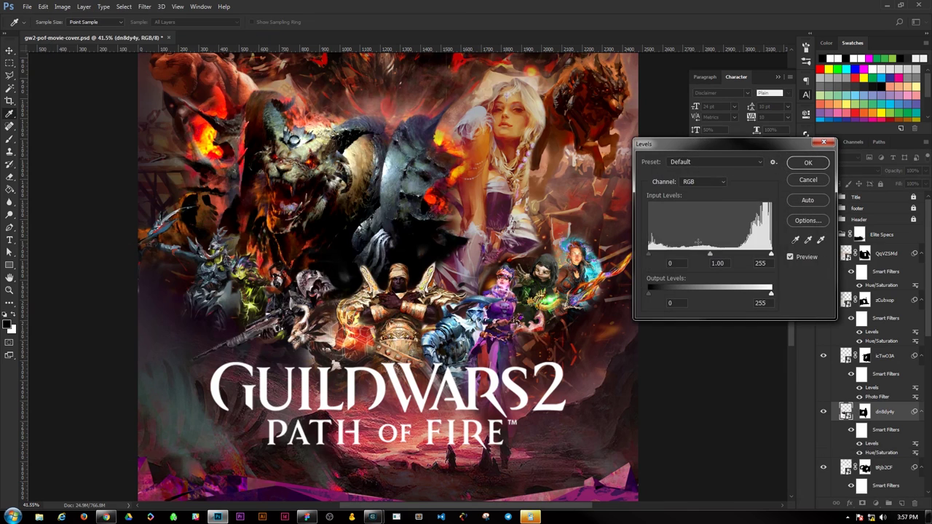
{"action": "key", "text": "Return"}
- Apply a Hue/Saturation shift to the next character layer down
{"action": "key", "text": "alt+bracketleft"}
{"action": "key", "text": "alt+bracketleft"}
{"action": "key", "text": "alt+i"}
{"action": "key", "text": "a"}
{"action": "key", "text": "h"}
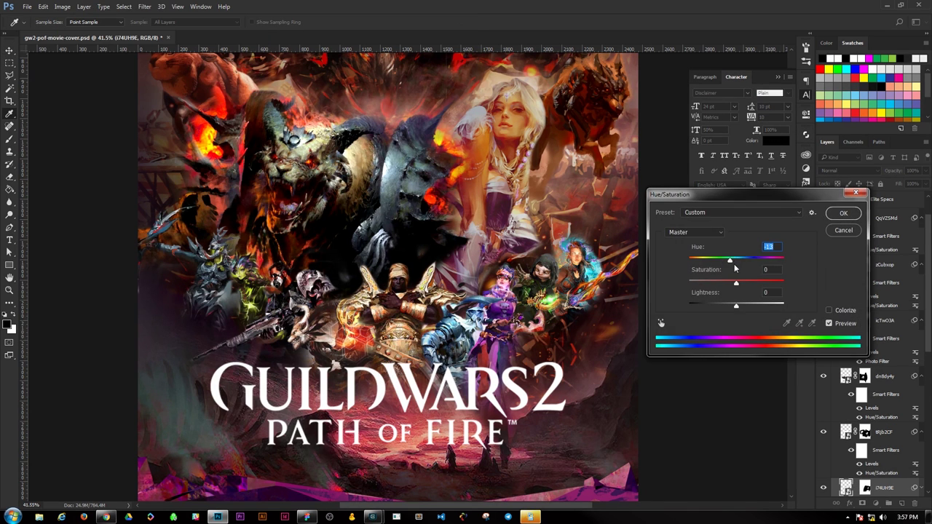
{"action": "left_click", "coordinate": [842, 213]}
- Apply Hue/Saturation and Levels adjustments to the dqkEMGc character layer
{"action": "key", "text": "alt+bracketleft"}
{"action": "key", "text": "alt+i"}
{"action": "key", "text": "a"}
{"action": "key", "text": "h"}
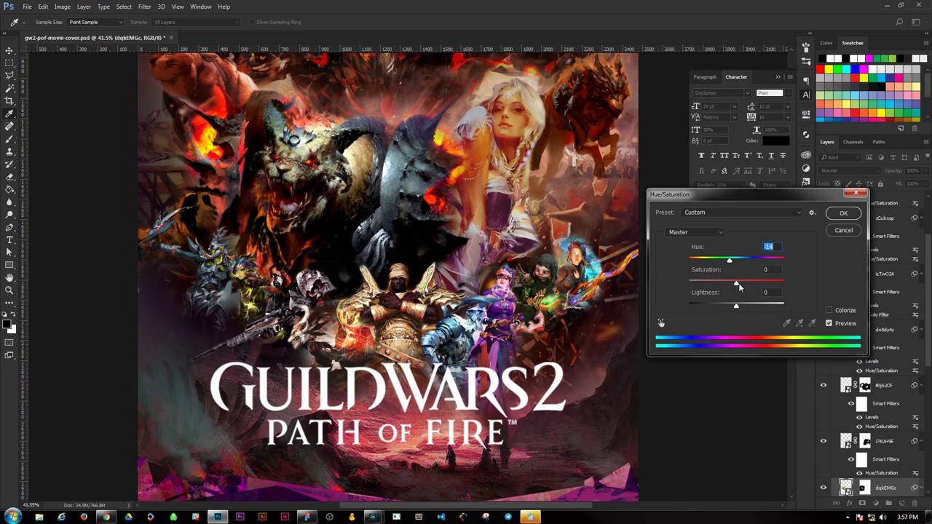
{"action": "key", "text": "Return"}
{"action": "key", "text": "alt+i"}
{"action": "key", "text": "a"}
{"action": "key", "text": "l"}
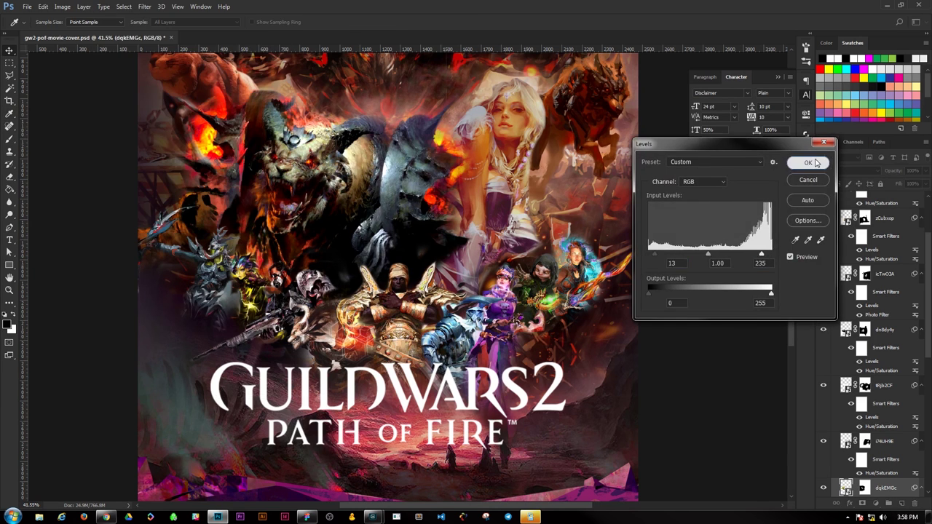
{"action": "left_click", "coordinate": [816, 163]}
- Apply Hue/Saturation to ybIFurh and slightly rotate the CXRd2nR character
{"action": "key", "text": "alt+bracketleft"}
{"action": "key", "text": "alt+i"}
{"action": "key", "text": "a"}
{"action": "key", "text": "h"}
{"action": "key", "text": "Return"}
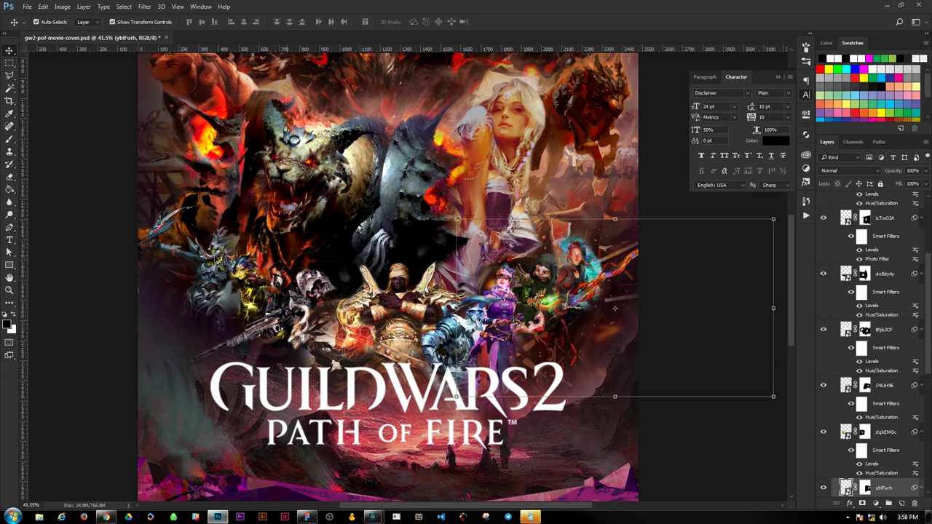
{"action": "key", "text": "alt+bracketleft"}
{"action": "key", "text": "ctrl+t"}
{"action": "key", "text": "Return"}
{"action": "key", "text": "alt+i"}
- Apply a Levels adjustment to the CXRd2nR character layer
{"action": "key", "text": "a"}
{"action": "key", "text": "l"}
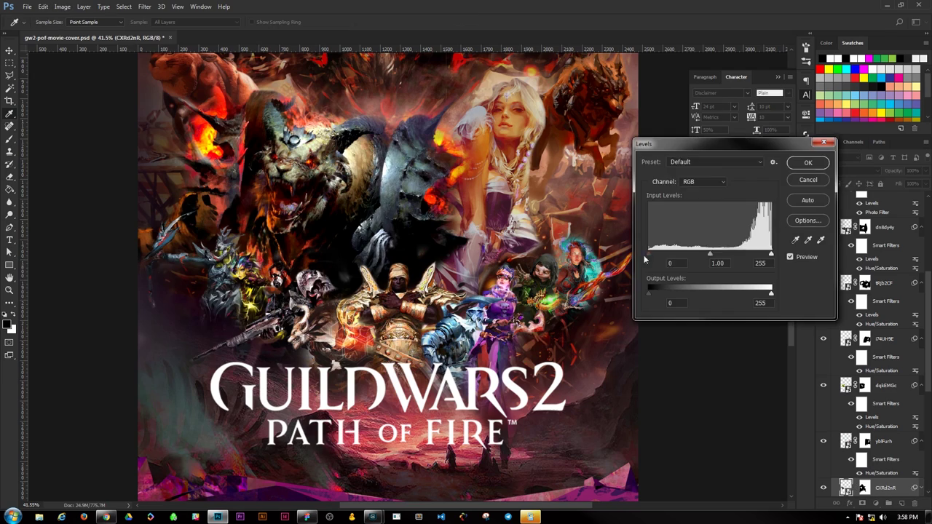
{"action": "key", "text": "Return"}
- Paint white on the QqVZSMd mask to reveal the central figure's arm and blade, then add a new layer
{"action": "key", "text": "b"}
{"action": "scroll", "coordinate": [408, 277], "scroll_direction": "up", "scroll_amount": 5}
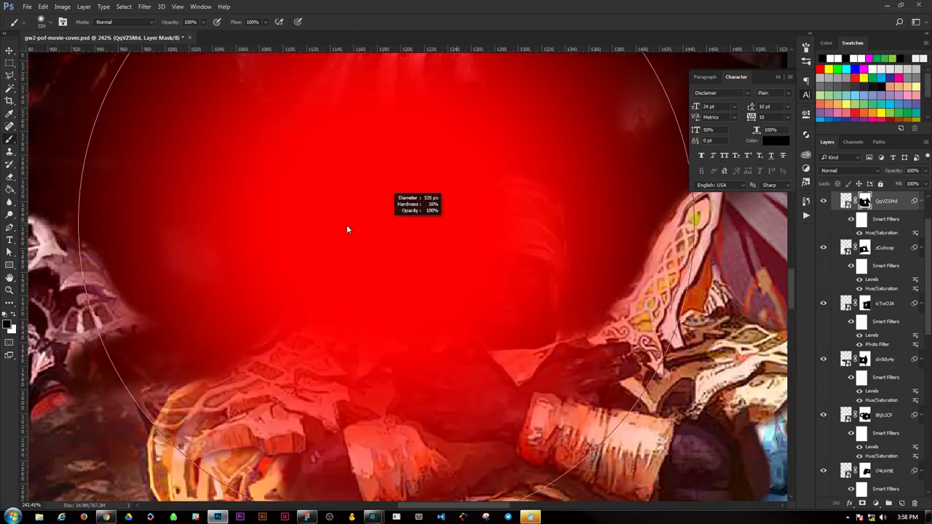
{"action": "key", "text": "x"}
{"action": "left_click_drag", "start_coordinate": [354, 216], "coordinate": [275, 168]}
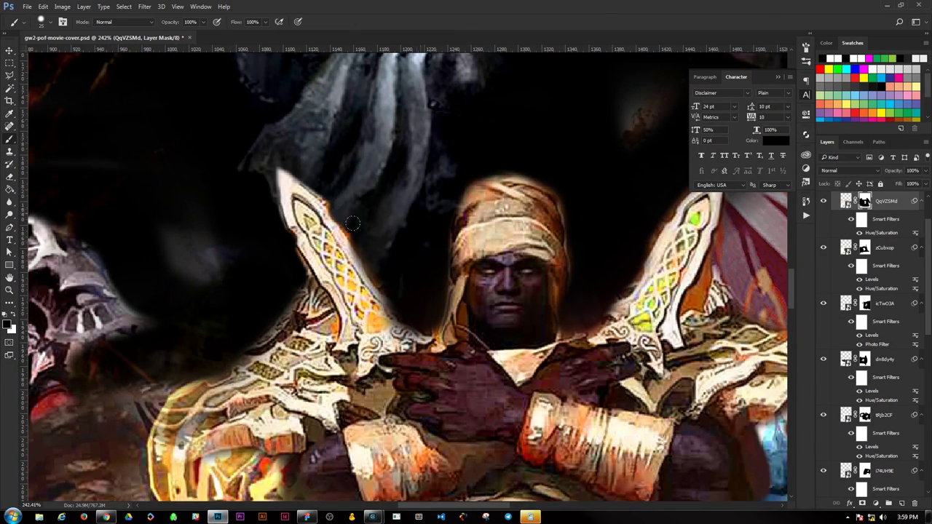
{"action": "scroll", "coordinate": [272, 318], "scroll_direction": "right", "scroll_amount": 3}
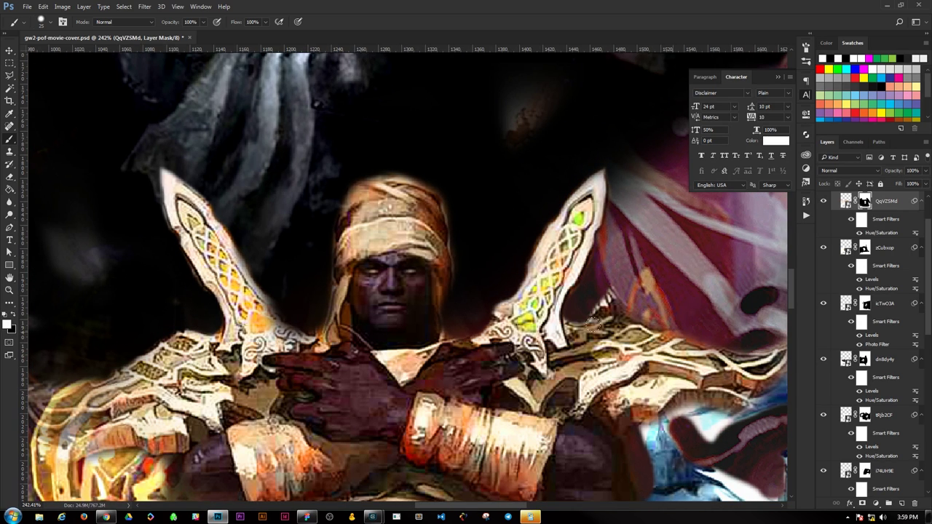
{"action": "scroll", "coordinate": [404, 335], "scroll_direction": "down", "scroll_amount": 5}
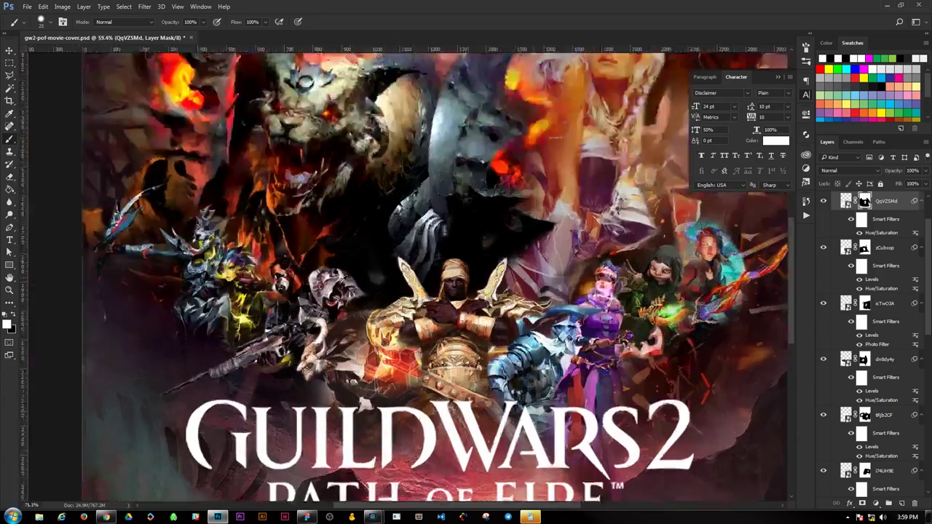
{"action": "key", "text": "v"}
{"action": "scroll", "coordinate": [421, 339], "scroll_direction": "down", "scroll_amount": 3}
{"action": "key", "text": "ctrl+shift+alt+n"}
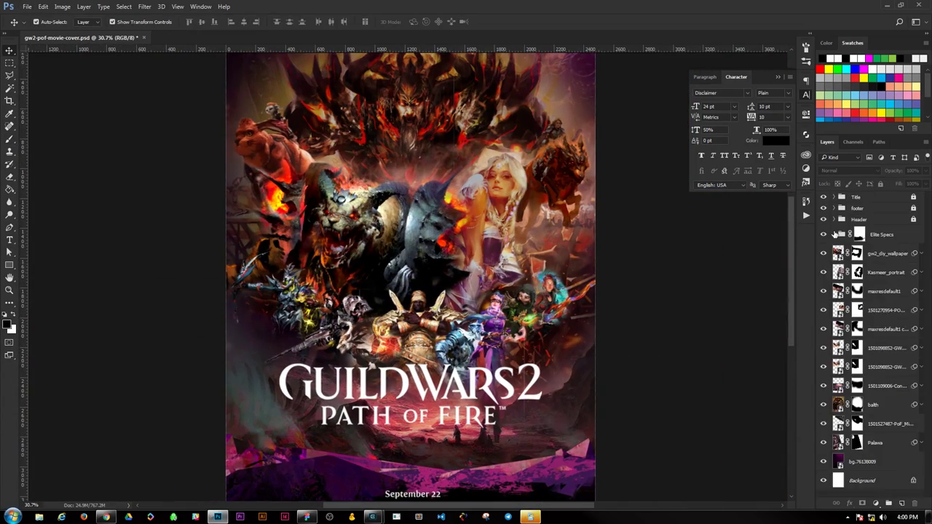
- Enlarge the brush, add another new layer and move Layer 1 higher in the stack
{"action": "key", "text": "b"}
{"action": "left_click_drag", "start_coordinate": [450, 370], "coordinate": [466, 370]}
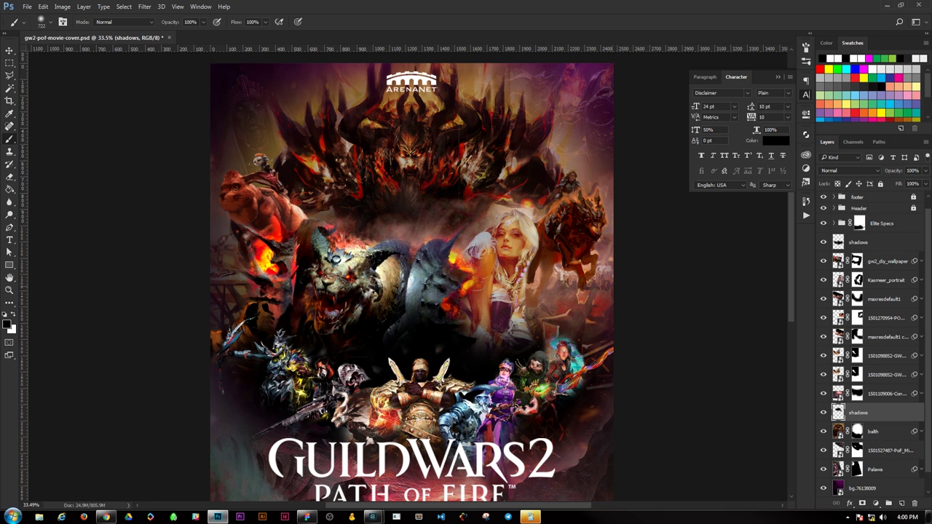
{"action": "left_click", "coordinate": [530, 517]}
{"action": "left_click", "coordinate": [881, 336]}
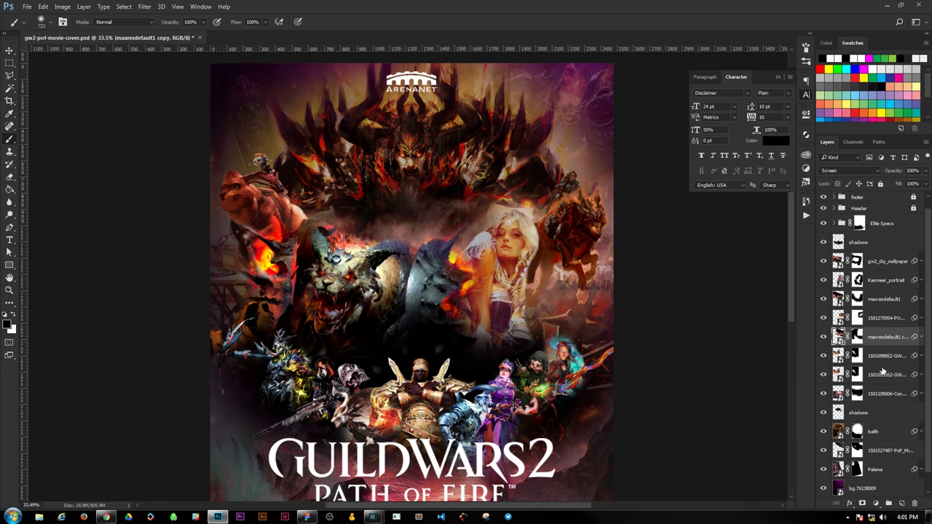
{"action": "left_click", "coordinate": [880, 393]}
{"action": "key", "text": "ctrl+shift+alt+n"}
{"action": "key", "text": "ctrl+bracketright"}
{"action": "key", "text": "ctrl+bracketright"}
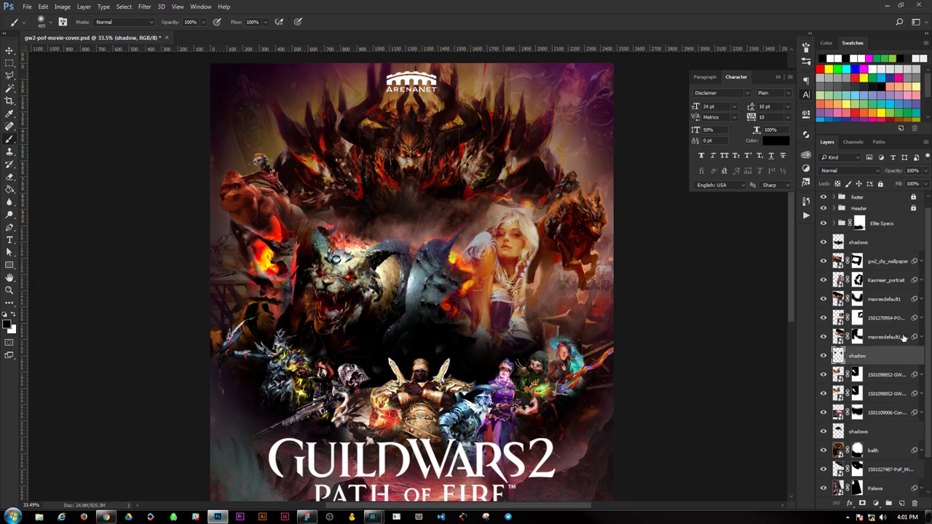
{"action": "left_click_drag", "start_coordinate": [903, 337], "coordinate": [874, 309]}
{"action": "scroll", "coordinate": [437, 291], "scroll_direction": "down", "scroll_amount": 1}
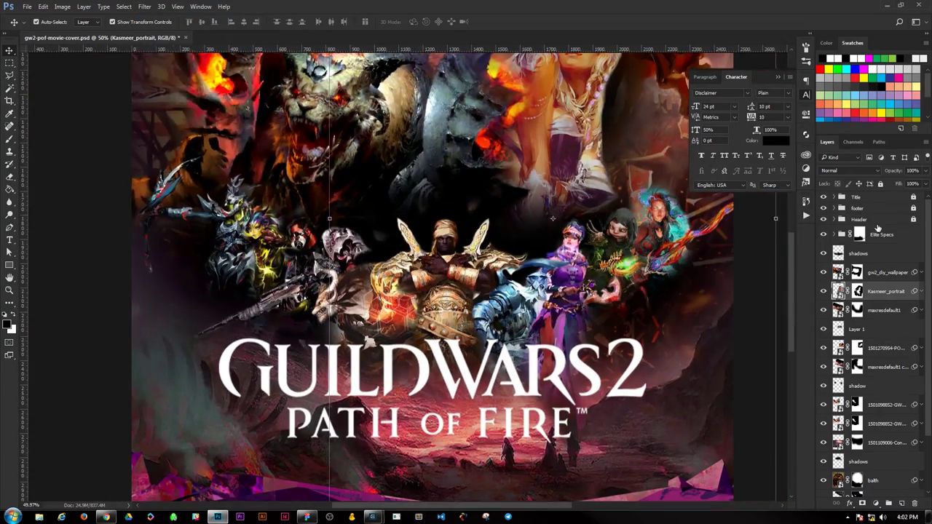
- Convert the Elite Specs group to a smart object and fit the poster on screen
{"action": "left_click", "coordinate": [144, 6]}
{"action": "left_click", "coordinate": [161, 44]}
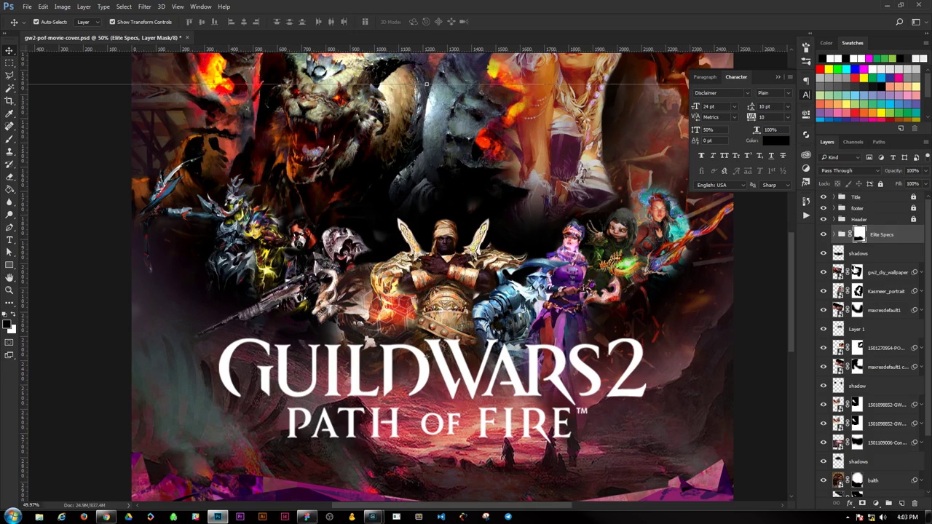
{"action": "right_click", "coordinate": [873, 233]}
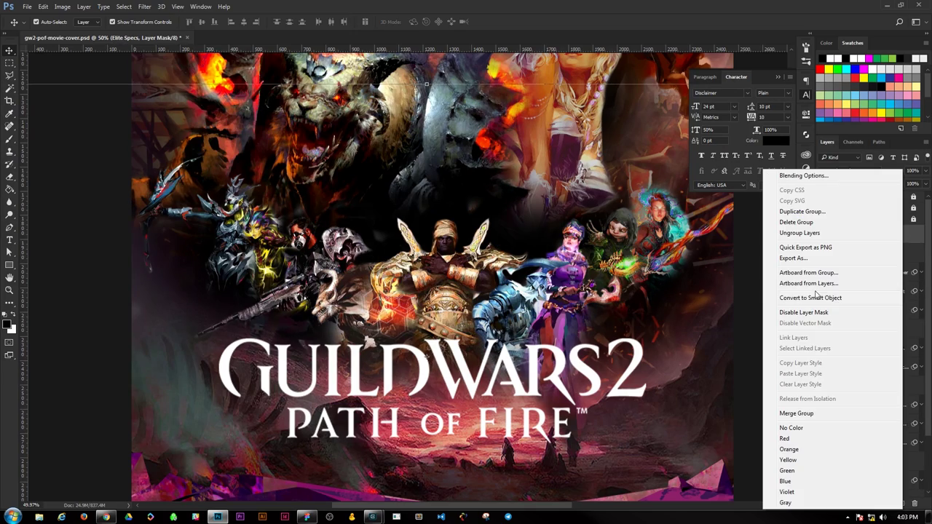
{"action": "left_click", "coordinate": [810, 297]}
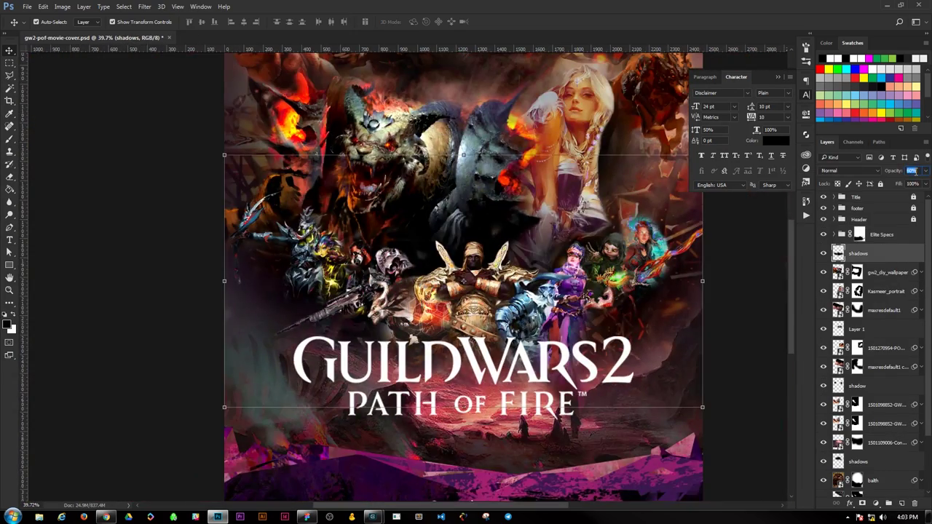
{"action": "key", "text": "ctrl+0"}
{"action": "right_click", "coordinate": [881, 423]}
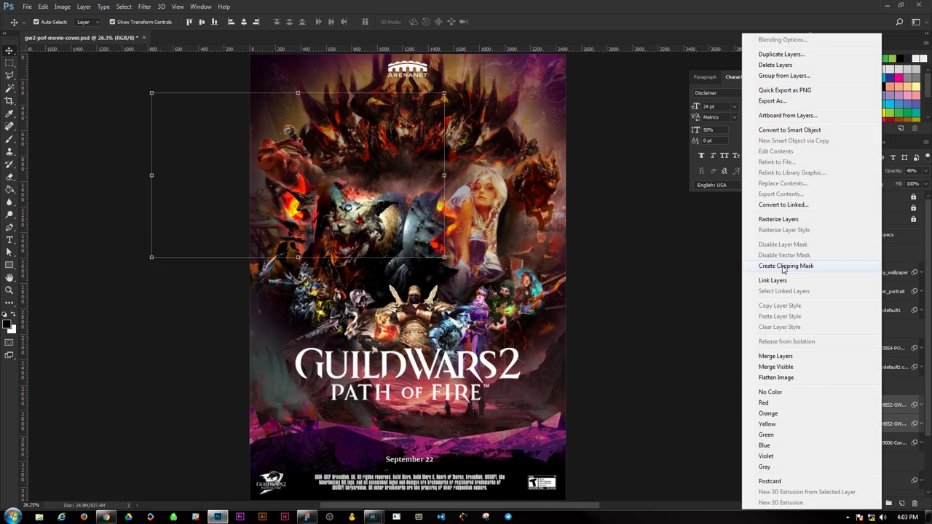
{"action": "left_click", "coordinate": [808, 134]}
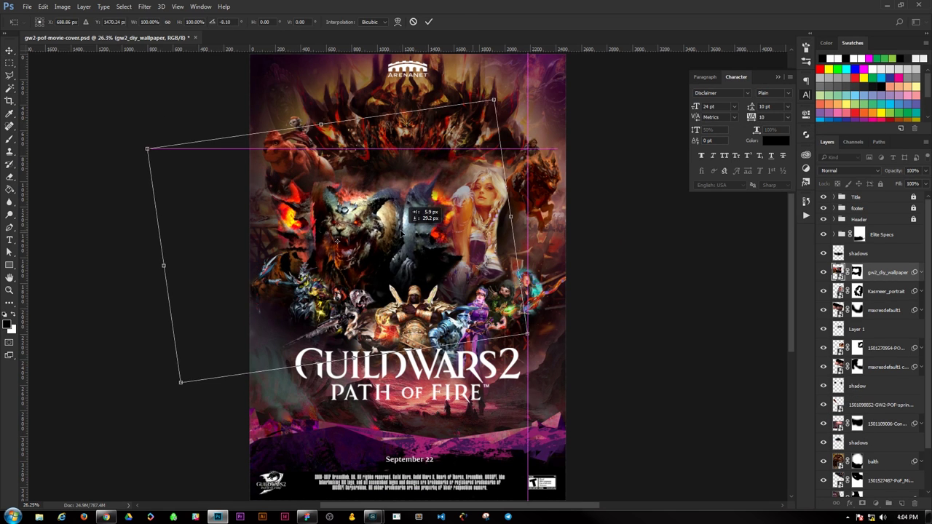
{"action": "left_click_drag", "start_coordinate": [283, 154], "coordinate": [284, 240]}
{"action": "left_click", "coordinate": [837, 291]}
{"action": "left_click_drag", "start_coordinate": [481, 219], "coordinate": [495, 219]}
{"action": "key", "text": "ctrl+t"}
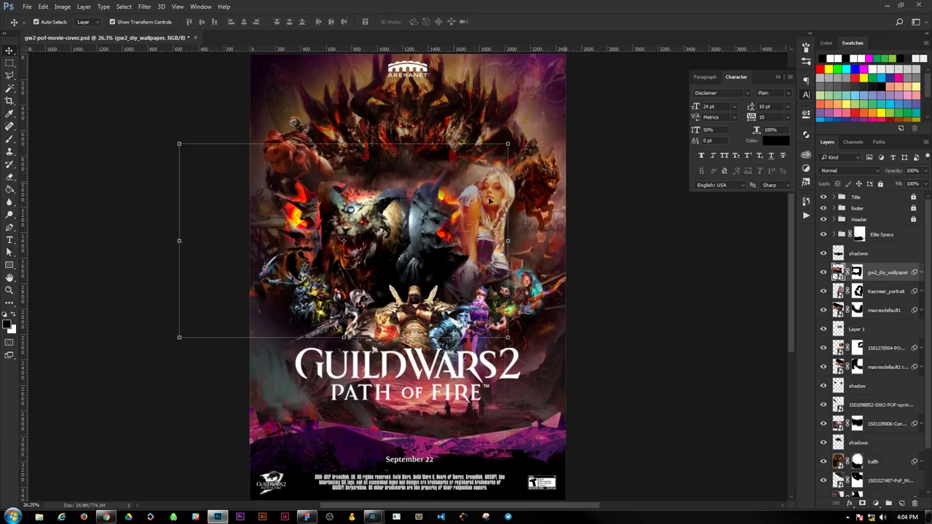
{"action": "left_click_drag", "start_coordinate": [437, 333], "coordinate": [527, 351]}
{"action": "key", "text": "Return"}
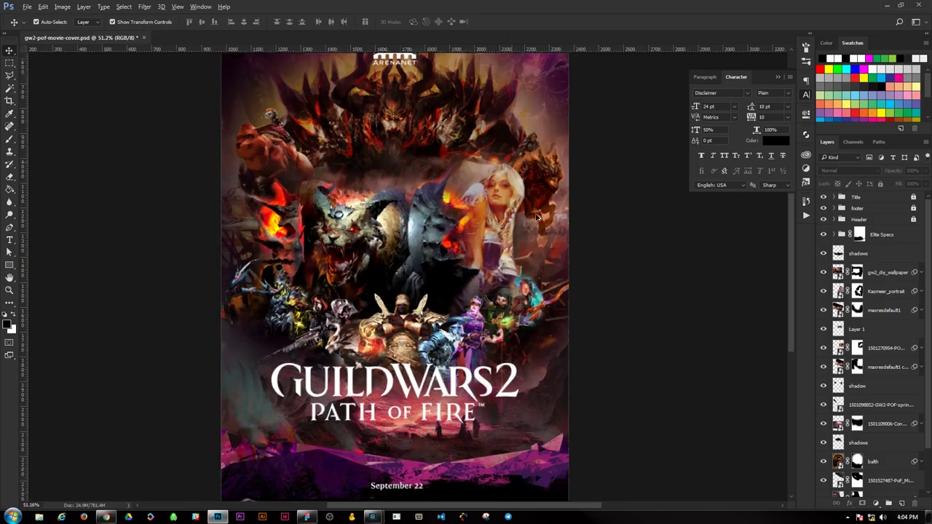
{"action": "scroll", "coordinate": [411, 324], "scroll_direction": "up", "scroll_amount": 5}
{"action": "scroll", "coordinate": [412, 324], "scroll_direction": "down", "scroll_amount": 5}
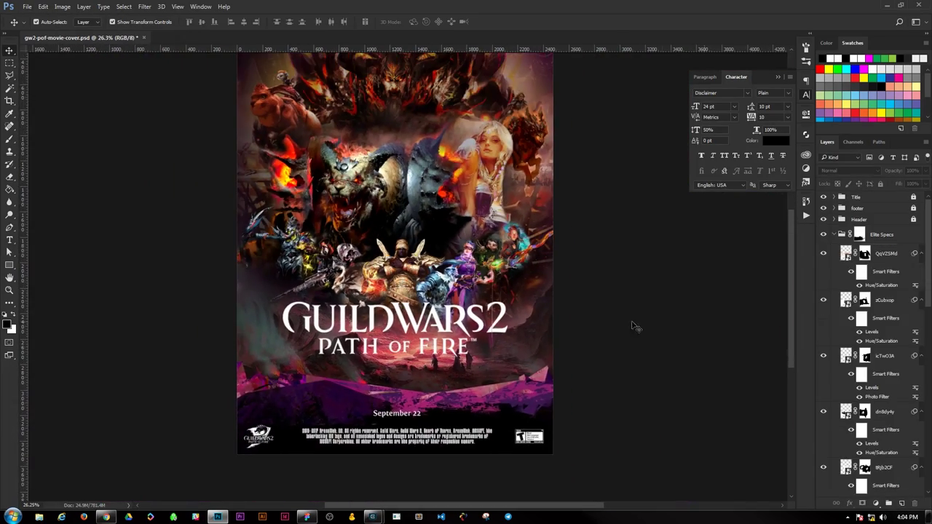
{"action": "scroll", "coordinate": [880, 286], "scroll_direction": "up", "scroll_amount": 10}
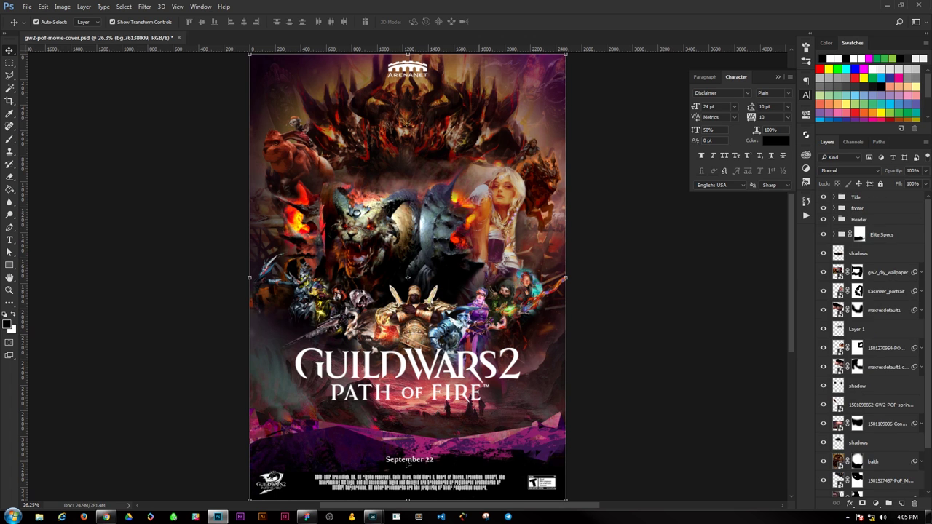
- Duplicate the September 22 date text below itself and edit it into the designer credit
{"action": "left_click", "coordinate": [407, 460]}
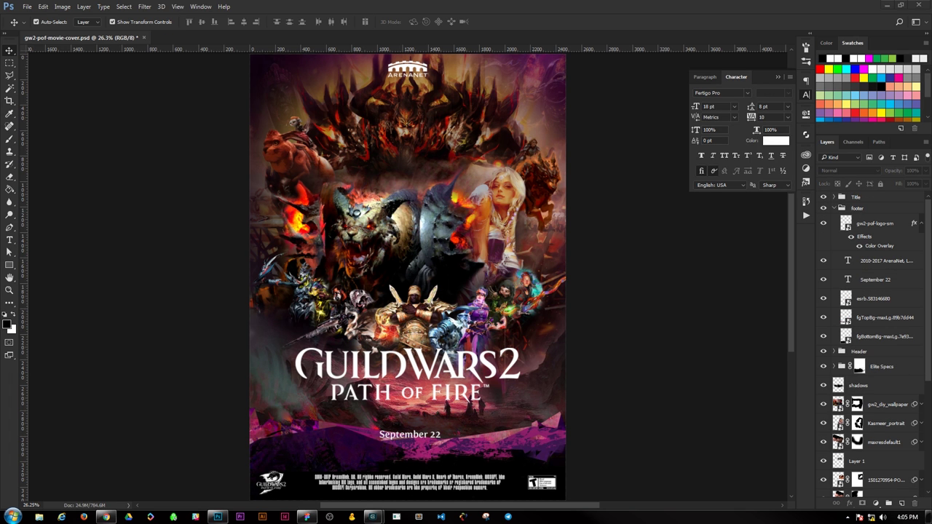
{"action": "scroll", "coordinate": [378, 492], "scroll_direction": "up", "scroll_amount": 3}
{"action": "left_click_drag", "start_coordinate": [444, 369], "coordinate": [441, 405]}
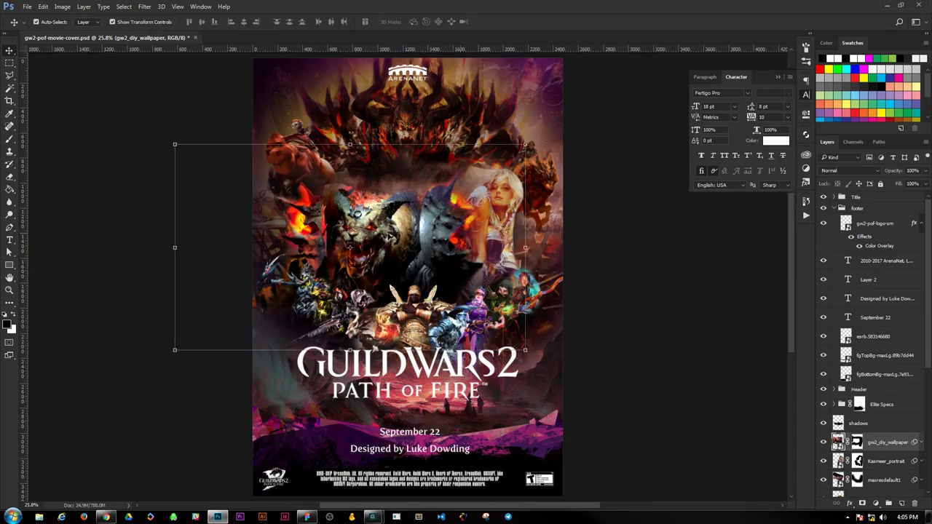
{"action": "left_click", "coordinate": [410, 448]}
{"action": "scroll", "coordinate": [410, 448], "scroll_direction": "up", "scroll_amount": 2}
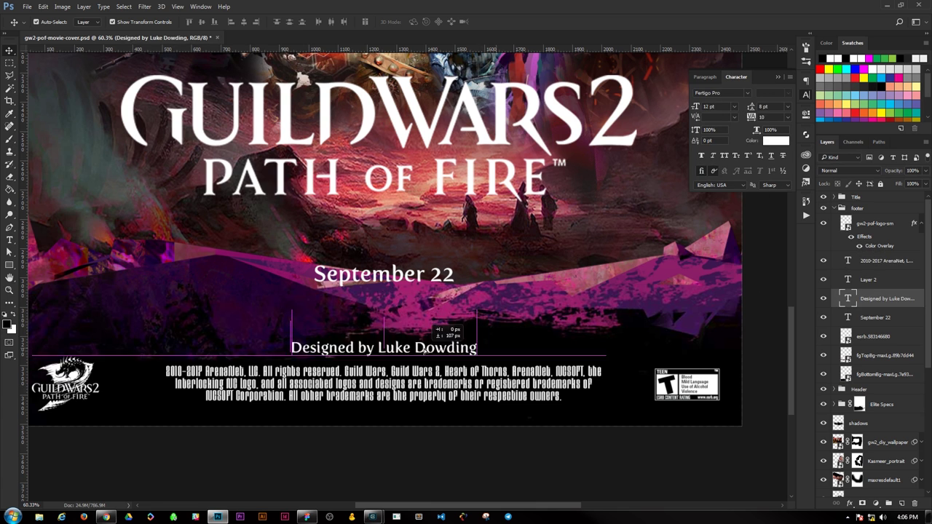
{"action": "double_click", "coordinate": [408, 417]}
{"action": "scroll", "coordinate": [406, 388], "scroll_direction": "down", "scroll_amount": 2}
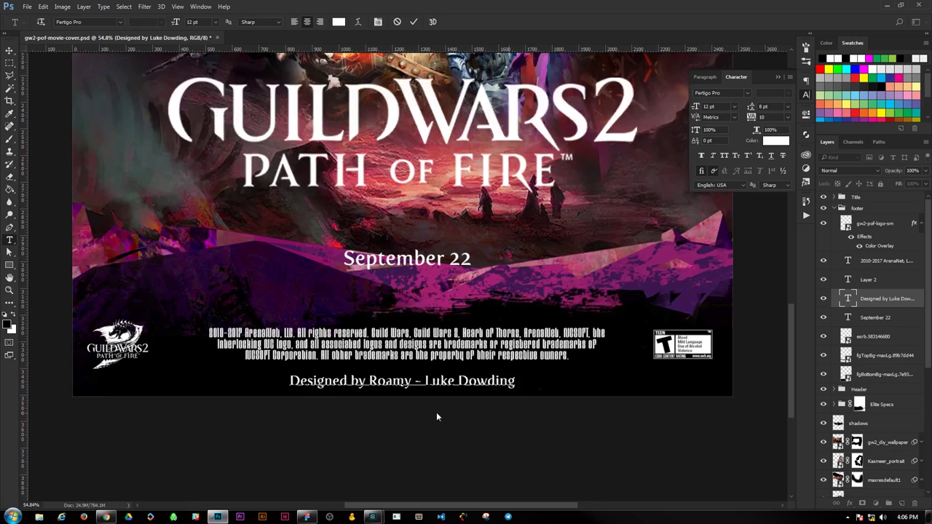
{"action": "key", "text": "ctrl+Return"}
{"action": "key", "text": "v"}
{"action": "scroll", "coordinate": [356, 430], "scroll_direction": "down", "scroll_amount": 3}
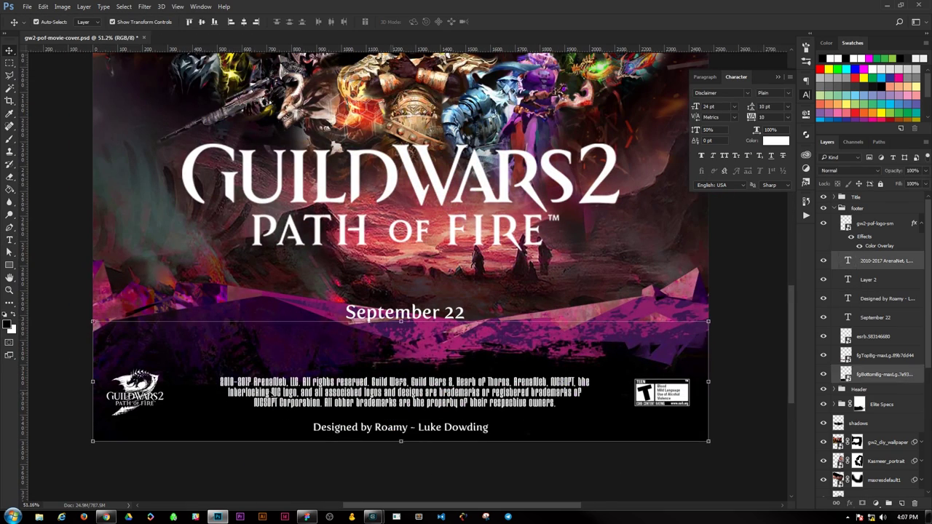
- Set the legal disclaimer to Ailerons at 10 pt and shift it down slightly
{"action": "left_click", "coordinate": [887, 299]}
{"action": "left_click", "coordinate": [720, 92]}
{"action": "left_click", "coordinate": [735, 244]}
{"action": "type", "text": "Ailerons"}
{"action": "key", "text": "Return"}
{"action": "left_click", "coordinate": [733, 106]}
{"action": "left_click", "coordinate": [728, 177]}
{"action": "left_click_drag", "start_coordinate": [438, 413], "coordinate": [438, 421]}
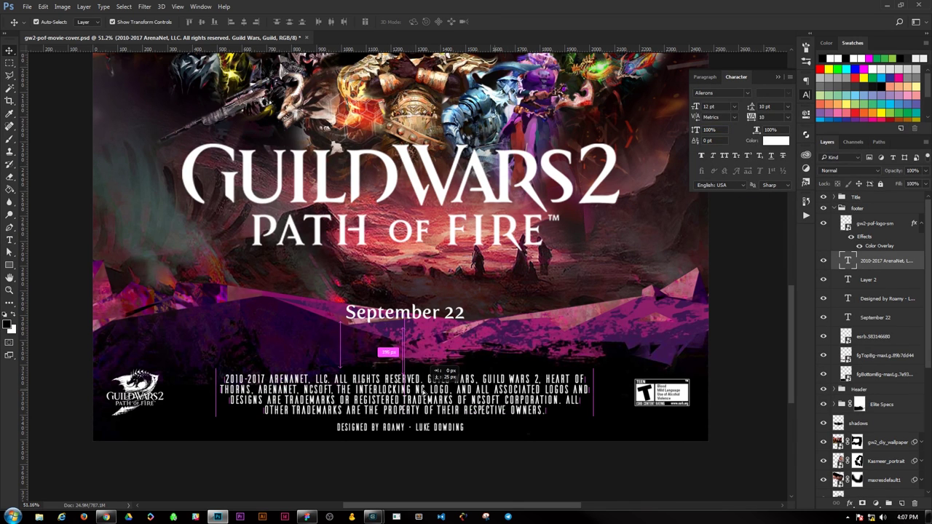
{"action": "left_click", "coordinate": [734, 106]}
{"action": "left_click", "coordinate": [725, 164]}
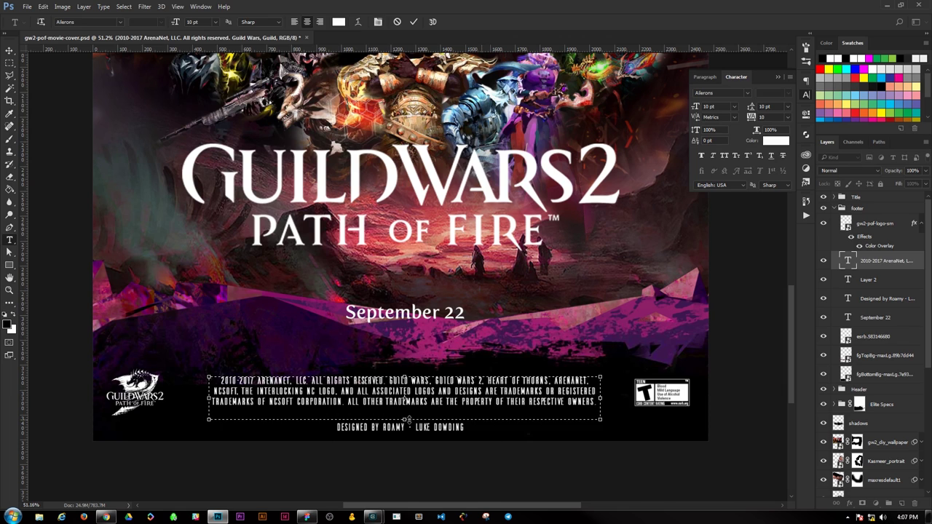
- Add the designer's website address as a text line at the footer's bottom right
{"action": "left_click", "coordinate": [429, 427]}
{"action": "scroll", "coordinate": [440, 468], "scroll_direction": "up", "scroll_amount": 2}
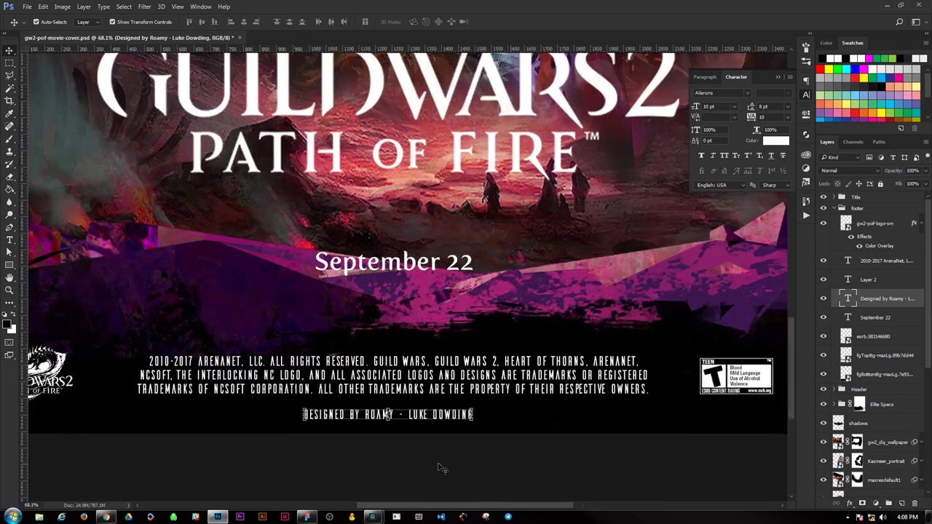
{"action": "left_click", "coordinate": [389, 331]}
{"action": "type", "text": "www.luke"}
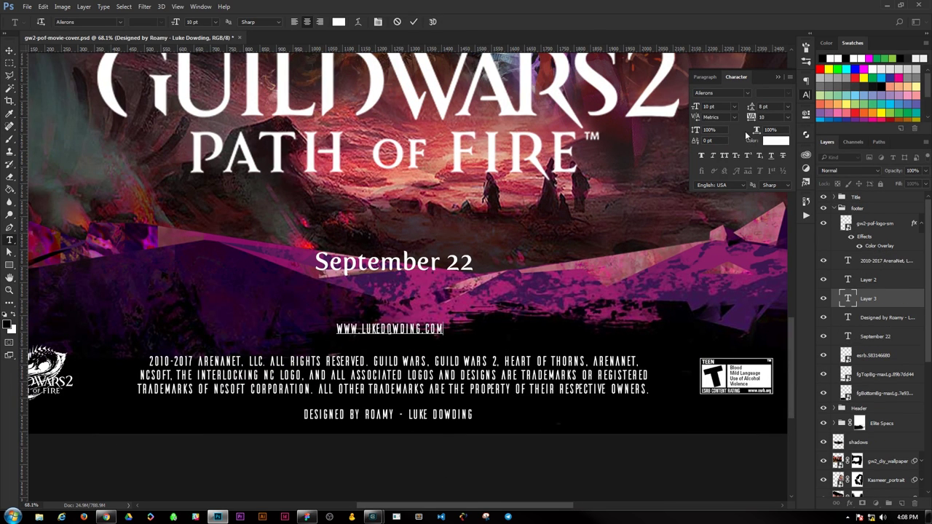
{"action": "left_click", "coordinate": [11, 53]}
{"action": "left_click_drag", "start_coordinate": [390, 328], "coordinate": [735, 415]}
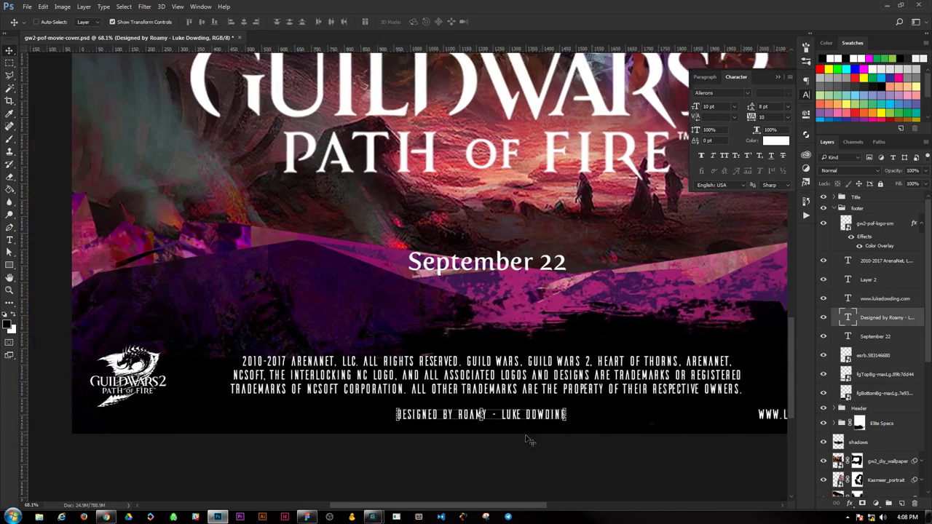
{"action": "scroll", "coordinate": [644, 408], "scroll_direction": "down", "scroll_amount": 3}
{"action": "scroll", "coordinate": [644, 408], "scroll_direction": "up", "scroll_amount": 2}
{"action": "scroll", "coordinate": [645, 406], "scroll_direction": "up", "scroll_amount": 1}
{"action": "scroll", "coordinate": [644, 406], "scroll_direction": "up", "scroll_amount": 2}
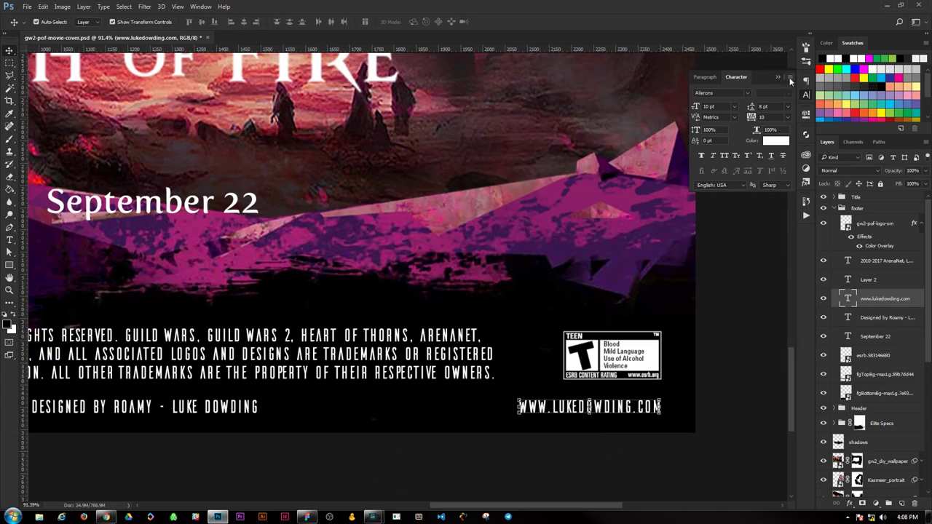
{"action": "scroll", "coordinate": [648, 408], "scroll_direction": "left", "scroll_amount": 3}
- Colour the website and credit lines pink (#8c1e67), then add a new guide layout
{"action": "left_click", "coordinate": [884, 318], "text": "shift"}
{"action": "left_click", "coordinate": [736, 77]}
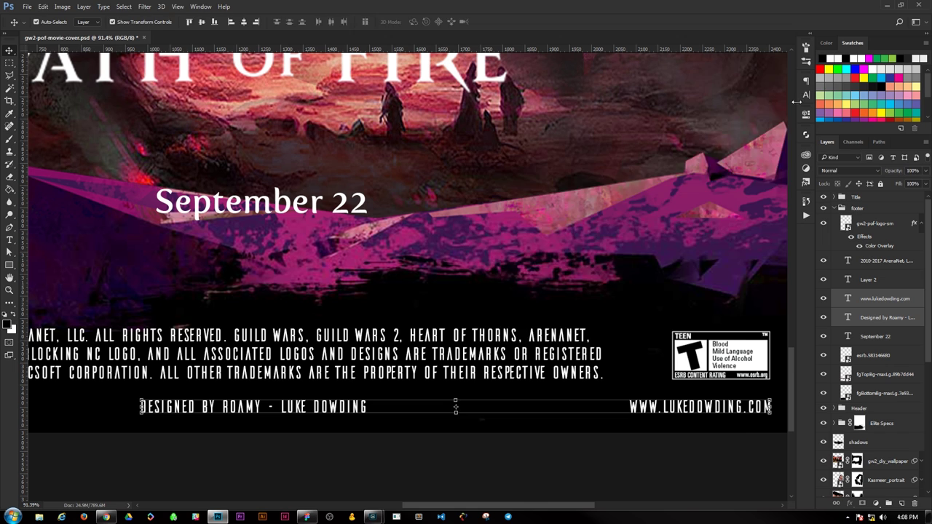
{"action": "left_click", "coordinate": [770, 140]}
{"action": "left_click_drag", "start_coordinate": [535, 285], "coordinate": [564, 285]}
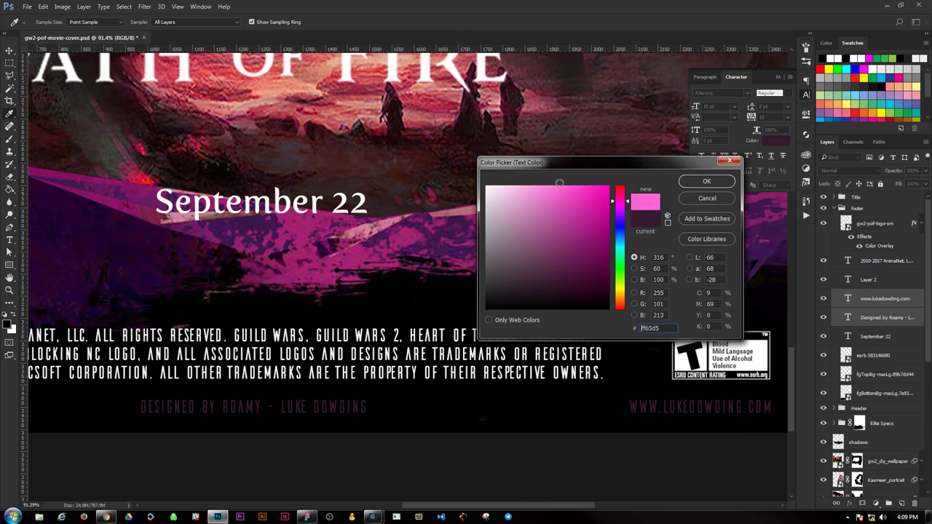
{"action": "left_click", "coordinate": [706, 180]}
{"action": "scroll", "coordinate": [524, 471], "scroll_direction": "down", "scroll_amount": 6}
{"action": "left_click", "coordinate": [776, 139]}
{"action": "left_click", "coordinate": [582, 241]}
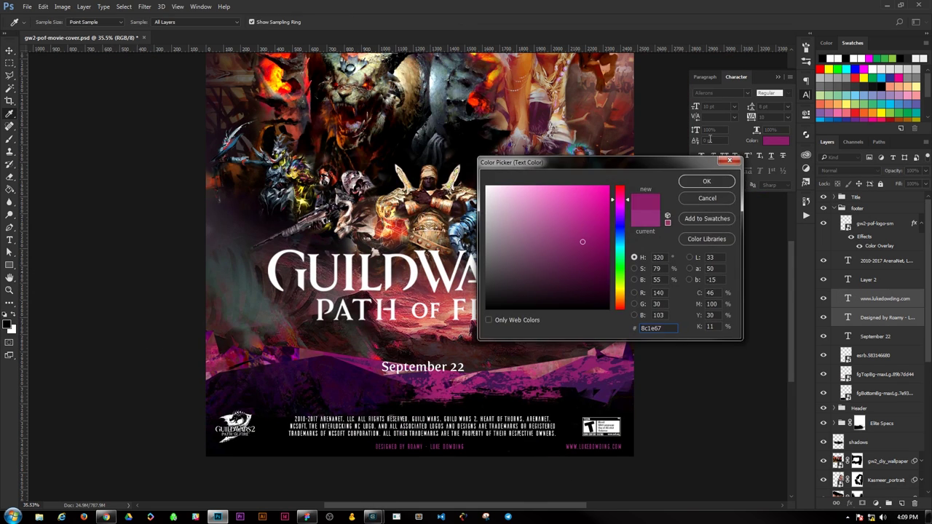
{"action": "key", "text": "Return"}
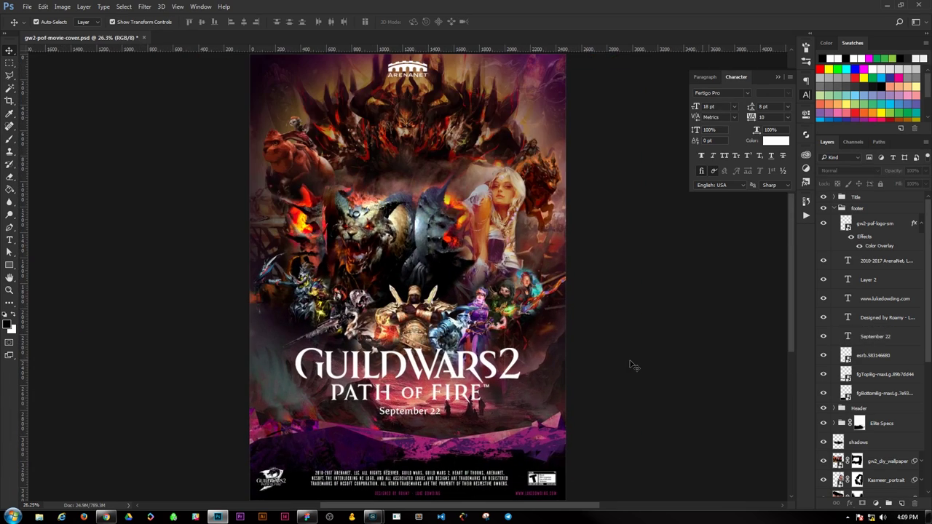
{"action": "left_click", "coordinate": [176, 6]}
{"action": "left_click", "coordinate": [229, 268]}
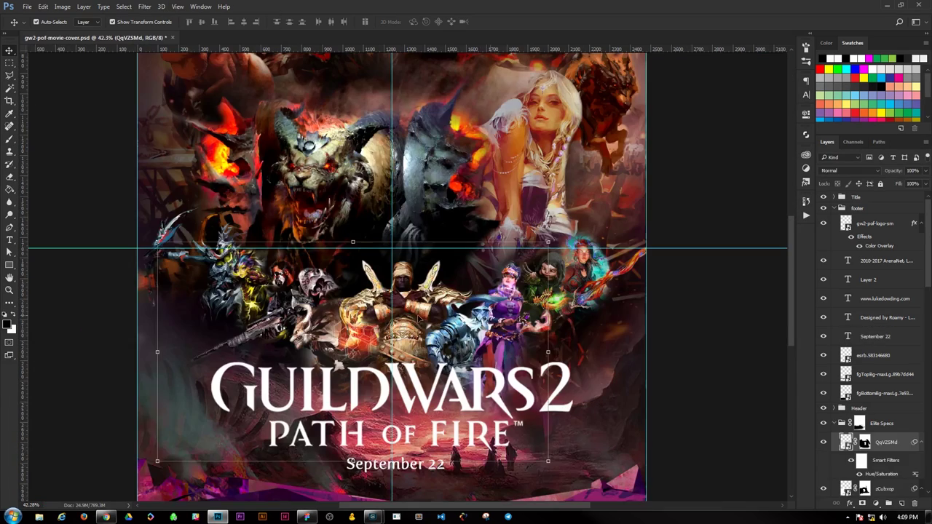